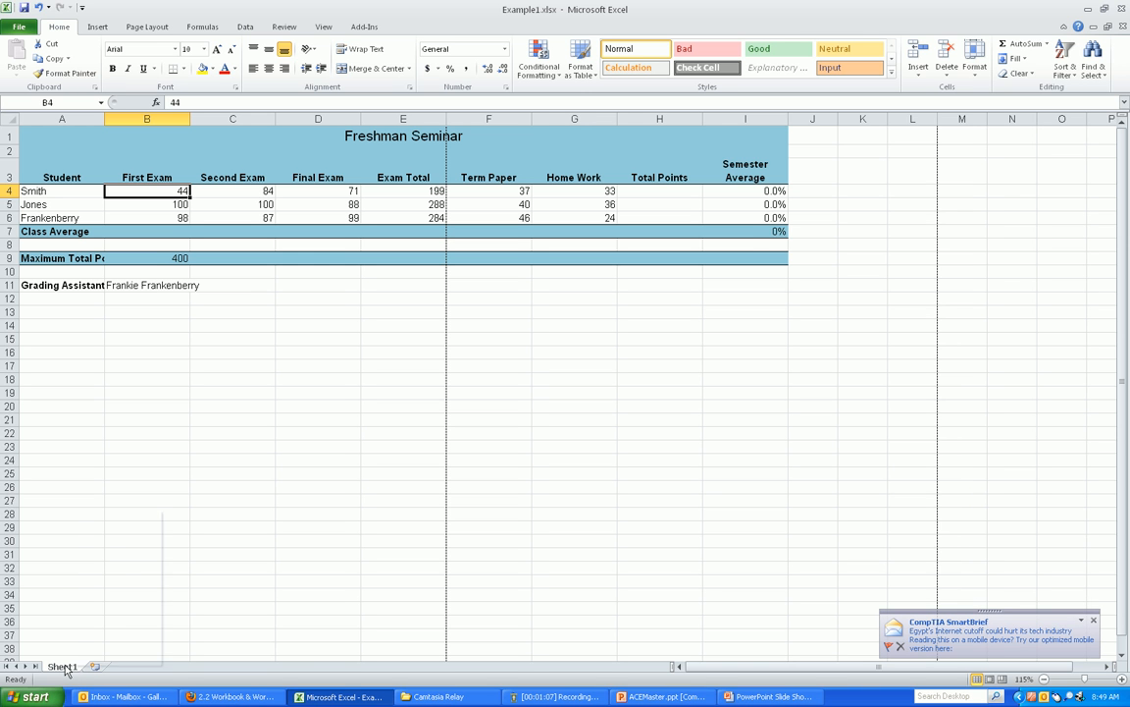
Rename the Sheet1 worksheet as Seminar Grades
{"action": "right_click", "coordinate": [64, 667]}
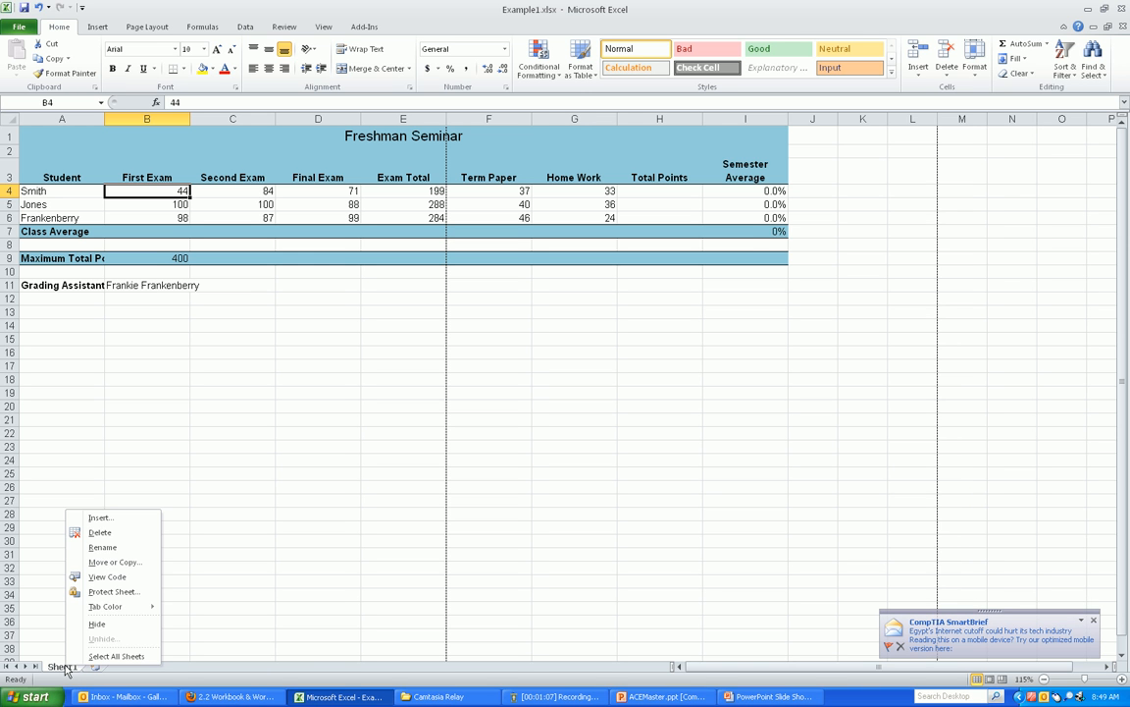
{"action": "left_click", "coordinate": [104, 547]}
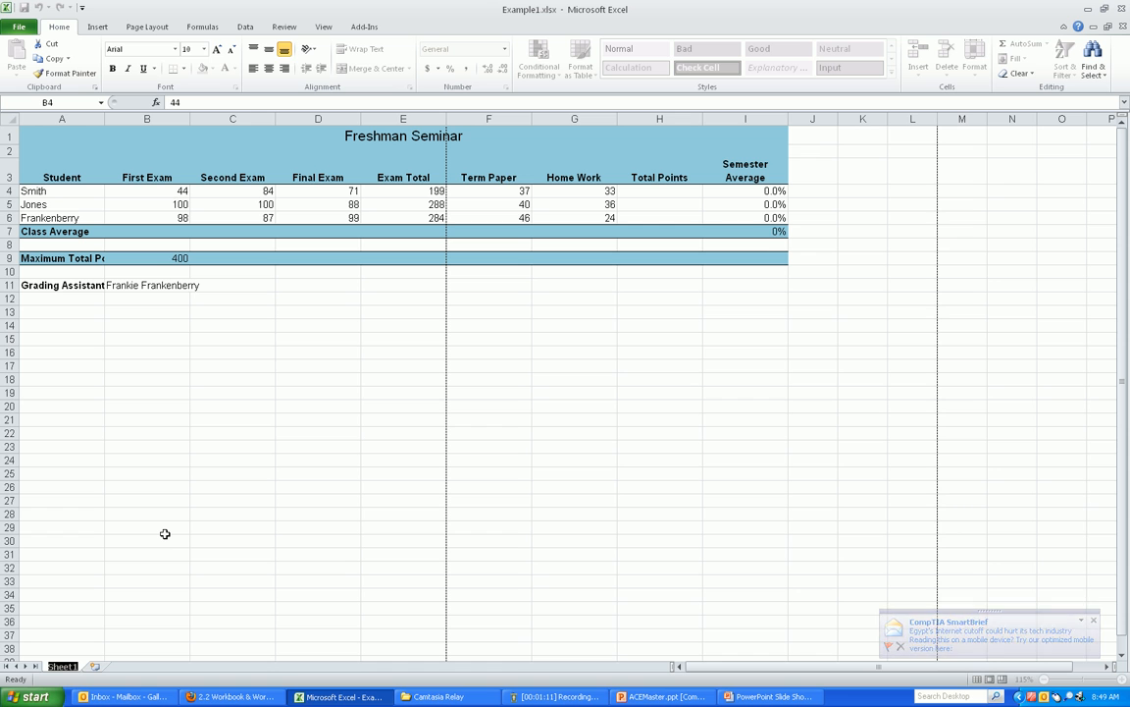
{"action": "type", "text": "Semi"}
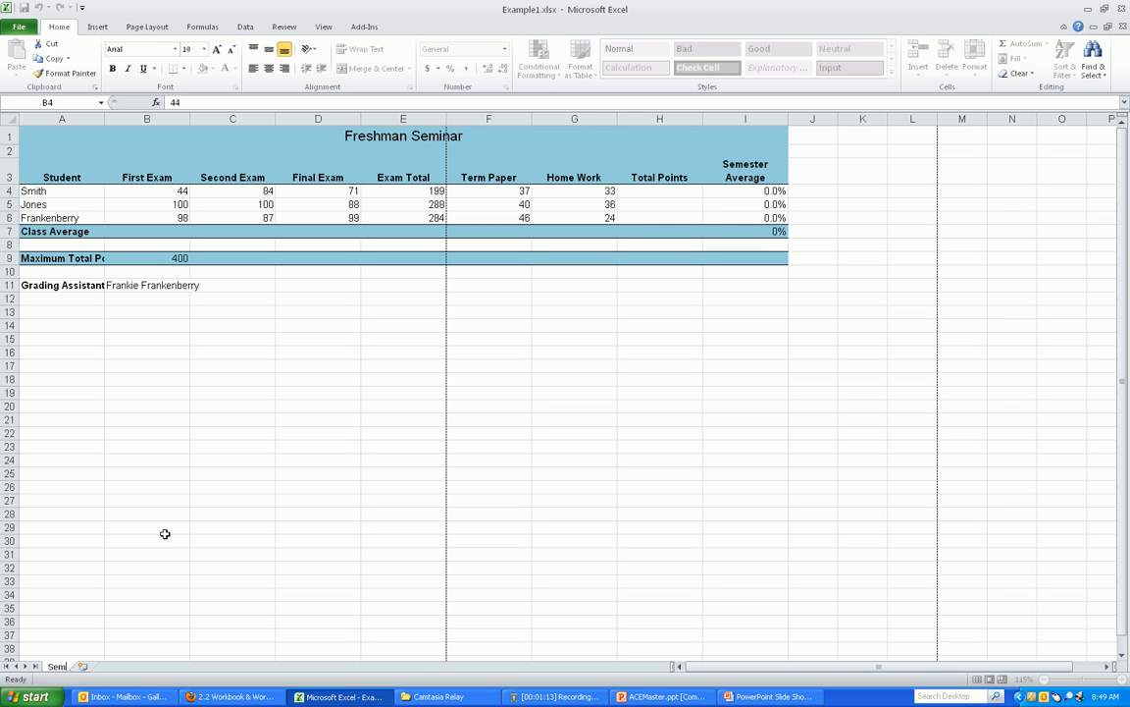
{"action": "type", "text": "nar Grades"}
{"action": "key", "text": "Return"}
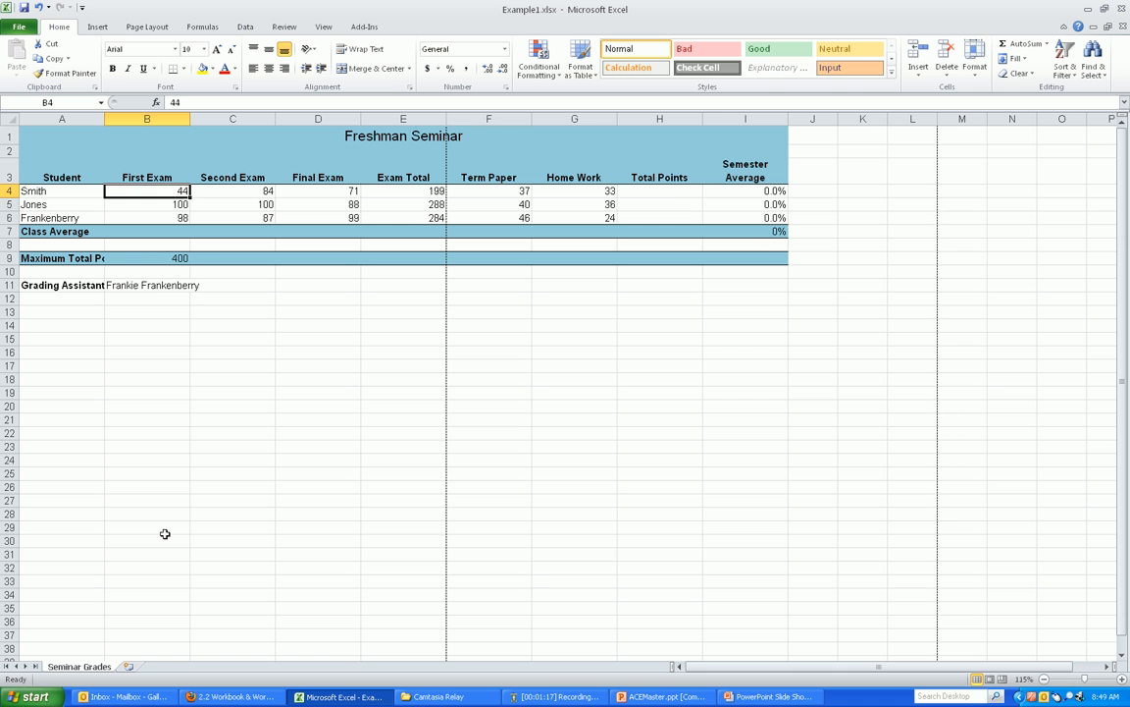
Try a theme colour and the standard green as the Seminar Grades sheet's tab colour
{"action": "right_click", "coordinate": [84, 670]}
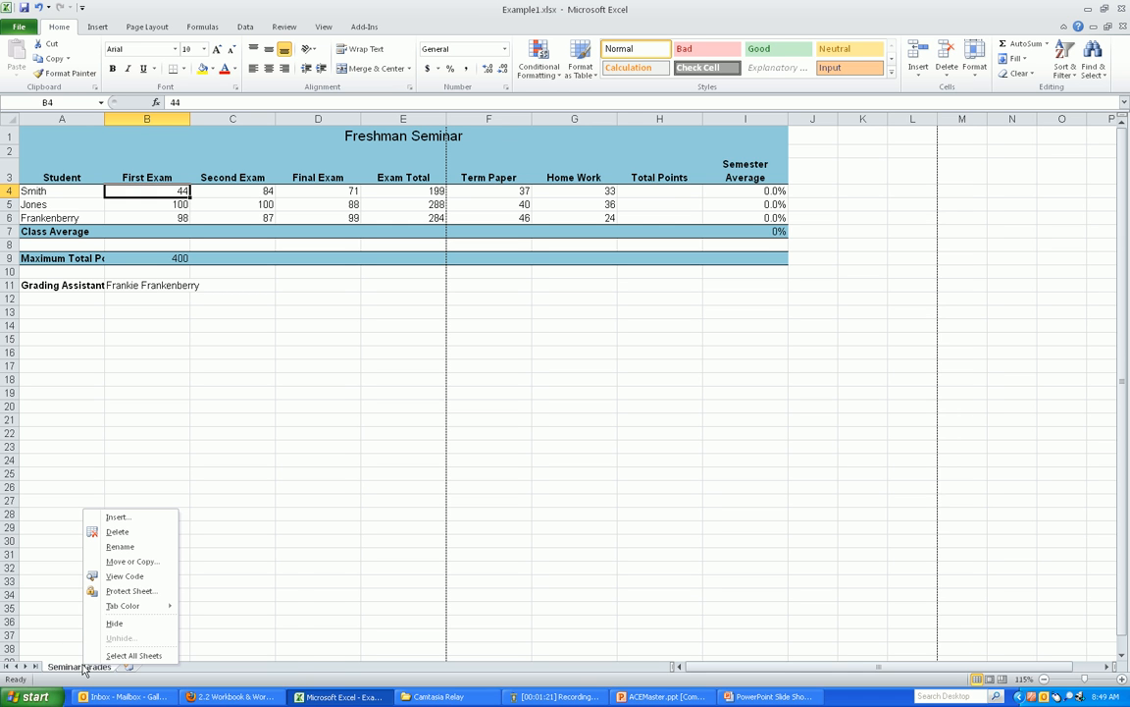
{"action": "mouse_move", "coordinate": [147, 605]}
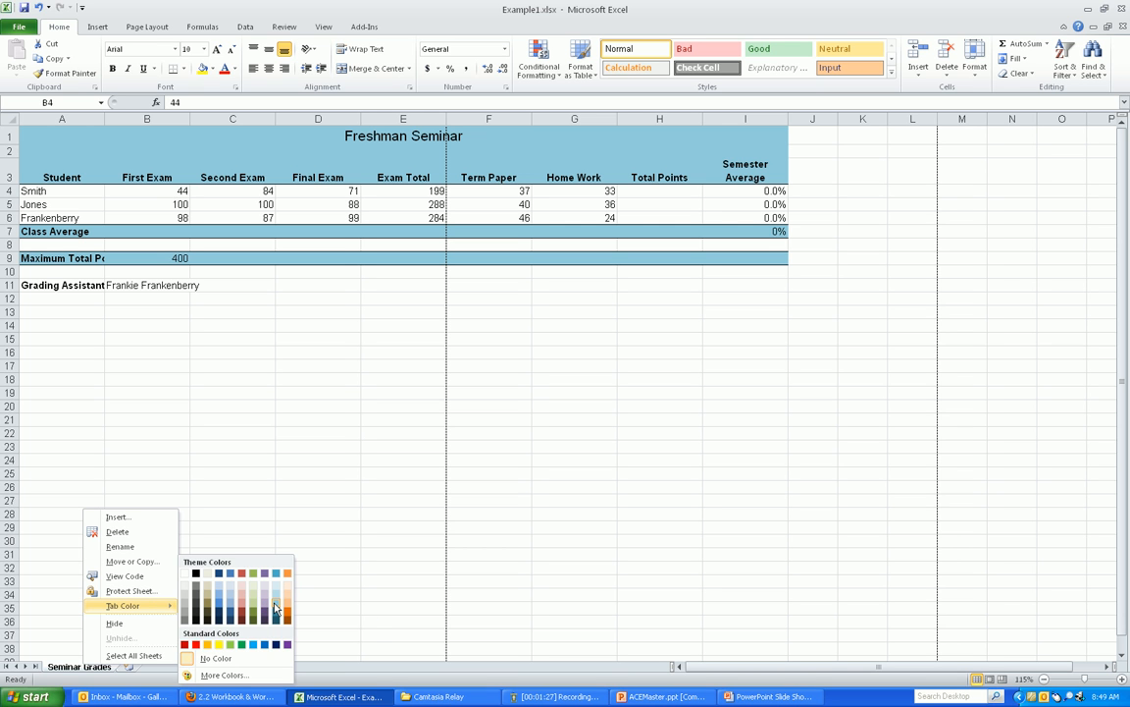
{"action": "left_click", "coordinate": [269, 602]}
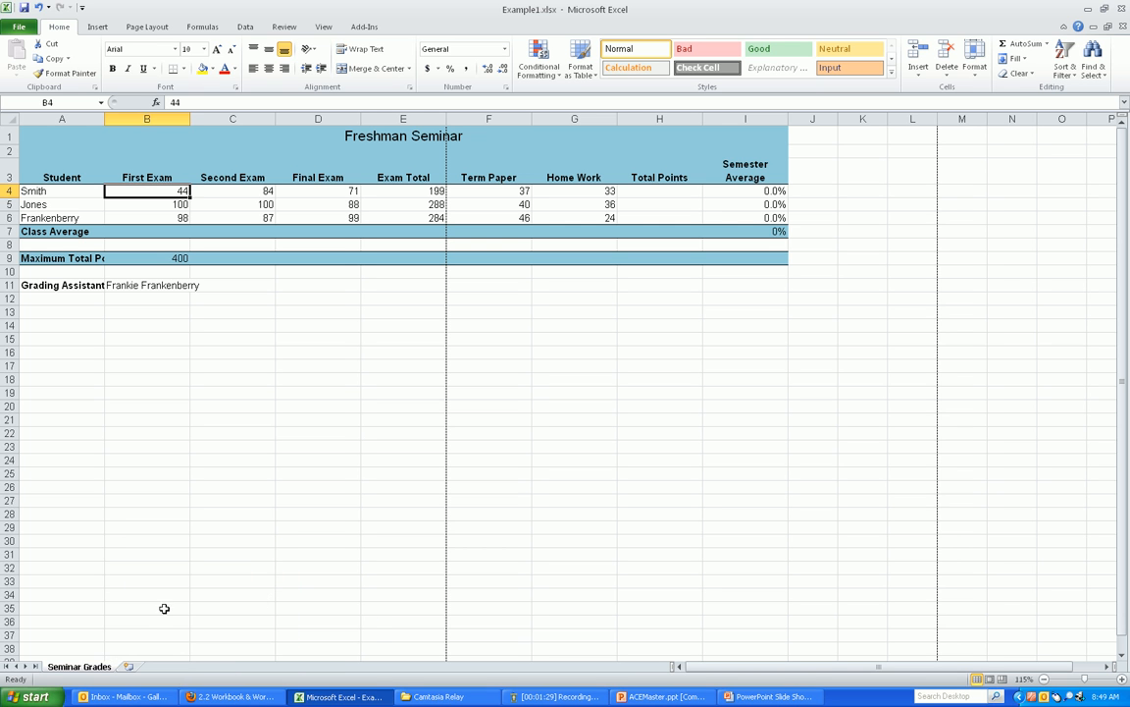
{"action": "right_click", "coordinate": [85, 670]}
{"action": "left_click", "coordinate": [84, 671]}
{"action": "right_click", "coordinate": [81, 669]}
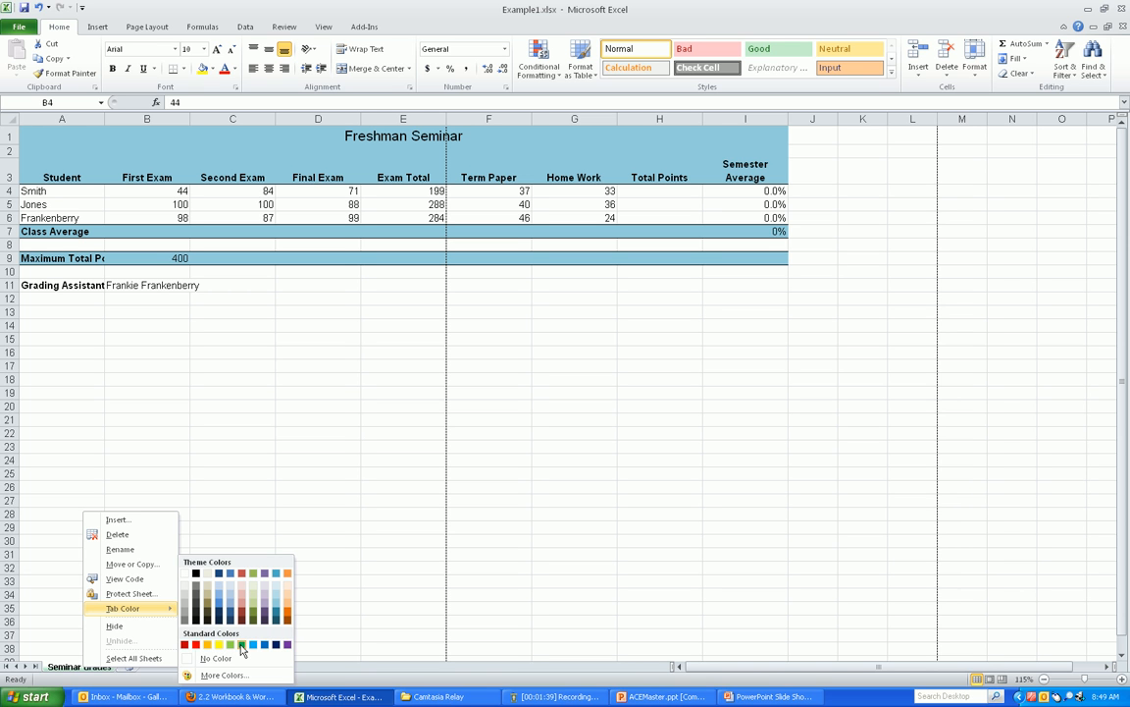
{"action": "left_click", "coordinate": [242, 647]}
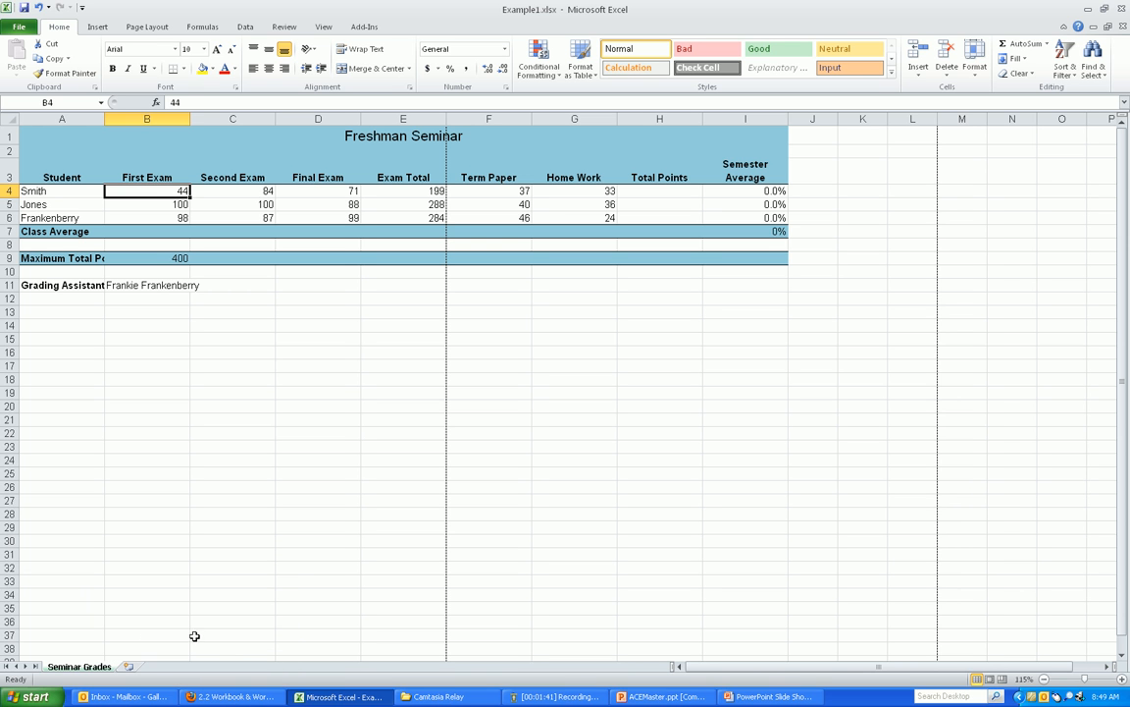
Colour the Seminar Grades sheet tab with the dark red theme shade, Darker 50%
{"action": "right_click", "coordinate": [84, 670]}
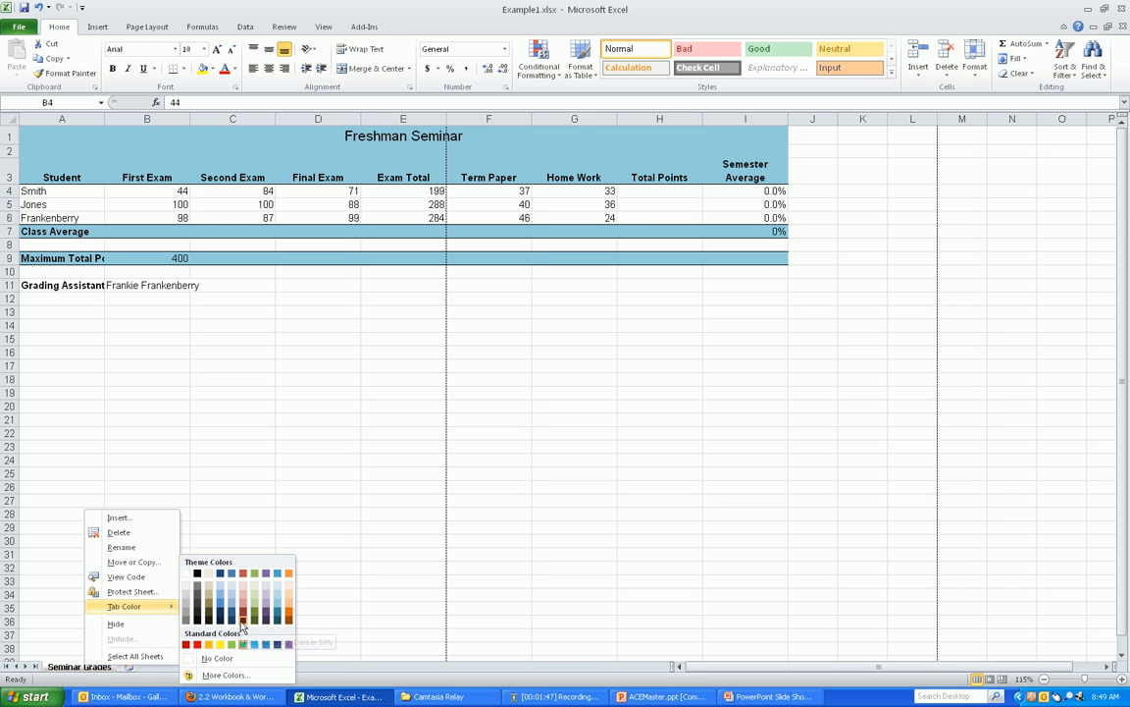
{"action": "left_click", "coordinate": [242, 623]}
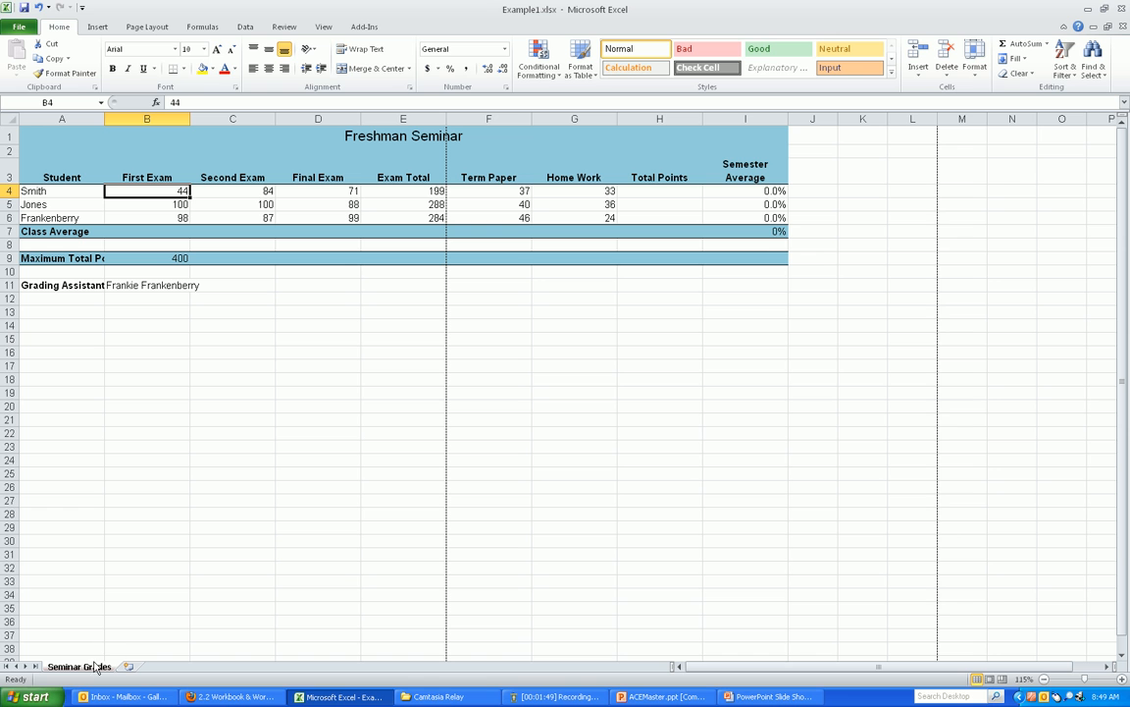
Wrap the Maximum Total Points label in A9 and widen column A slightly to fit the Grading Assistant label
{"action": "left_click", "coordinate": [74, 258]}
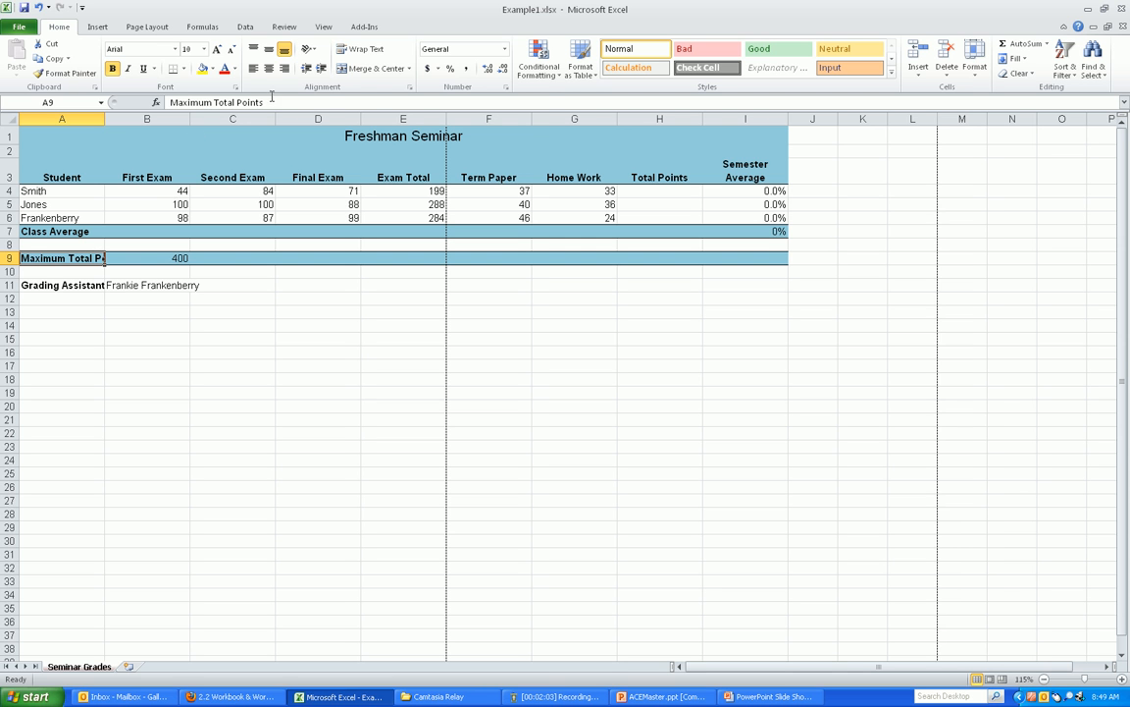
{"action": "left_click", "coordinate": [360, 54]}
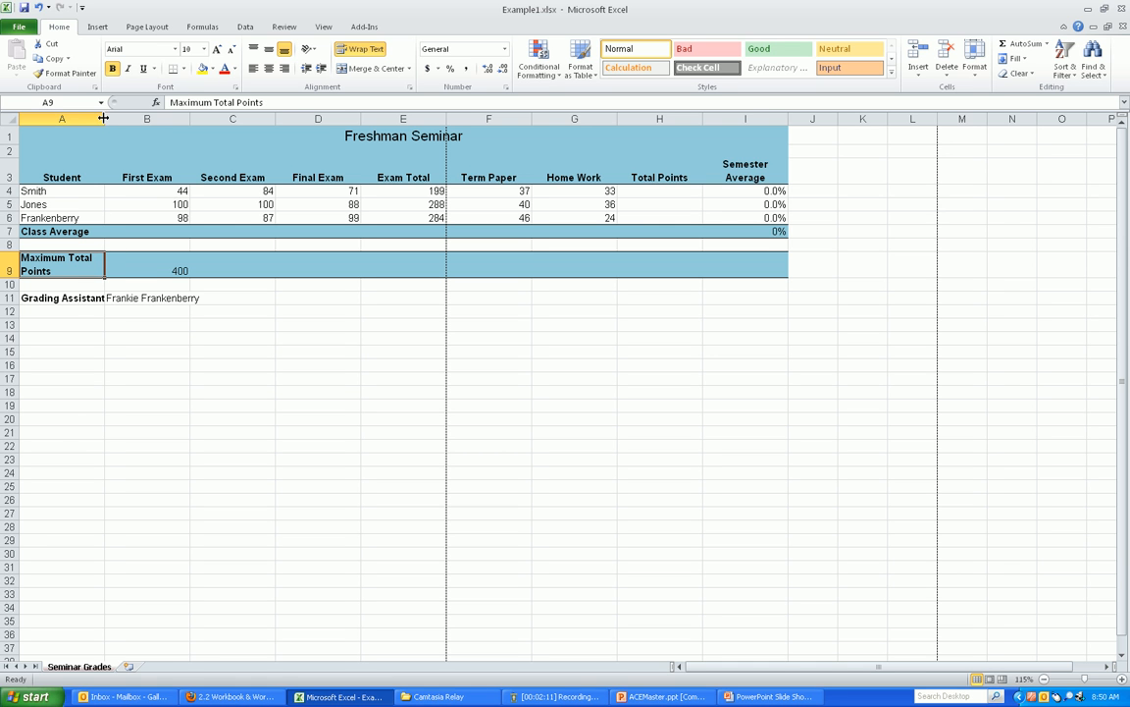
{"action": "left_click_drag", "start_coordinate": [102, 118], "coordinate": [109, 116]}
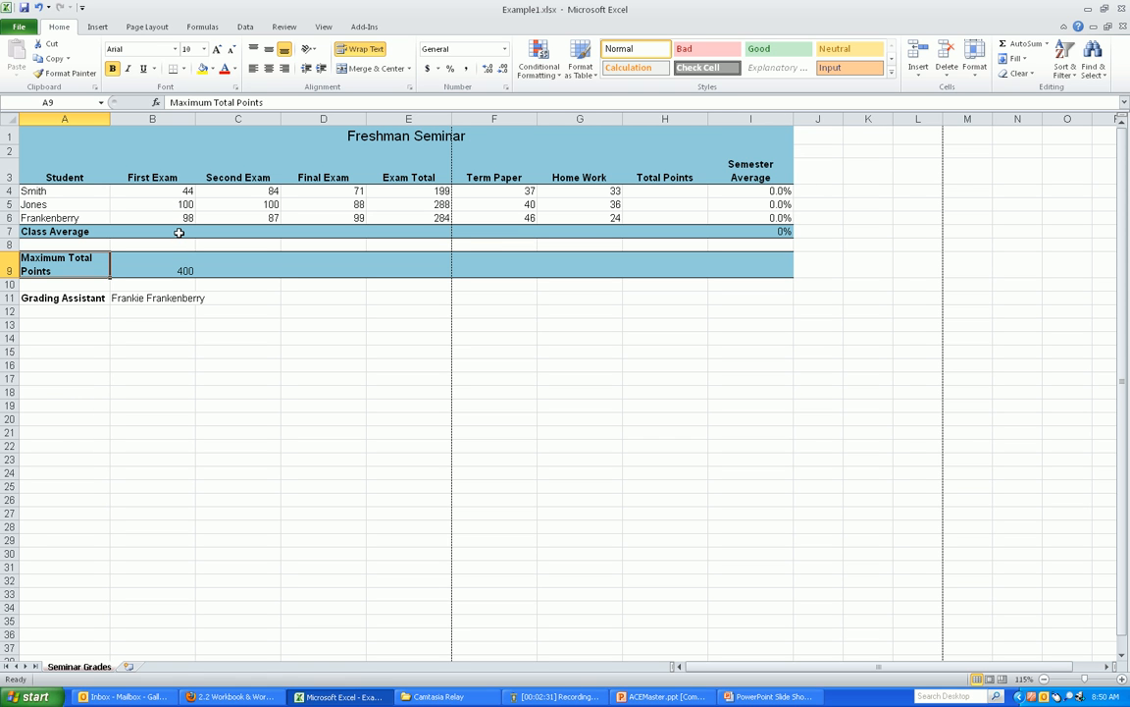
Enter =AVERAGE(B4:B6) in B7 to calculate the class average for the First Exam
{"action": "left_click", "coordinate": [179, 231]}
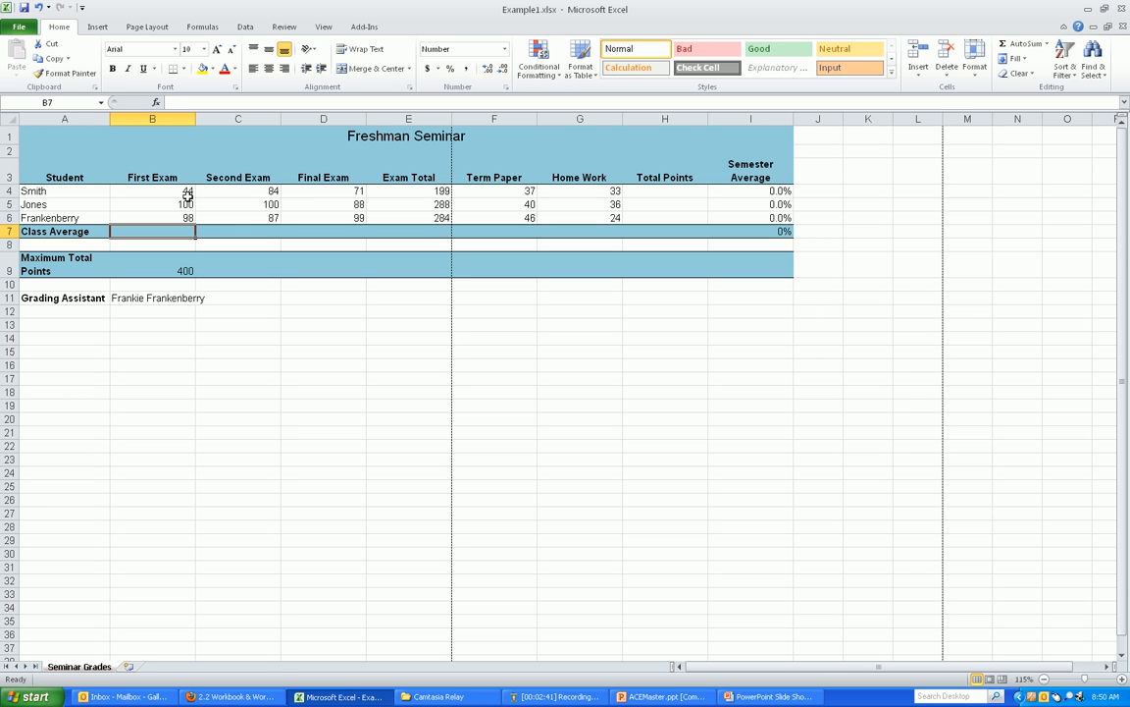
{"action": "type", "text": "="}
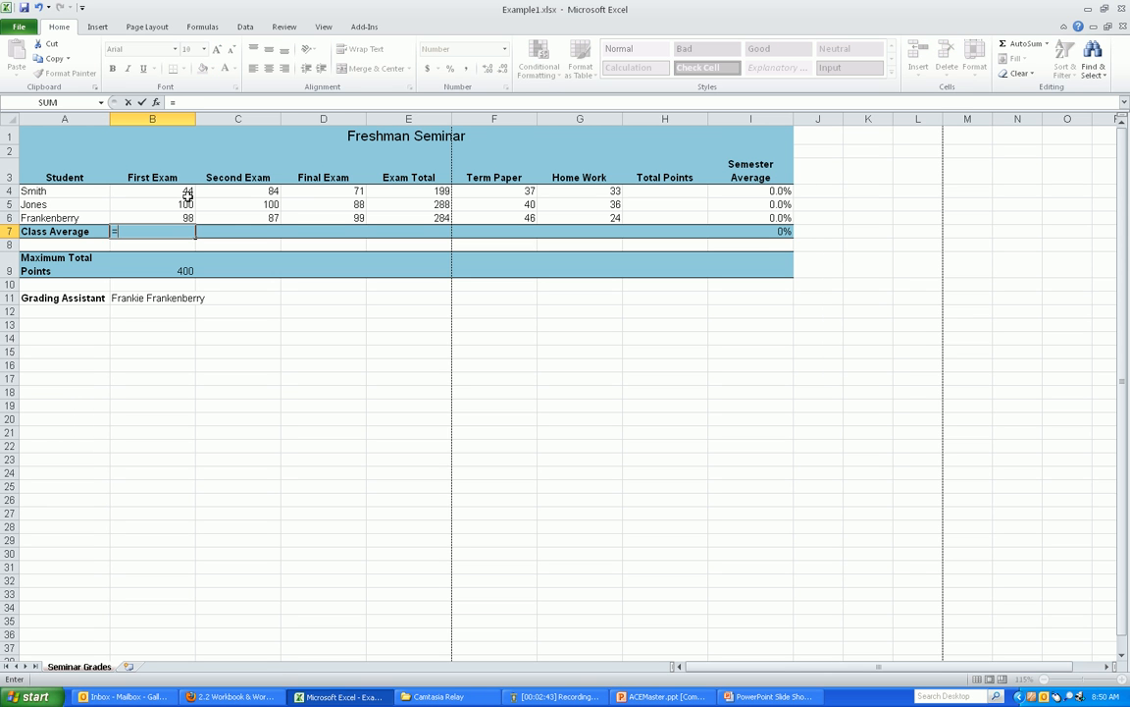
{"action": "type", "text": "ave"}
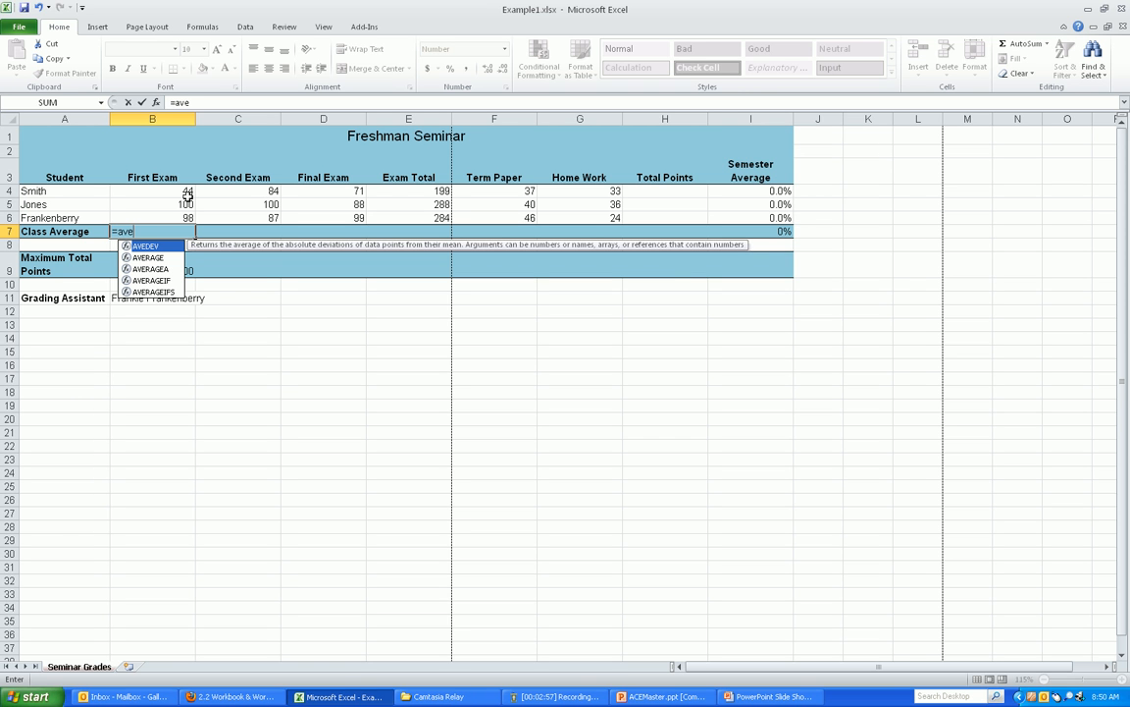
{"action": "key", "text": "Down"}
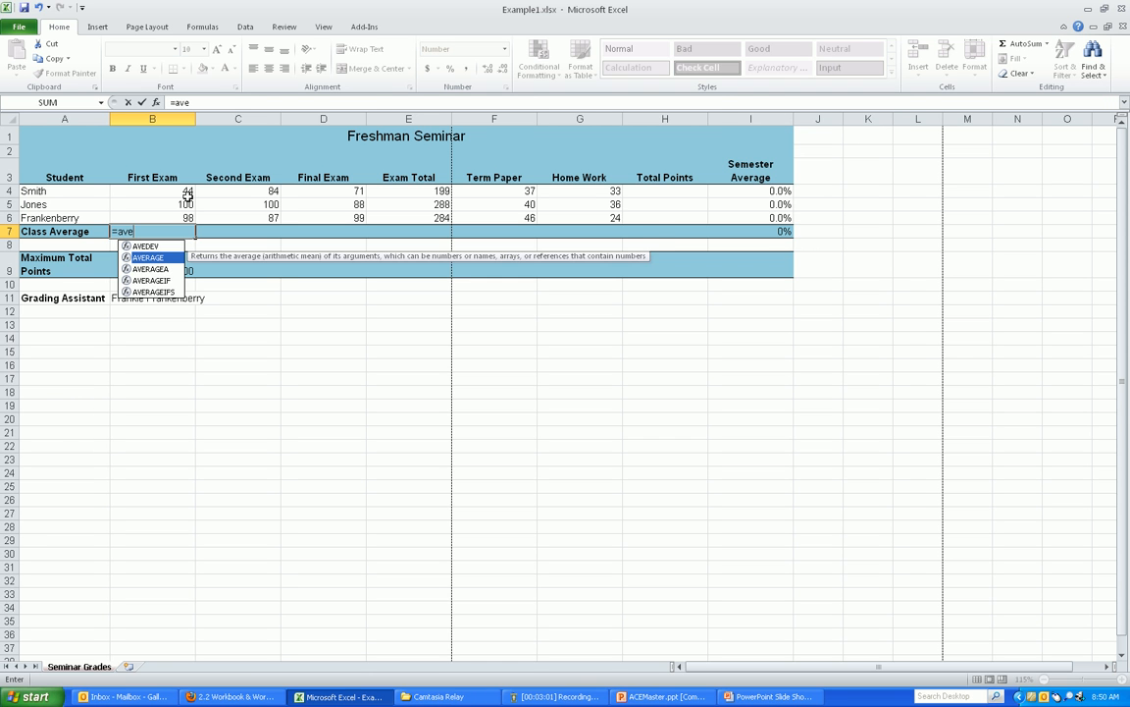
{"action": "key", "text": "Tab"}
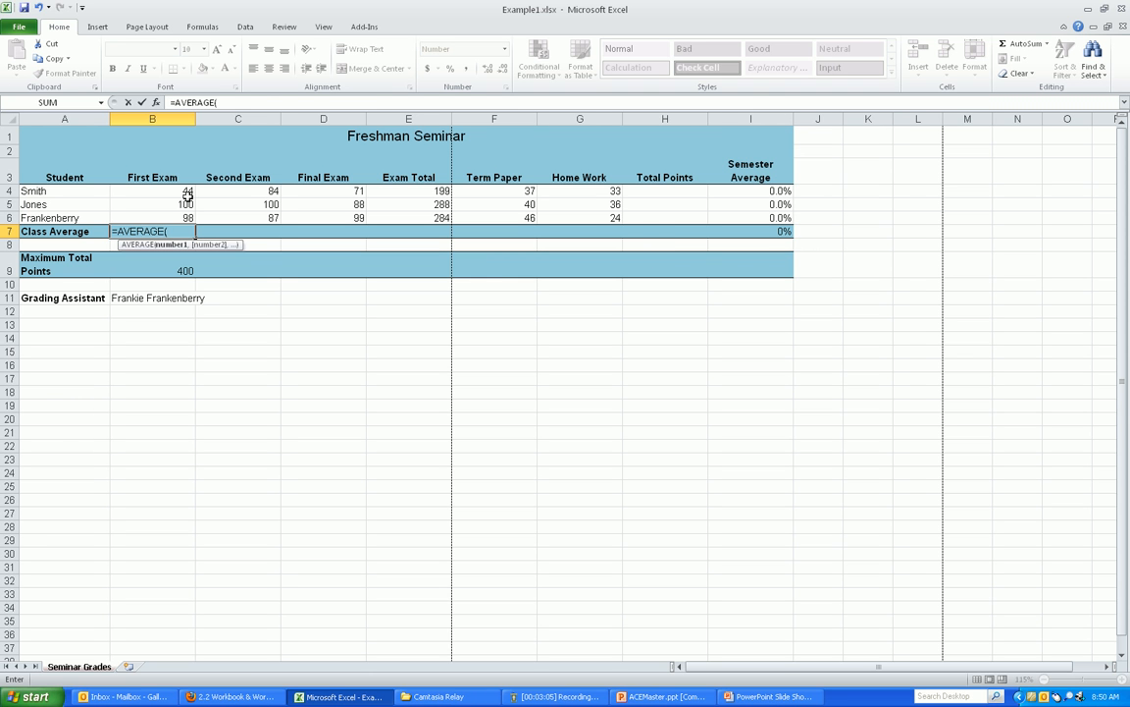
{"action": "left_click", "coordinate": [188, 194]}
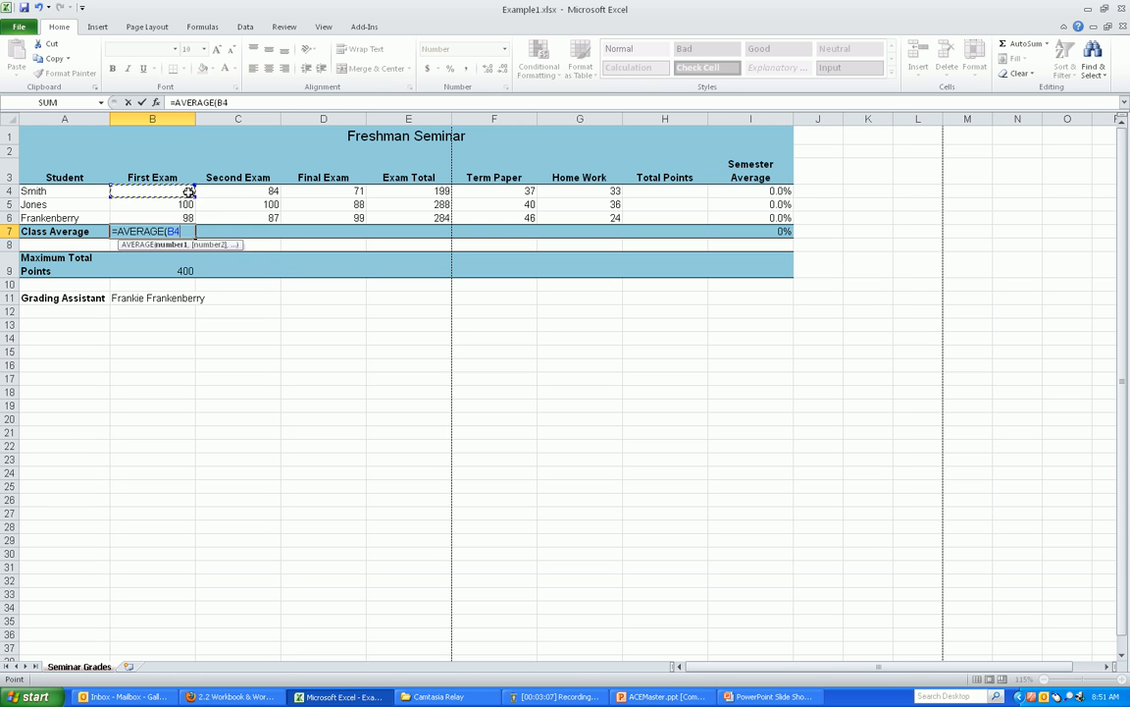
{"action": "left_click_drag", "start_coordinate": [188, 192], "coordinate": [189, 217]}
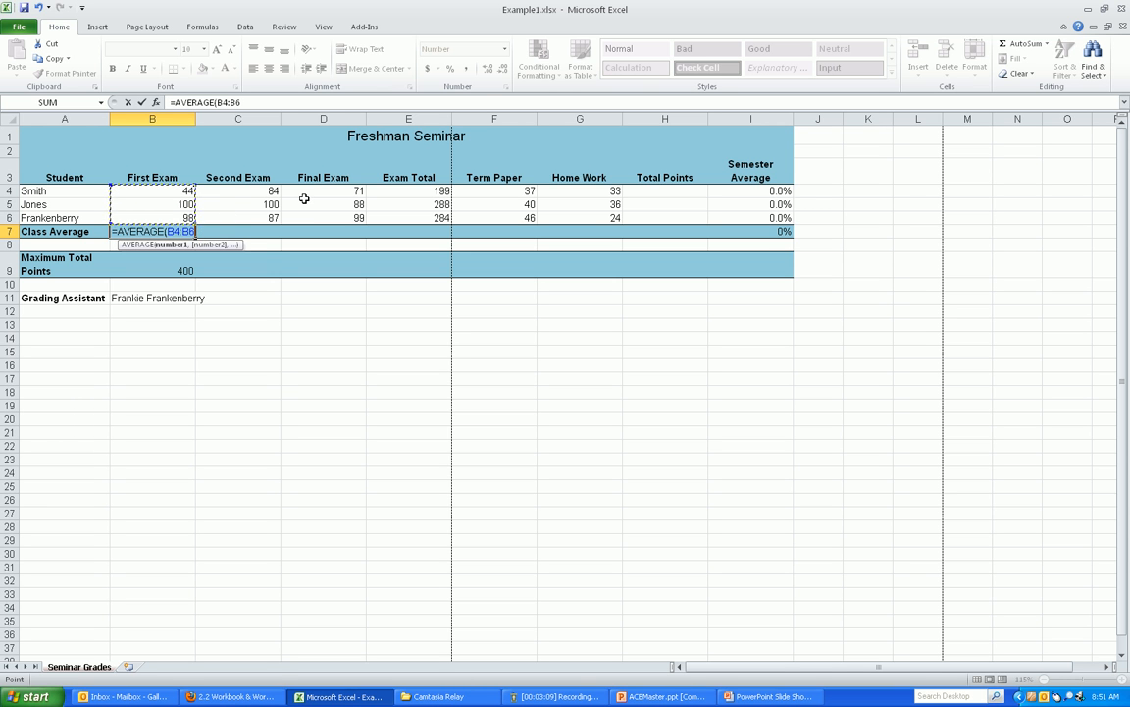
{"action": "type", "text": ")"}
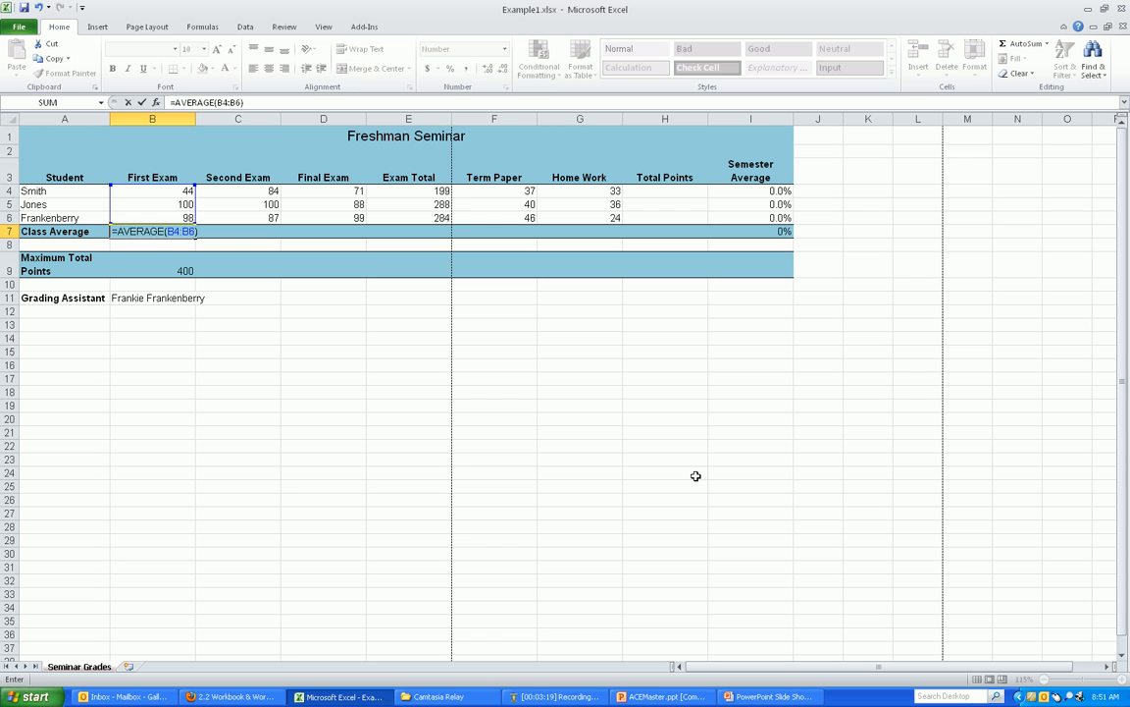
{"action": "key", "text": "Return"}
{"action": "key", "text": "Up"}
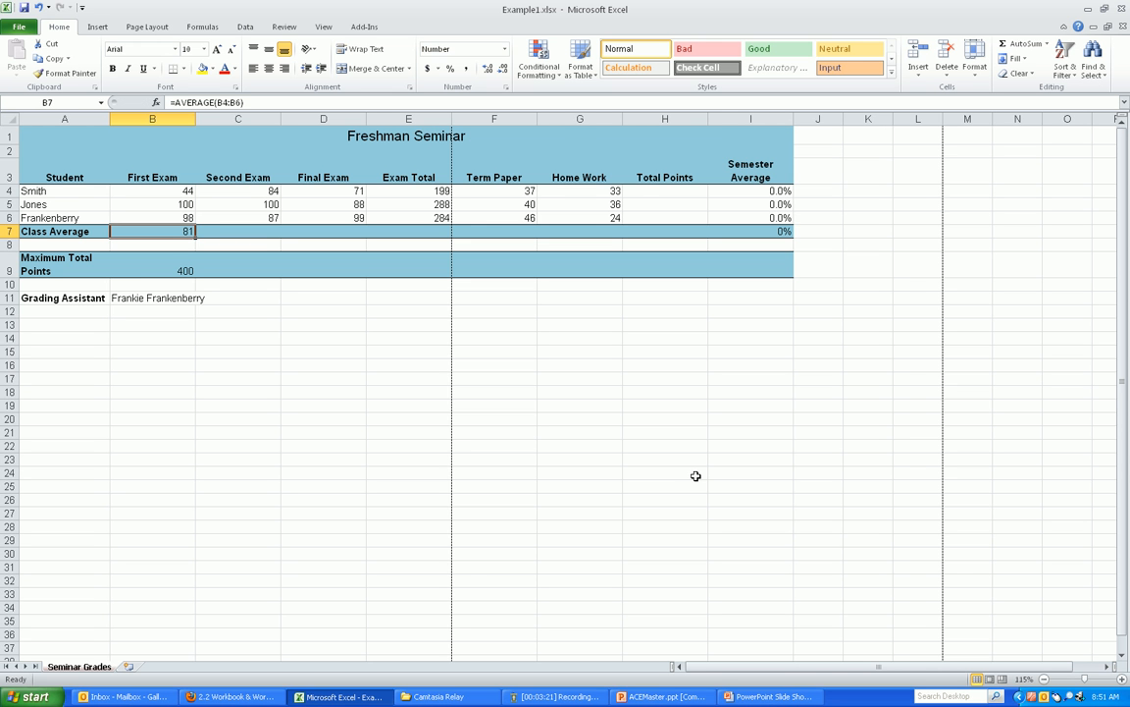
Examine the First Exam class average formula in B7 and the cell range it references
{"action": "left_click", "coordinate": [1122, 679]}
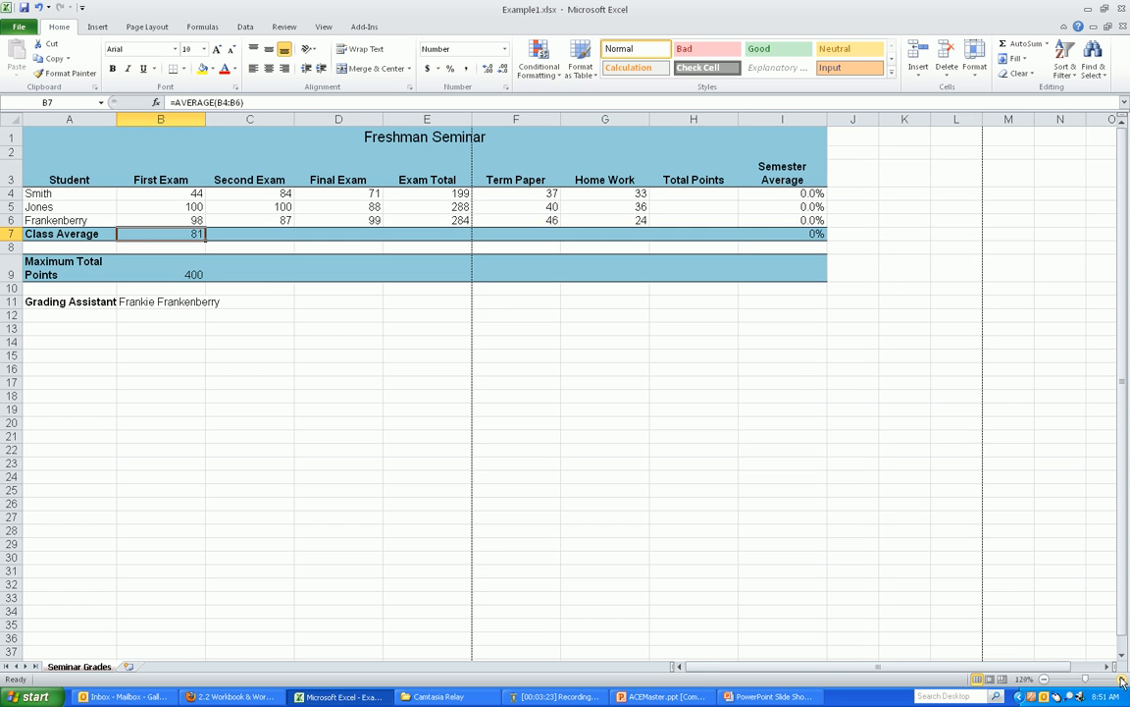
{"action": "left_click", "coordinate": [1122, 680]}
{"action": "left_click", "coordinate": [1122, 679]}
{"action": "left_click", "coordinate": [1122, 679]}
{"action": "left_click", "coordinate": [1121, 679]}
{"action": "left_click", "coordinate": [1122, 679]}
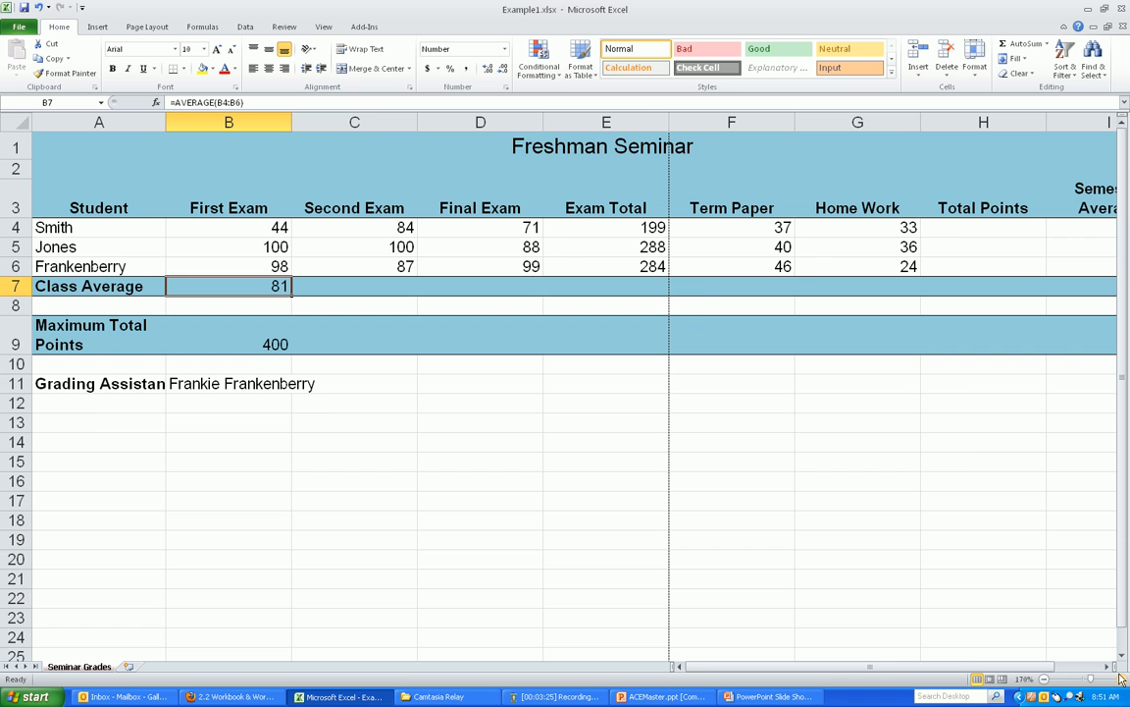
{"action": "left_click", "coordinate": [1121, 679]}
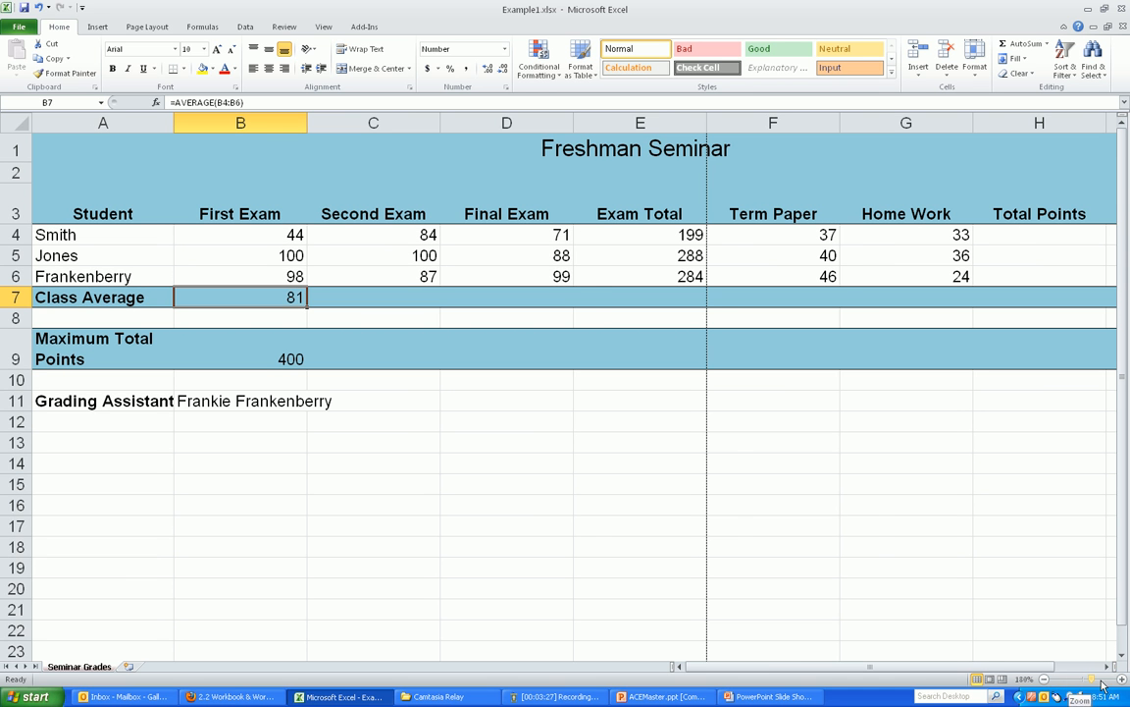
{"action": "left_click", "coordinate": [1121, 679]}
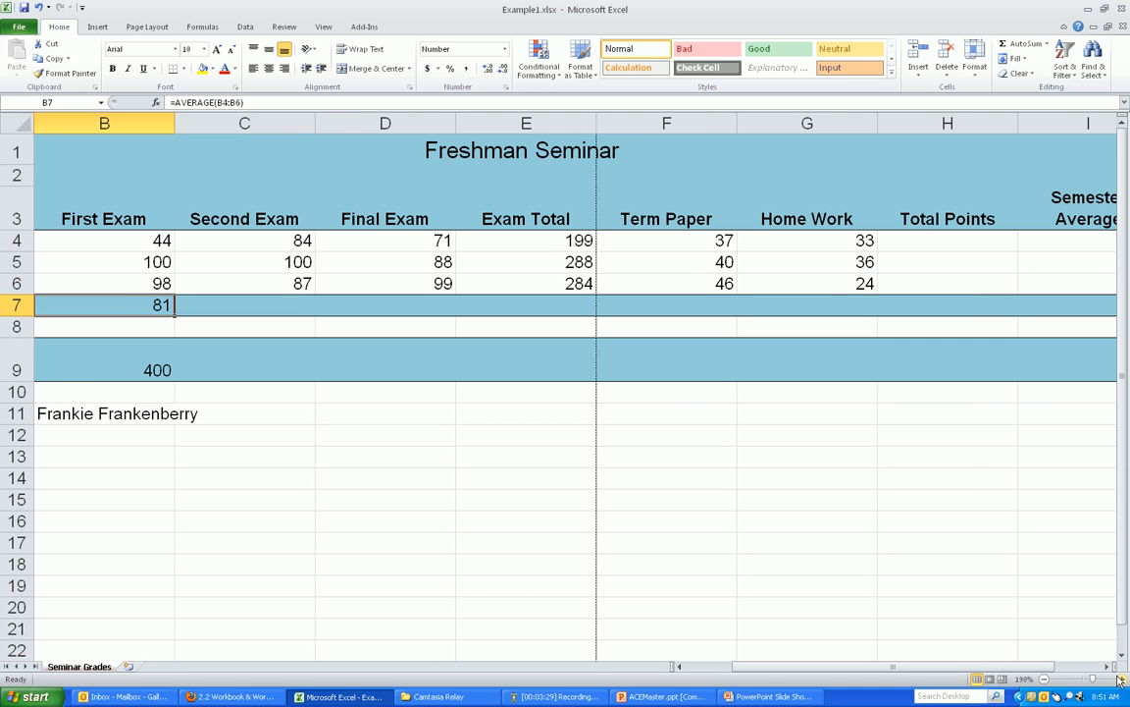
{"action": "left_click", "coordinate": [1044, 679]}
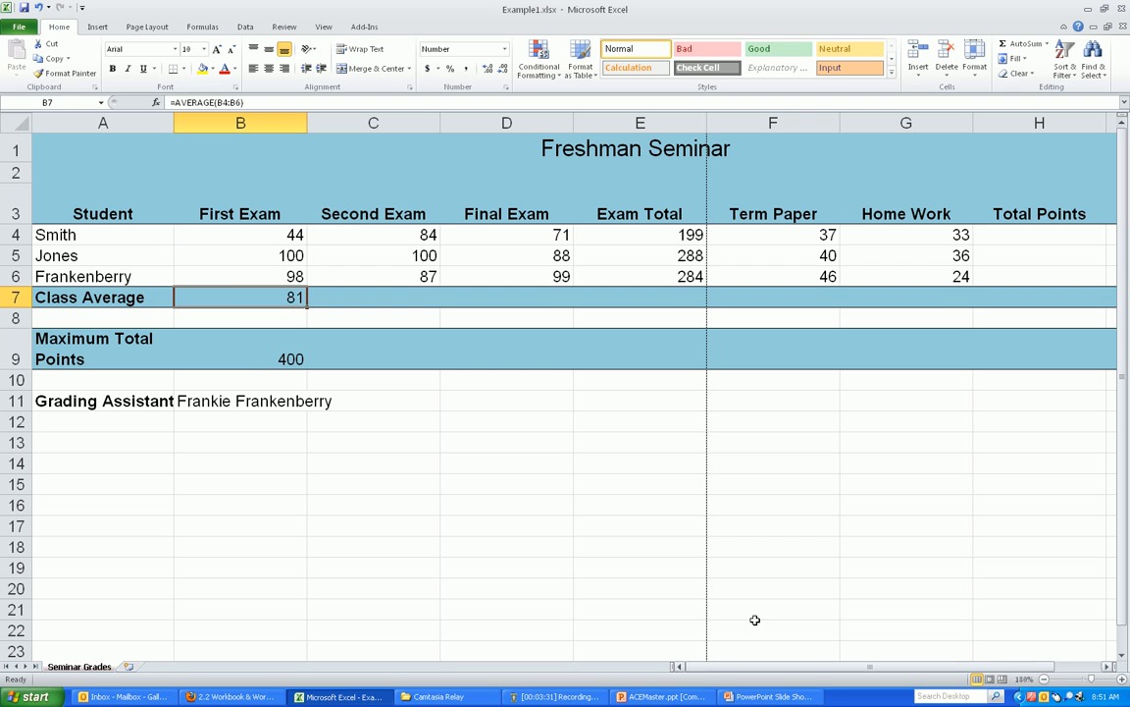
{"action": "double_click", "coordinate": [297, 297]}
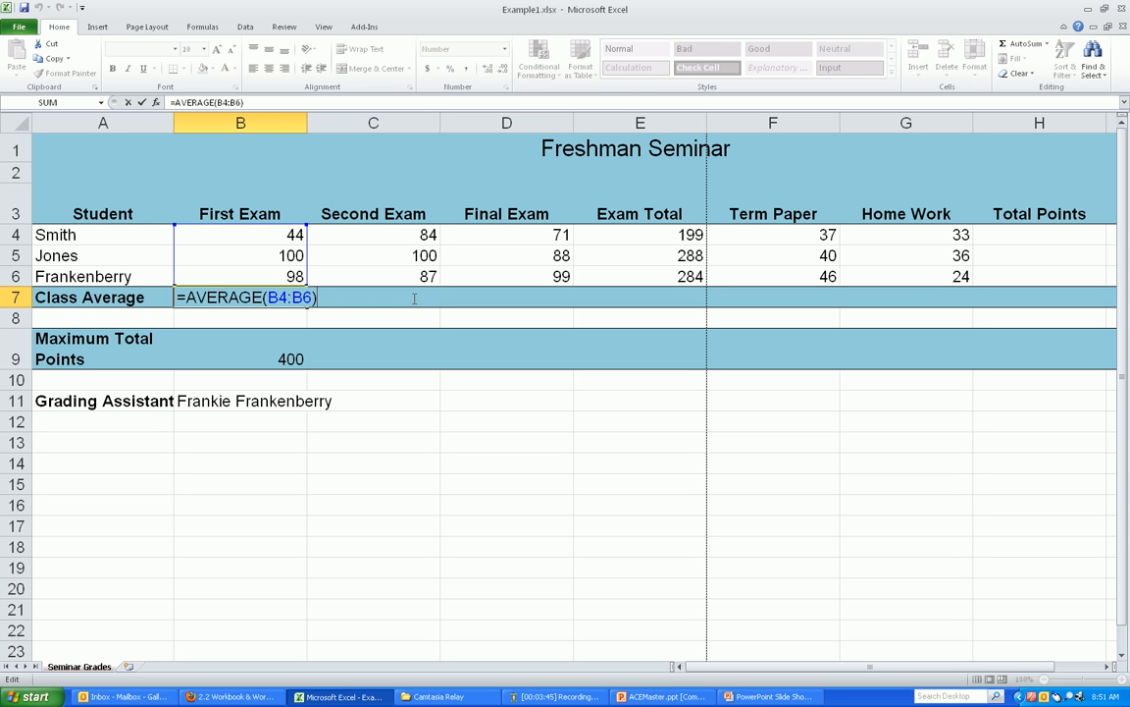
{"action": "key", "text": "Return"}
{"action": "key", "text": "Up"}
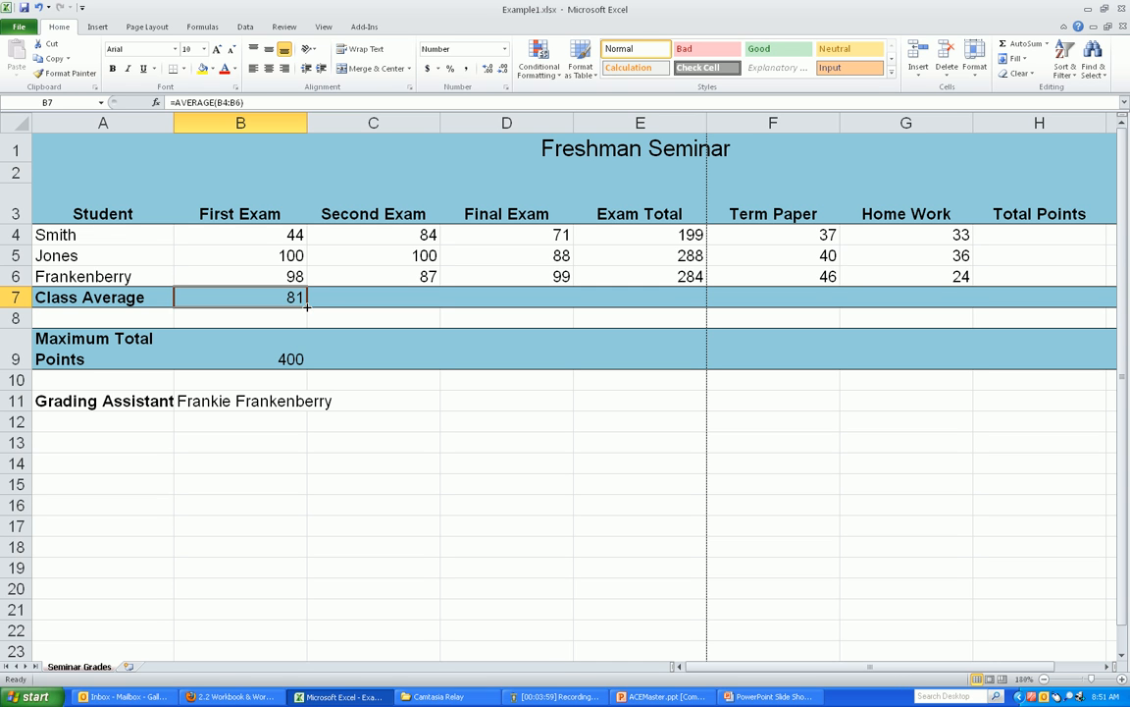
Fill the First Exam average formula from B7 across to C7 and D7, and check the formula in D7
{"action": "left_click_drag", "start_coordinate": [309, 307], "coordinate": [529, 303]}
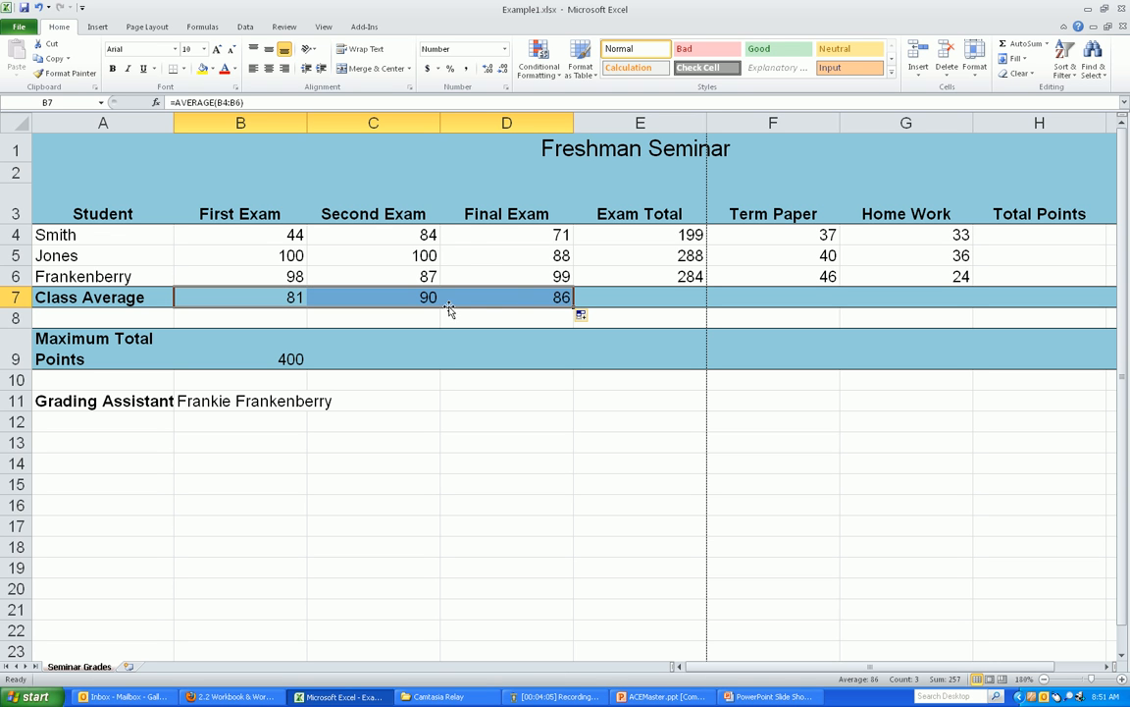
{"action": "left_click", "coordinate": [518, 297]}
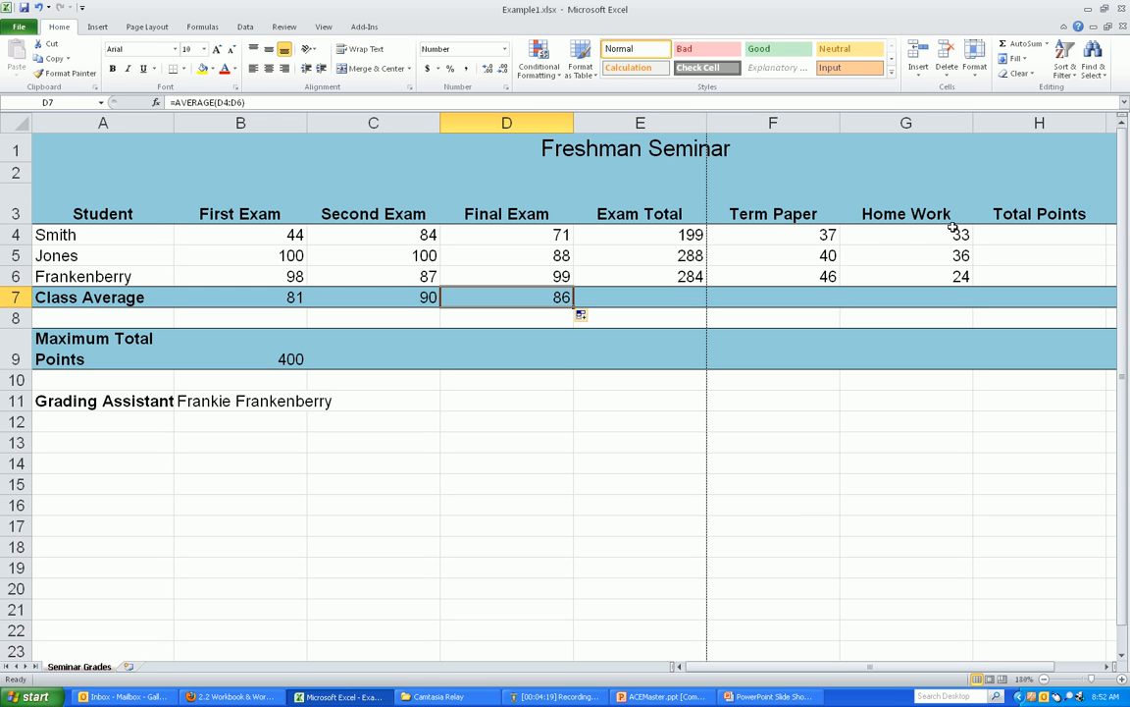
Copy the Final Exam class average formula from D7 and paste it into F7 for the Term Paper
{"action": "left_click", "coordinate": [822, 301]}
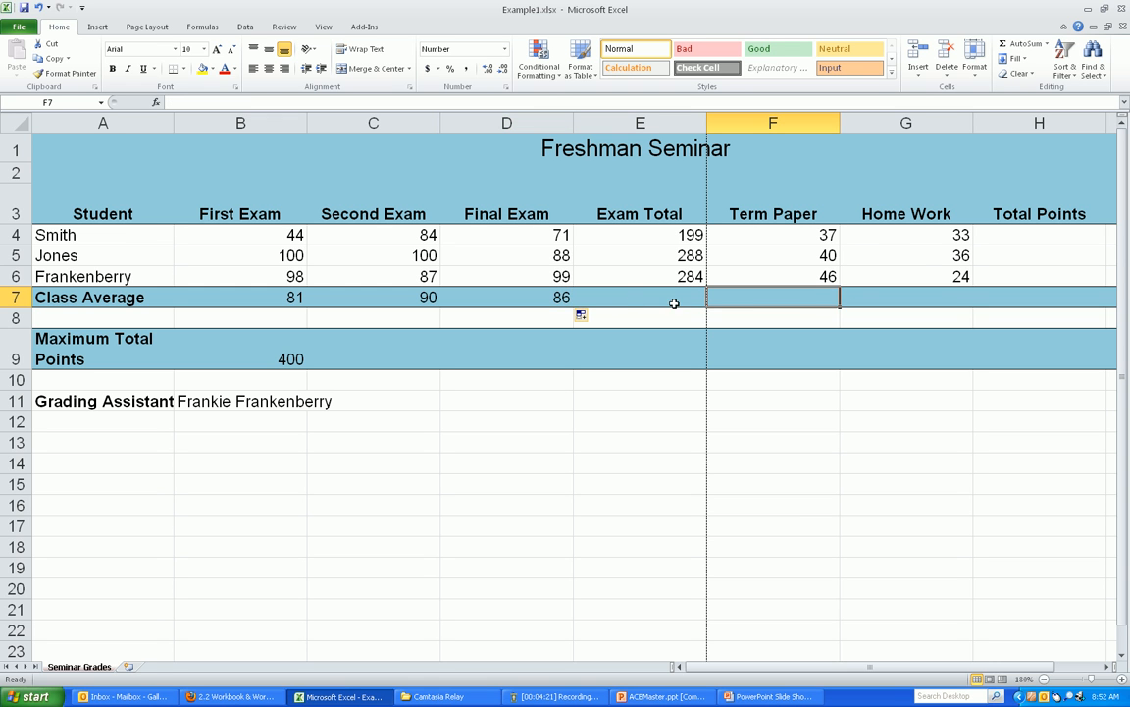
{"action": "left_click", "coordinate": [557, 297]}
{"action": "right_click", "coordinate": [556, 297]}
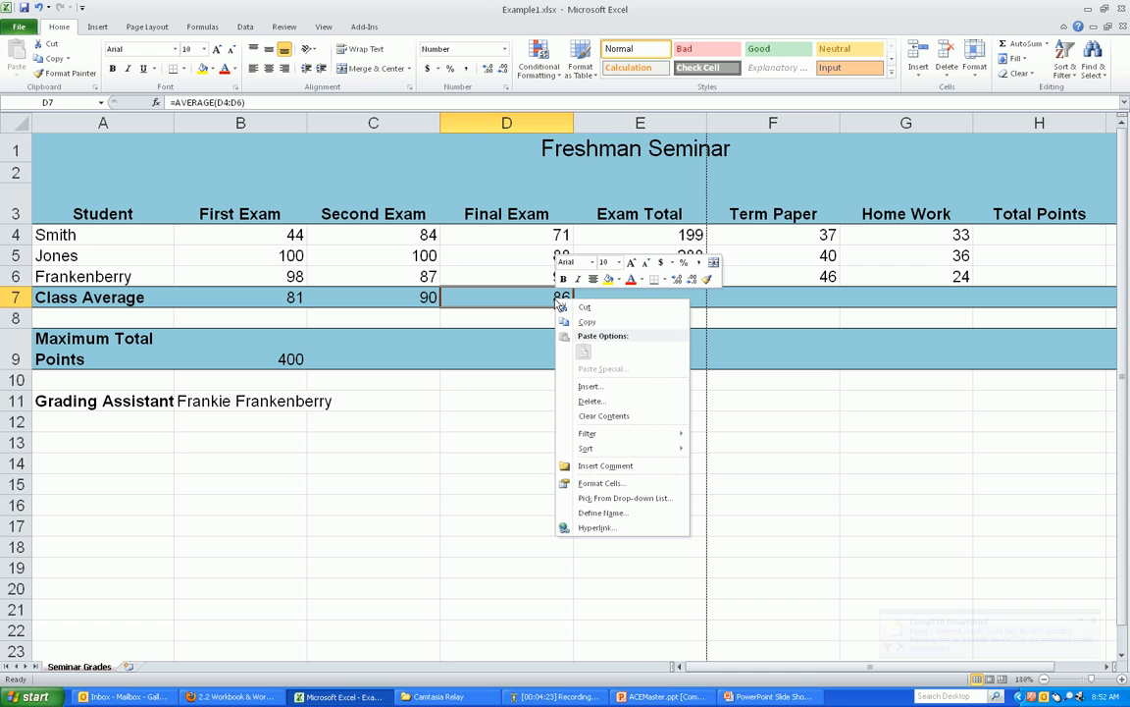
{"action": "left_click", "coordinate": [683, 318]}
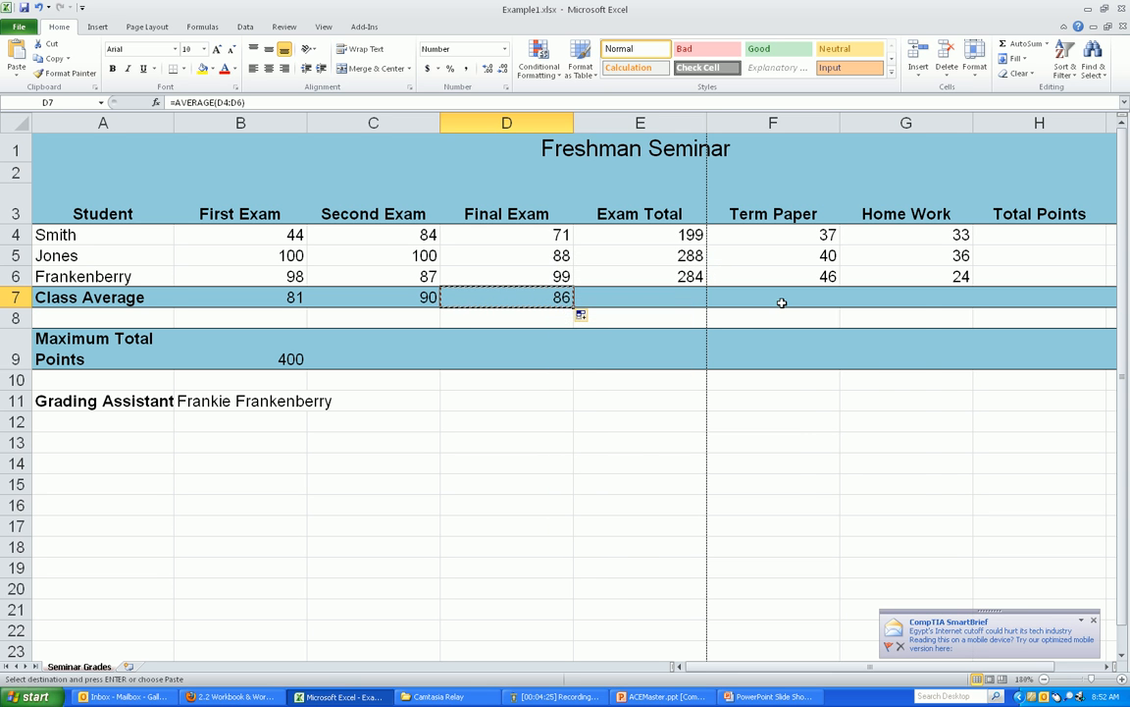
{"action": "left_click", "coordinate": [782, 303]}
{"action": "right_click", "coordinate": [782, 304]}
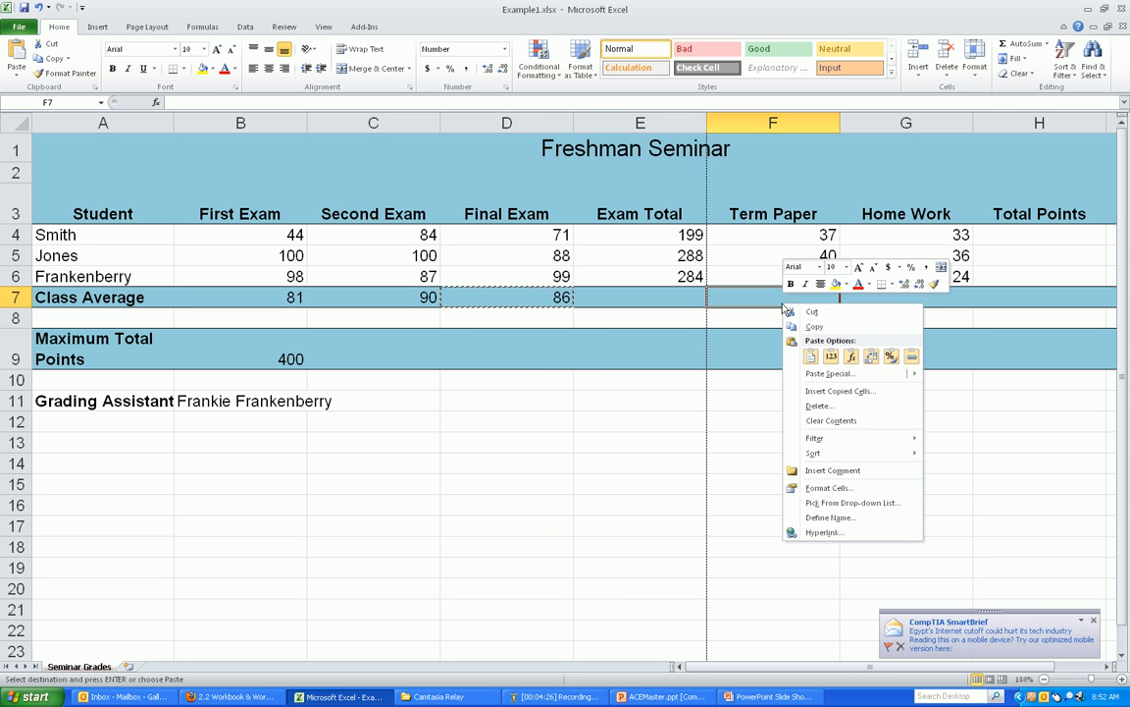
{"action": "left_click", "coordinate": [808, 355]}
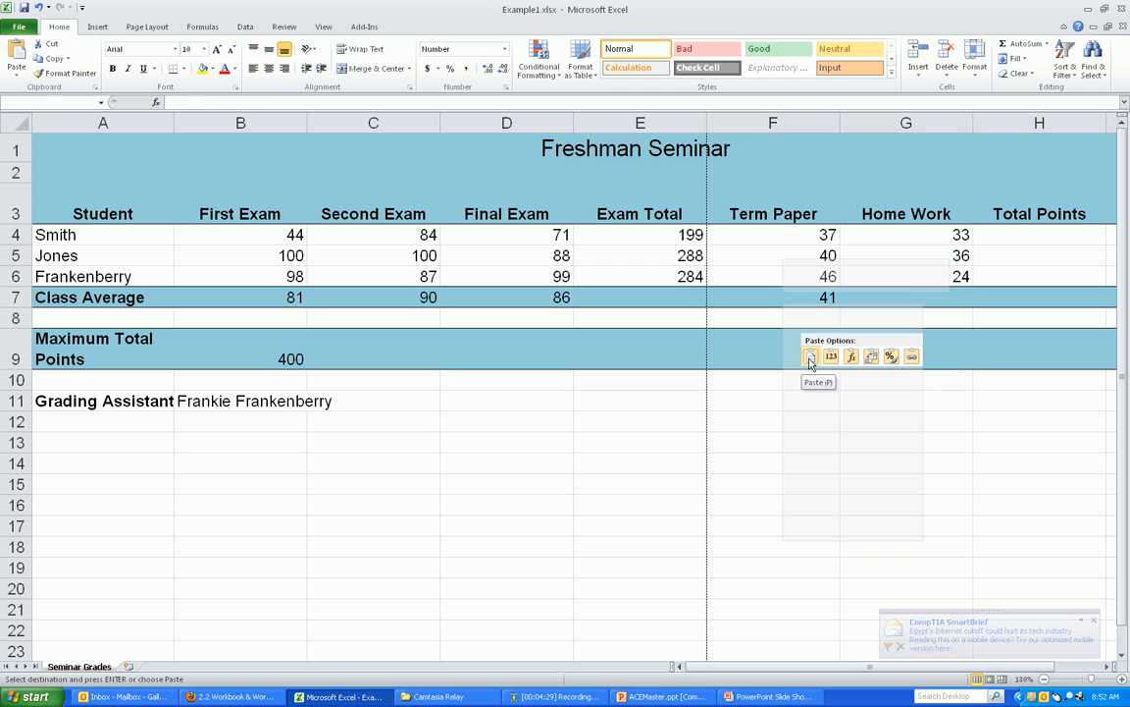
Paste the copied class average formula into G7 for Home Work
{"action": "left_click", "coordinate": [901, 299]}
{"action": "right_click", "coordinate": [908, 305]}
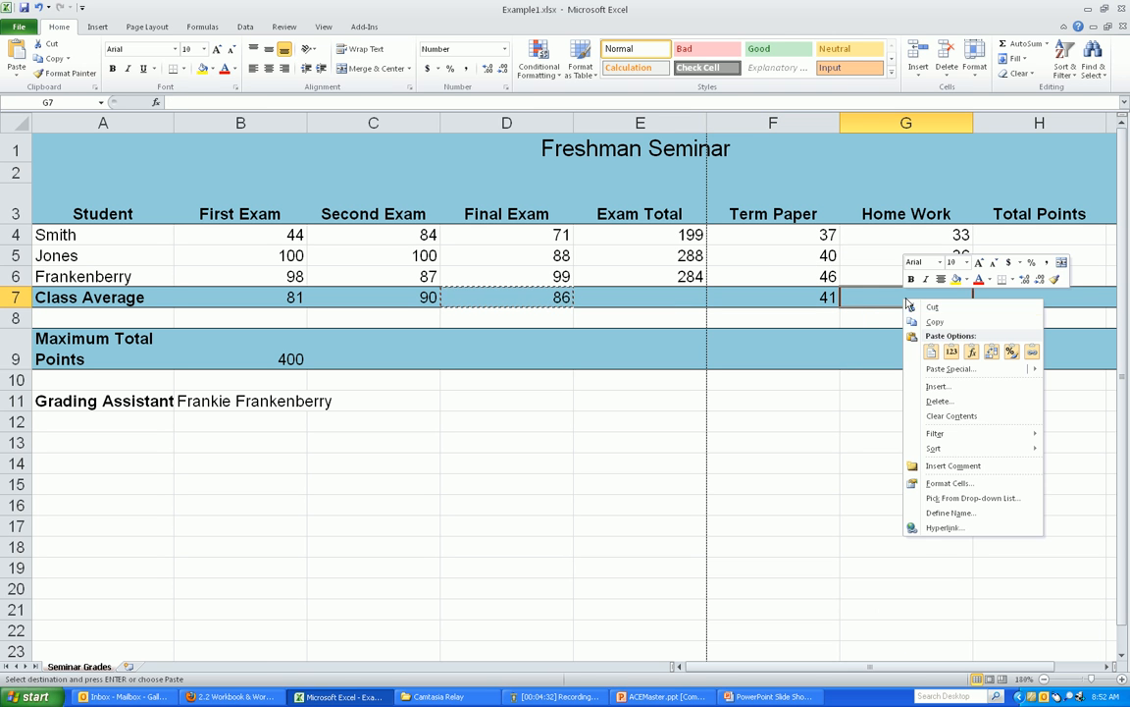
{"action": "left_click", "coordinate": [930, 353]}
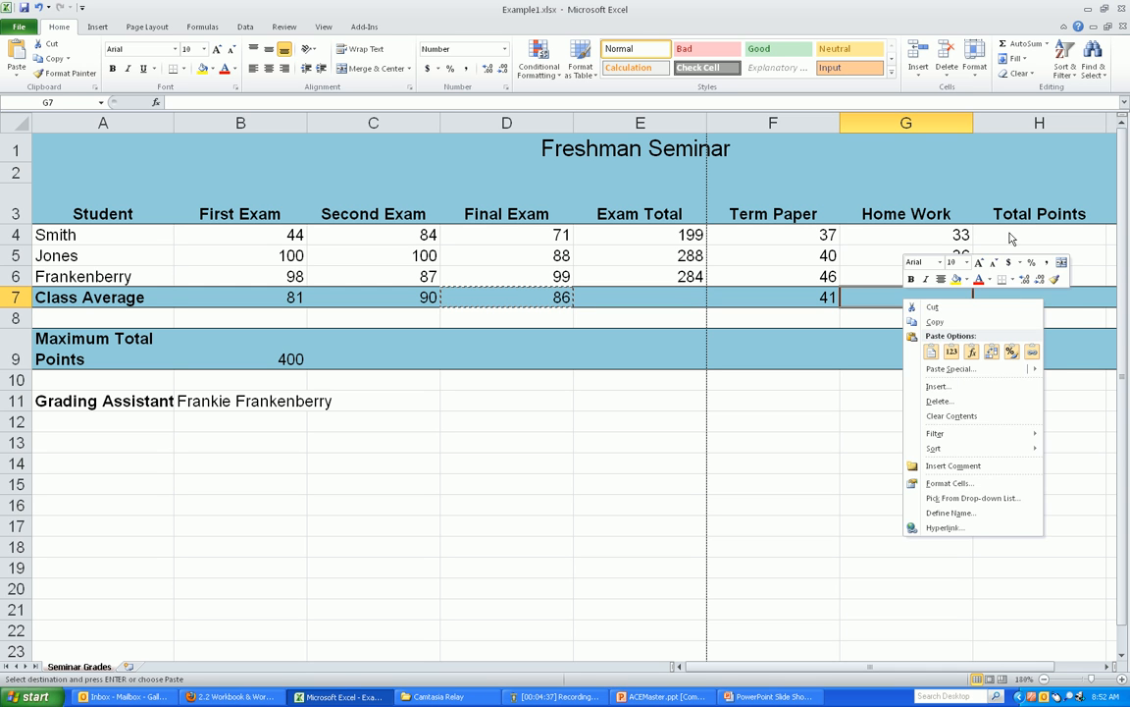
{"action": "key", "text": "Escape"}
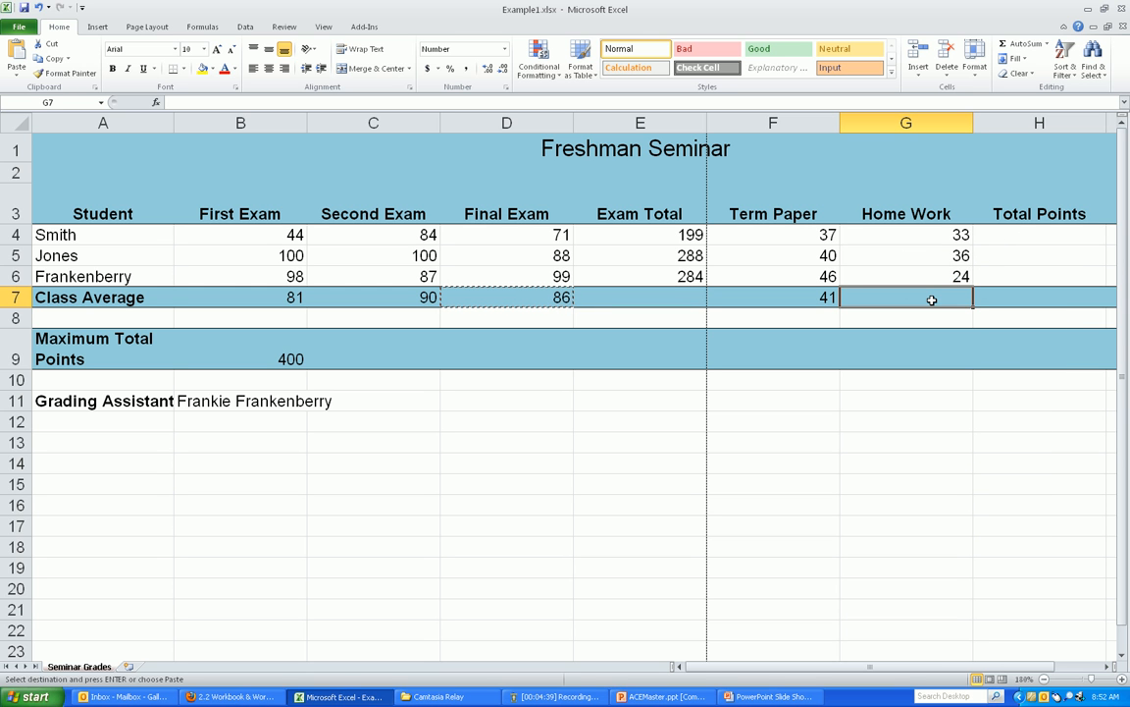
{"action": "key", "text": "ctrl+v"}
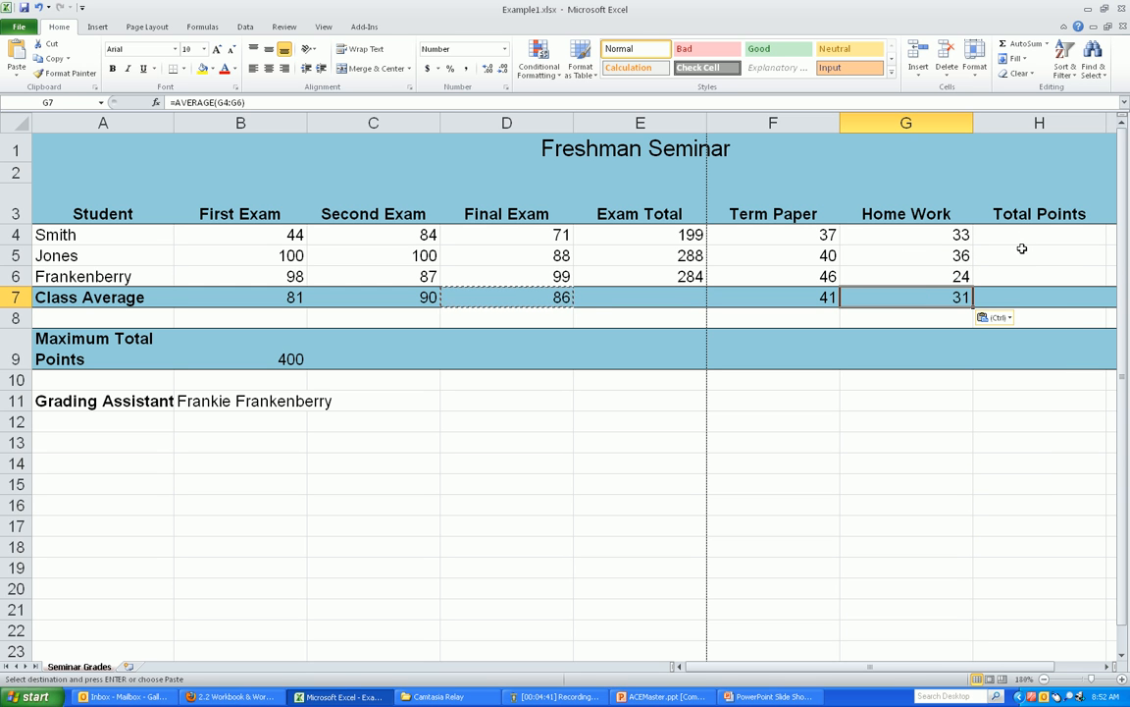
Enter =SUM(E4:G4) in H4 to total the first student's exam, term paper and homework points
{"action": "left_click", "coordinate": [1021, 238]}
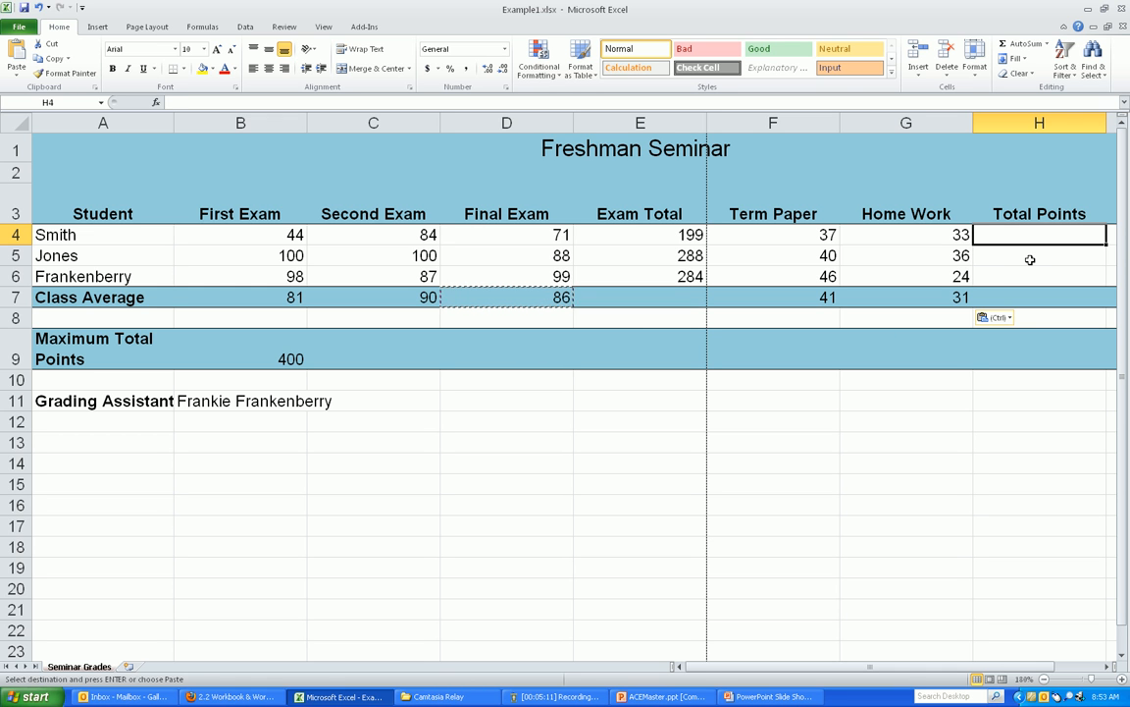
{"action": "type", "text": "="}
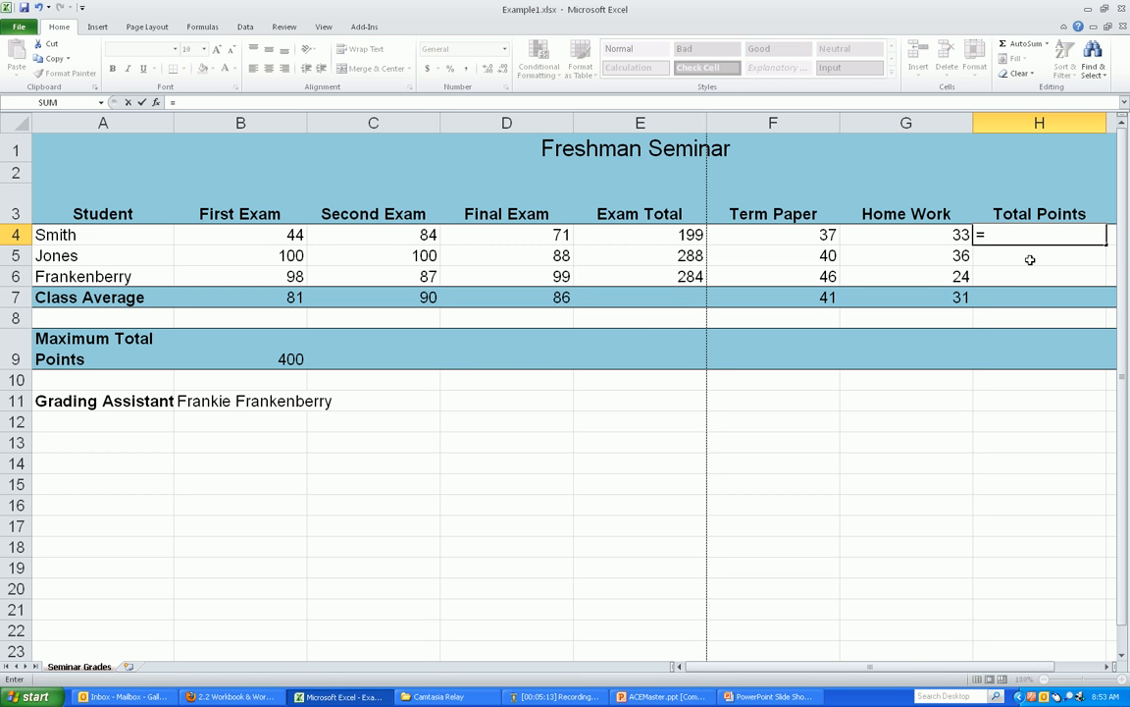
{"action": "type", "text": "sum"}
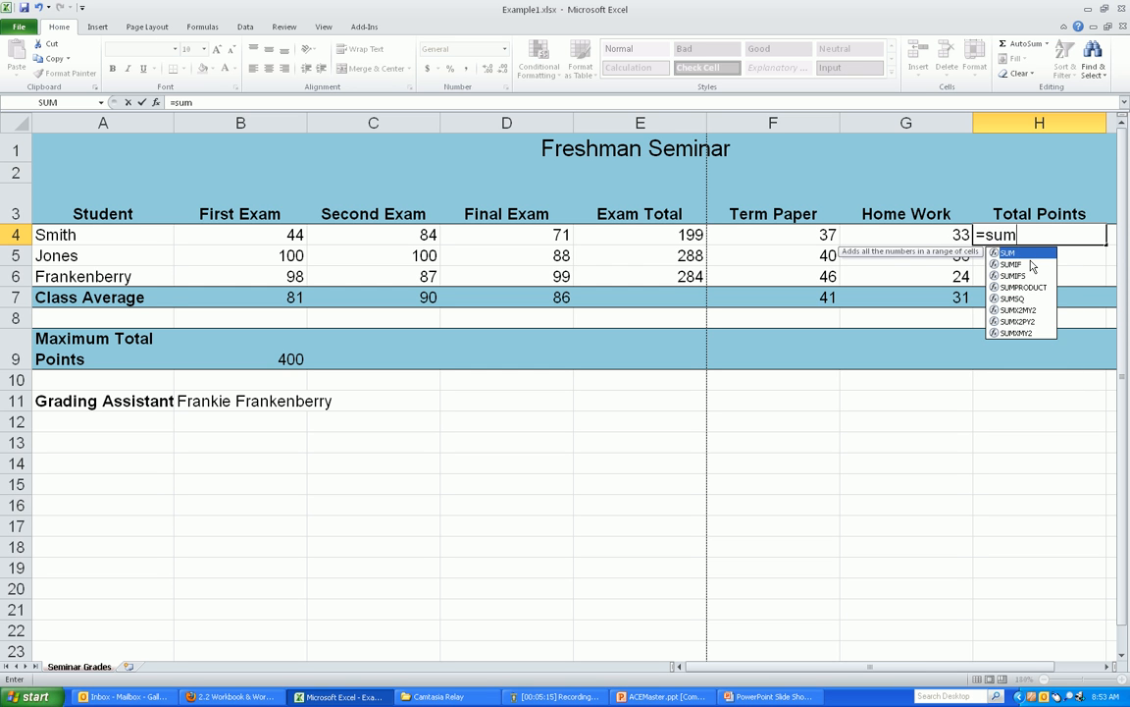
{"action": "type", "text": "("}
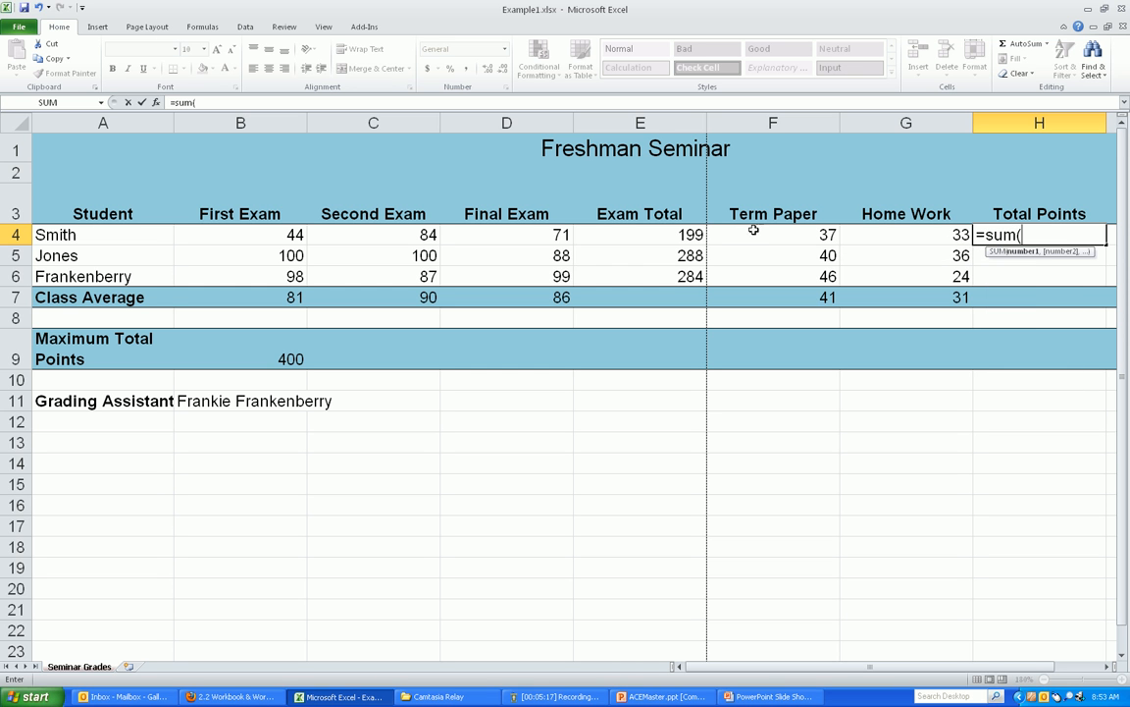
{"action": "left_click_drag", "start_coordinate": [635, 234], "coordinate": [899, 238]}
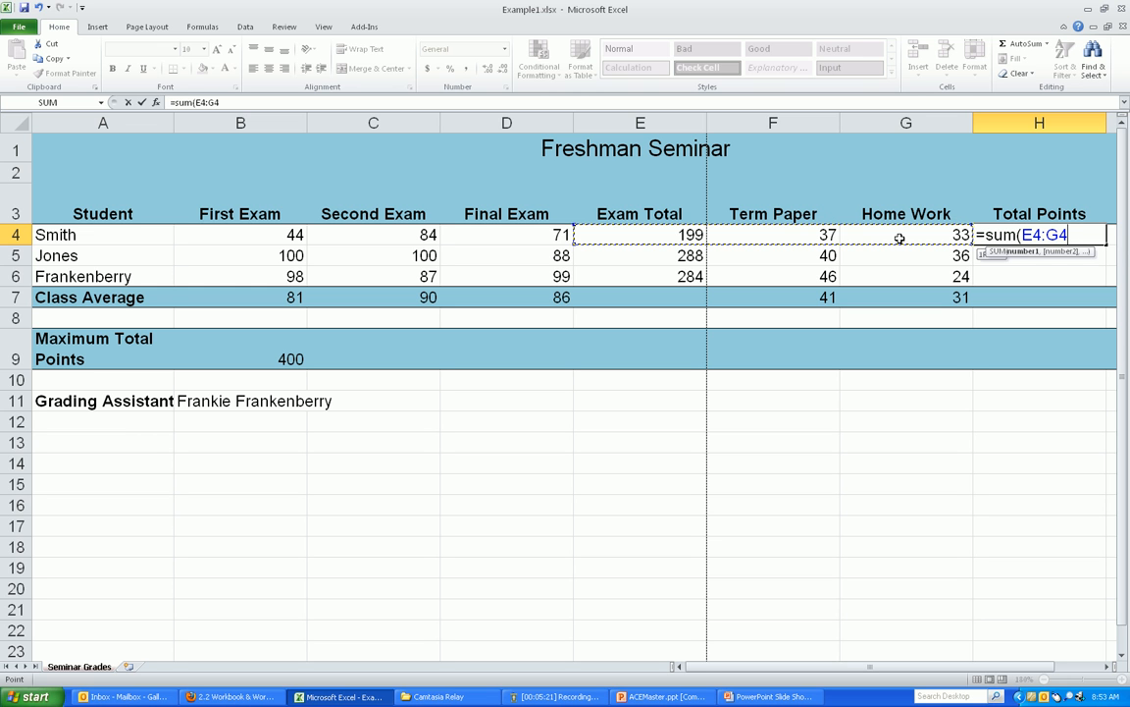
{"action": "type", "text": ")"}
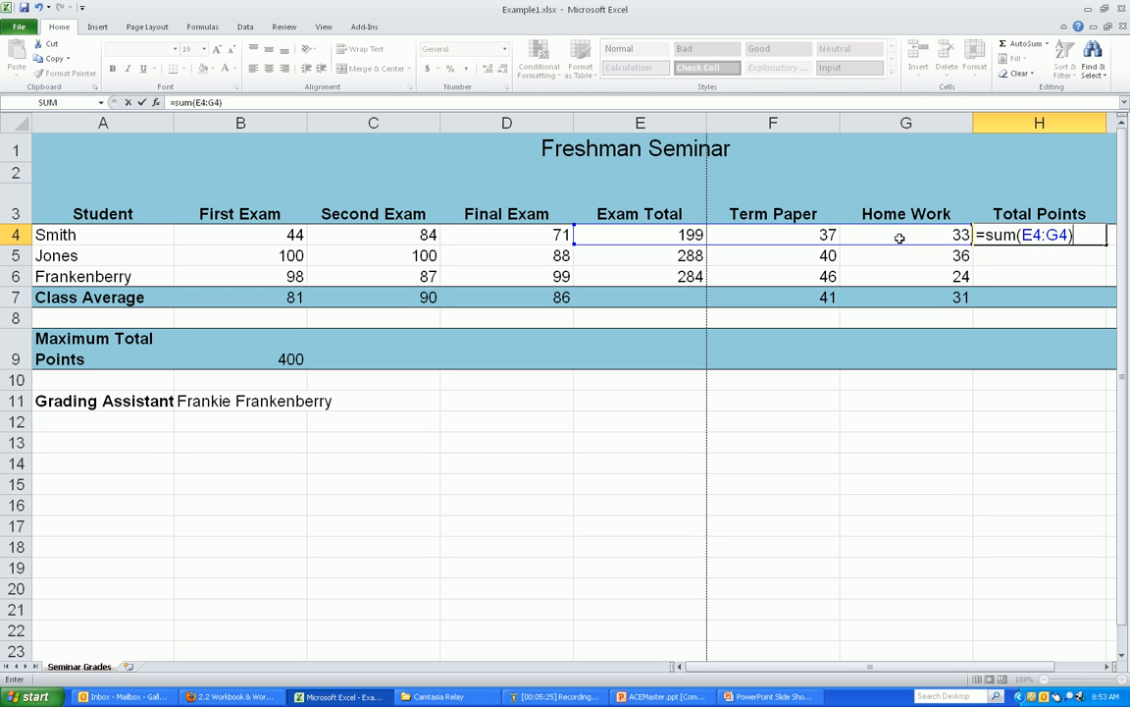
{"action": "key", "text": "Return"}
{"action": "key", "text": "Up"}
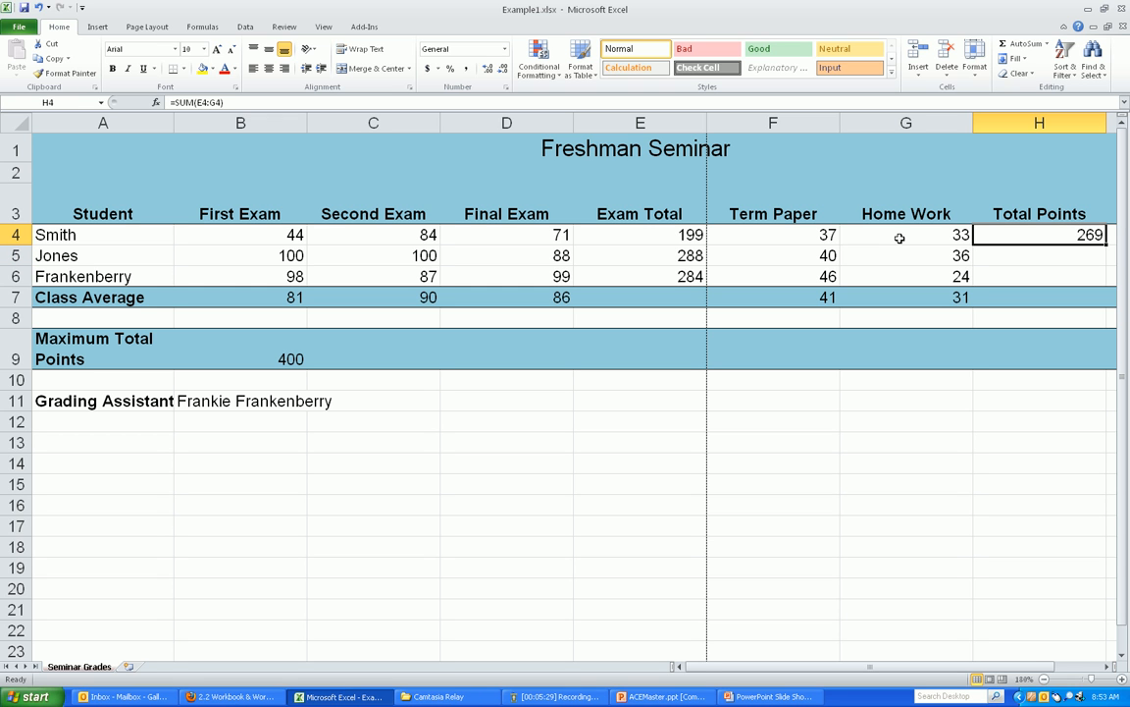
Replace the Total Points formula in H4 with the cell-by-cell addition =E4+F4+G4
{"action": "type", "text": "="}
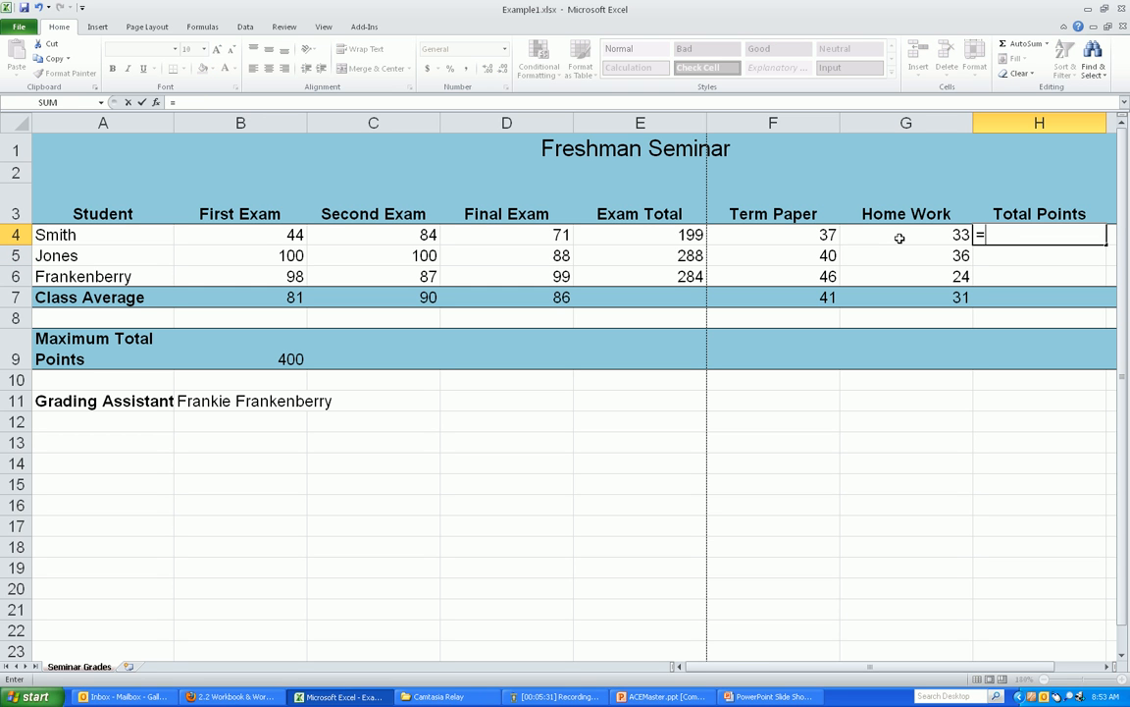
{"action": "key", "text": "Left"}
{"action": "key", "text": "Left"}
{"action": "key", "text": "Left"}
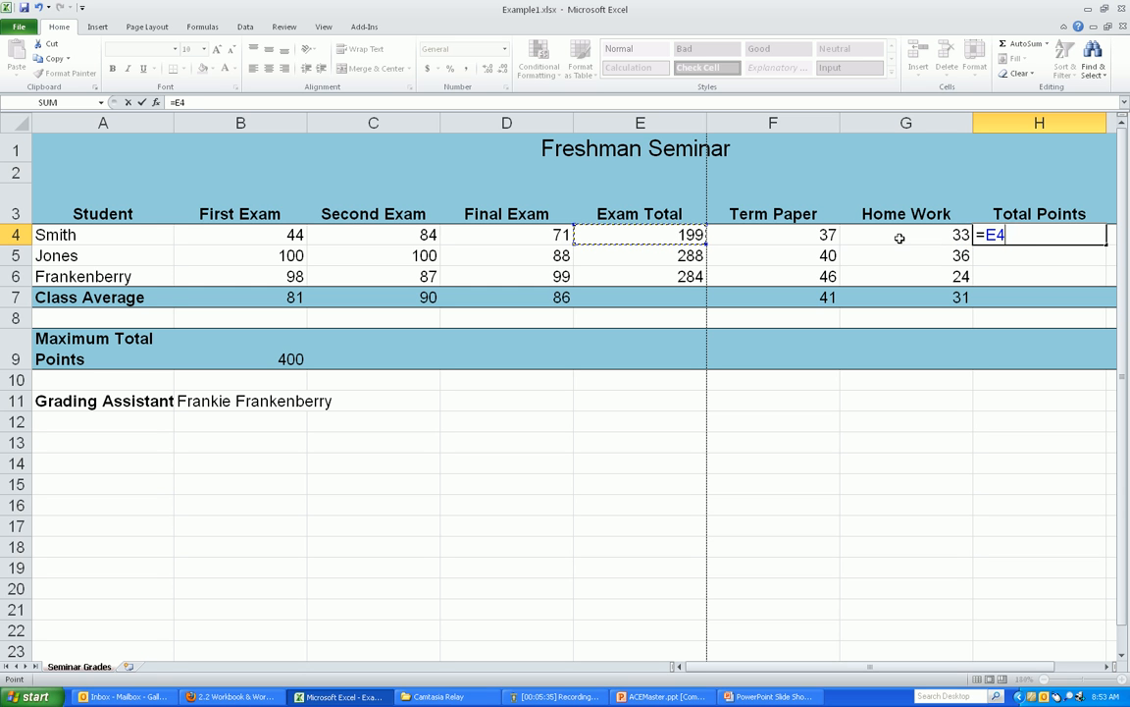
{"action": "type", "text": "+"}
{"action": "key", "text": "Left"}
{"action": "key", "text": "Left"}
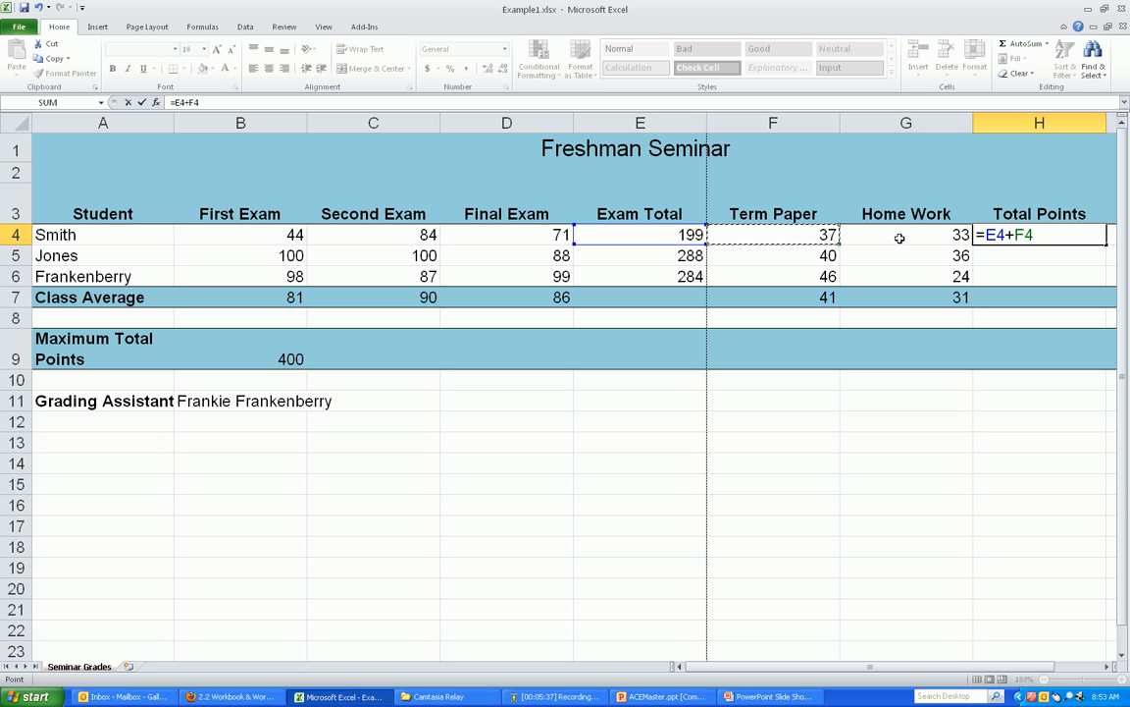
{"action": "type", "text": "+"}
{"action": "key", "text": "Left"}
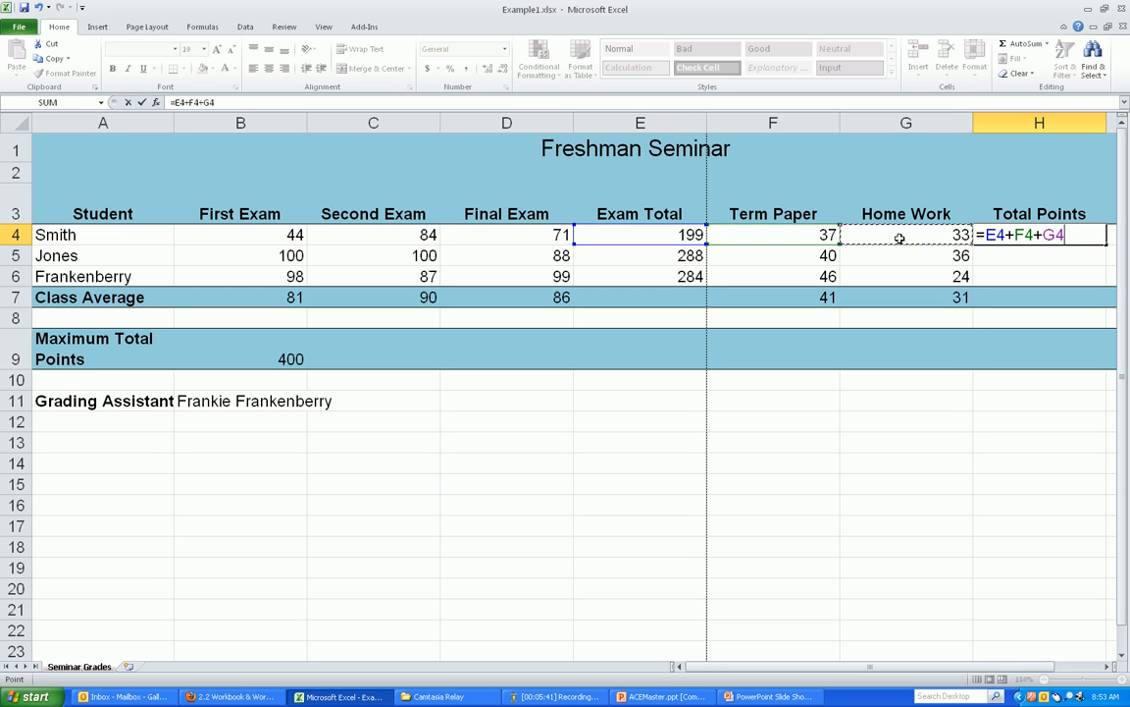
{"action": "key", "text": "Return"}
{"action": "key", "text": "Up"}
Replace the addition formula in H4 with =SUM(E4:G4) and fill it down to H5 and H6
{"action": "type", "text": "=sum"}
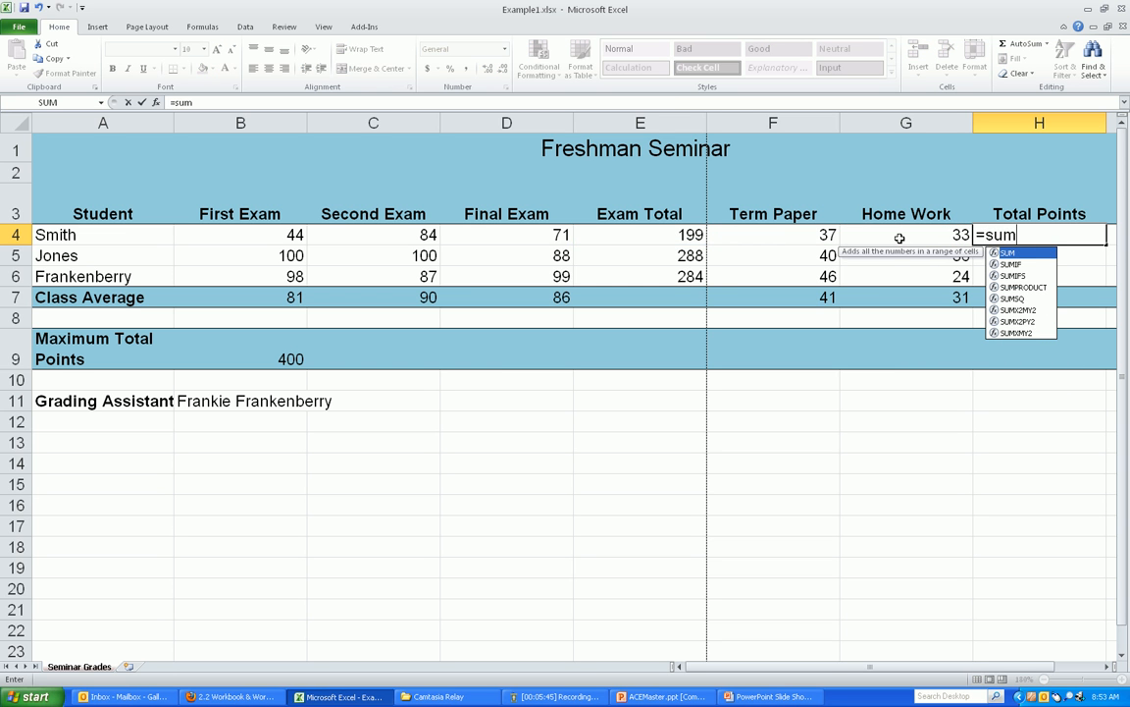
{"action": "type", "text": "("}
{"action": "key", "text": "Left"}
{"action": "key", "text": "Left"}
{"action": "key", "text": "Left"}
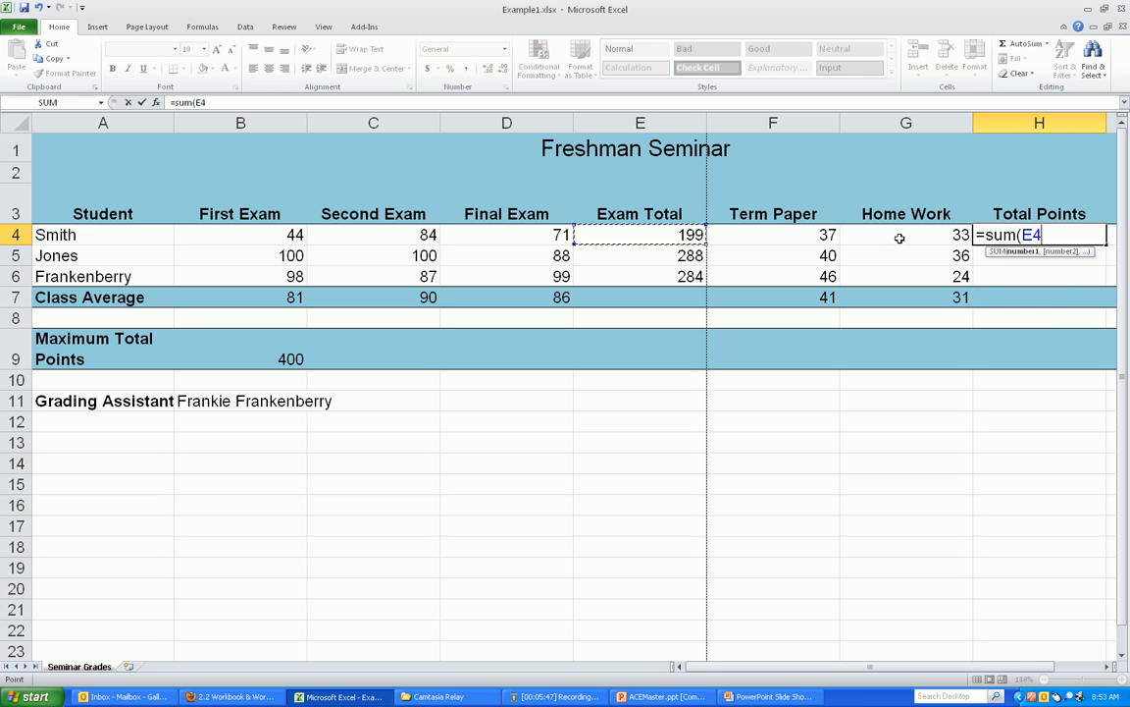
{"action": "key", "text": "shift+Right"}
{"action": "key", "text": "shift+Right"}
{"action": "type", "text": ")"}
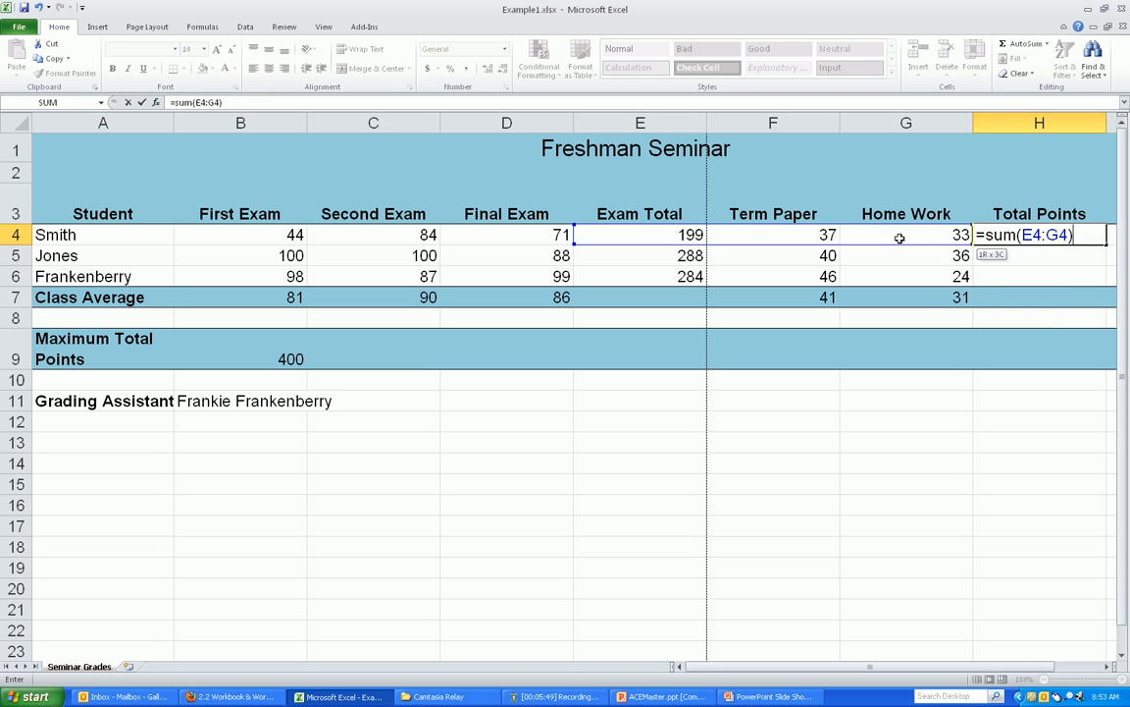
{"action": "key", "text": "Return"}
{"action": "key", "text": "Up"}
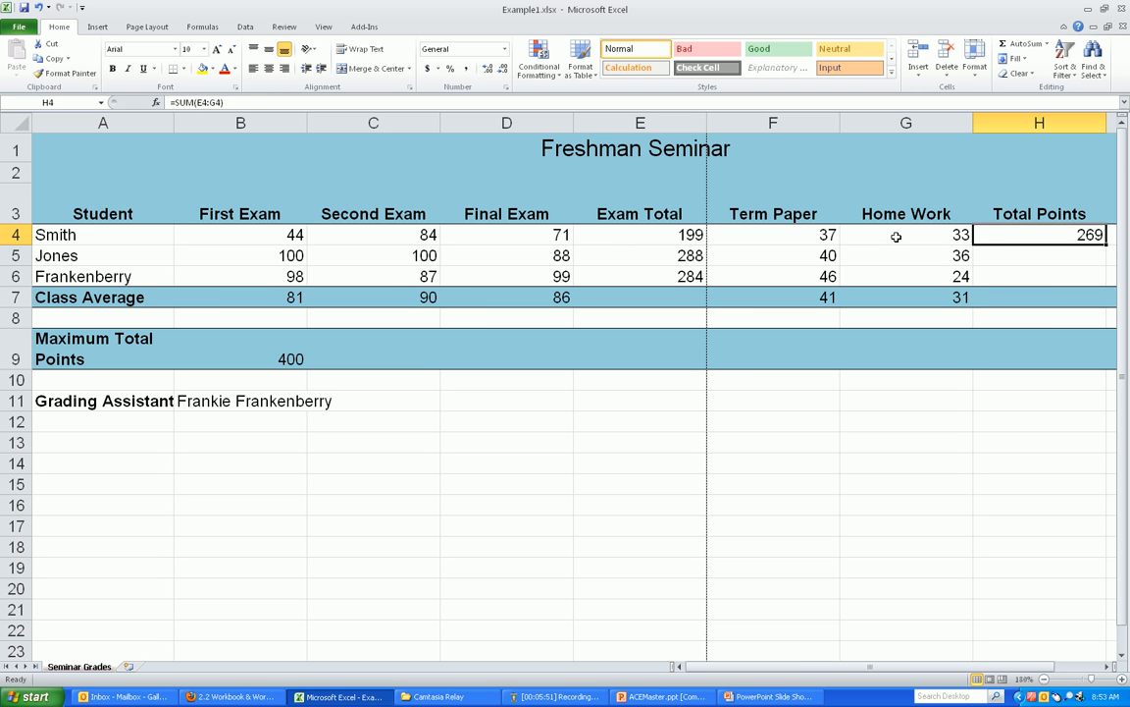
{"action": "left_click_drag", "start_coordinate": [1108, 244], "coordinate": [1105, 277]}
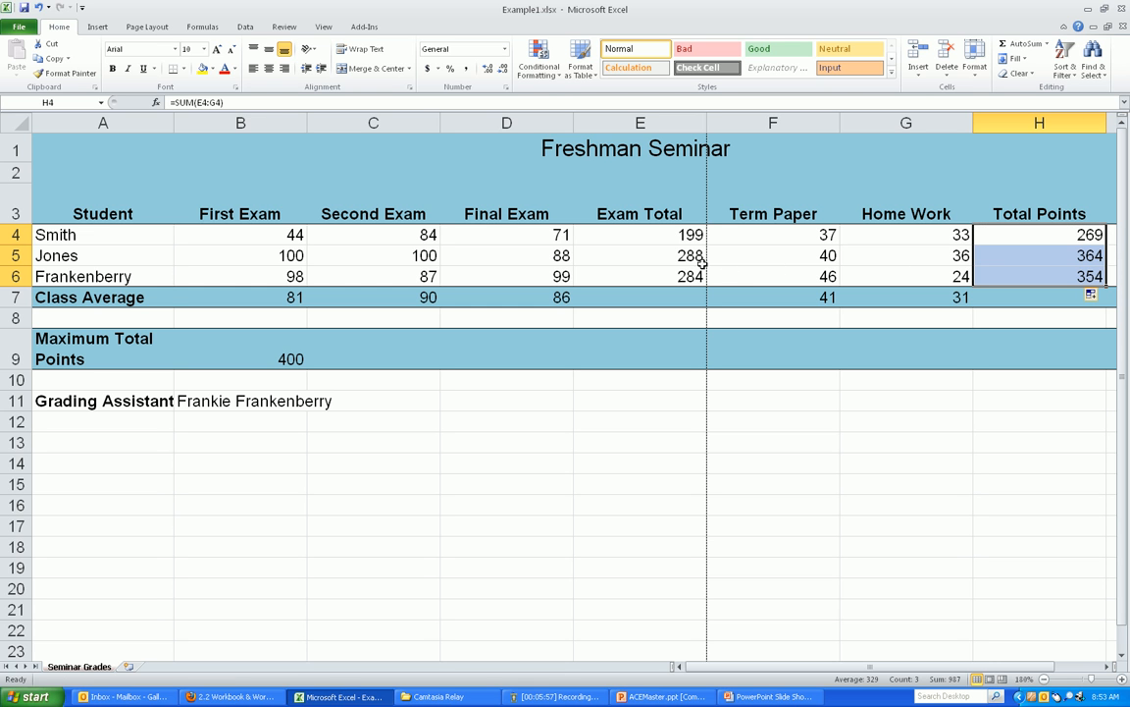
Clear the Semester Average formulas in I4:I6
{"action": "left_click", "coordinate": [1109, 666]}
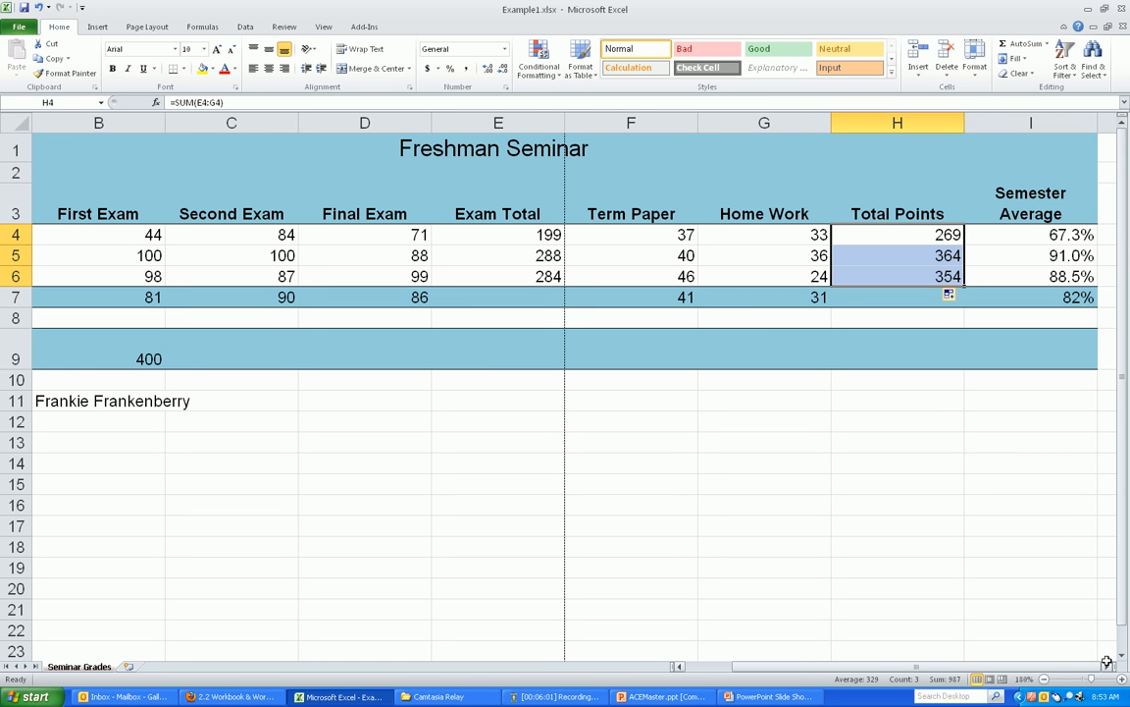
{"action": "left_click", "coordinate": [1060, 232]}
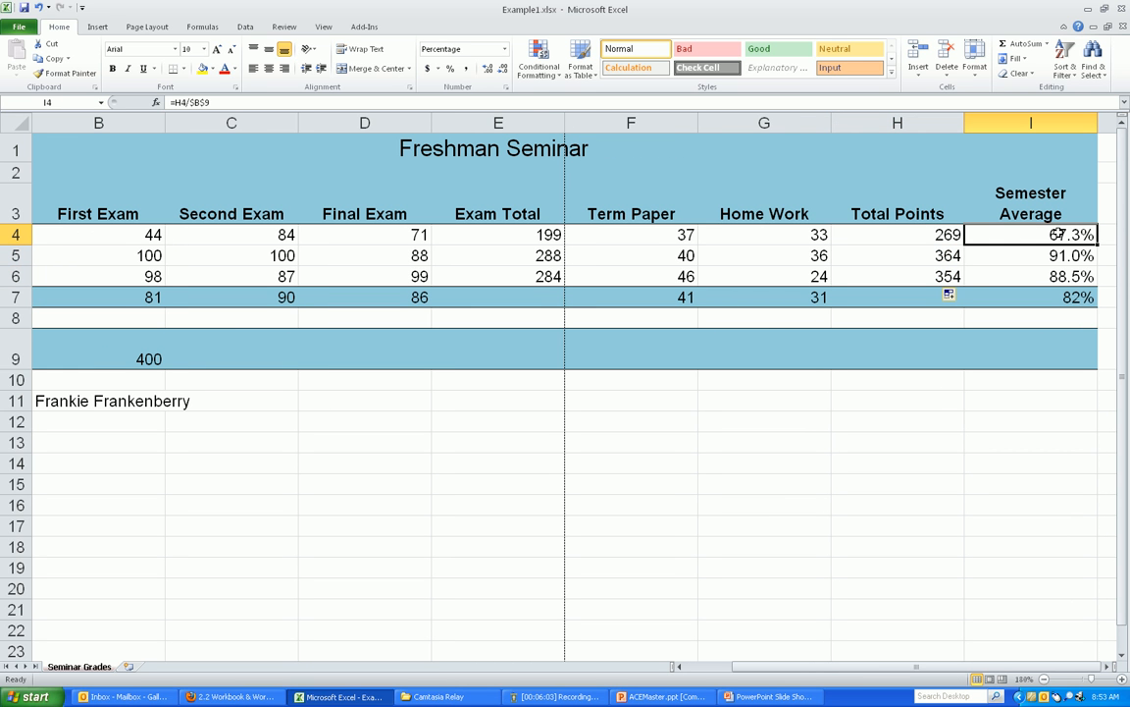
{"action": "key", "text": "shift+Down"}
{"action": "key", "text": "shift+Down"}
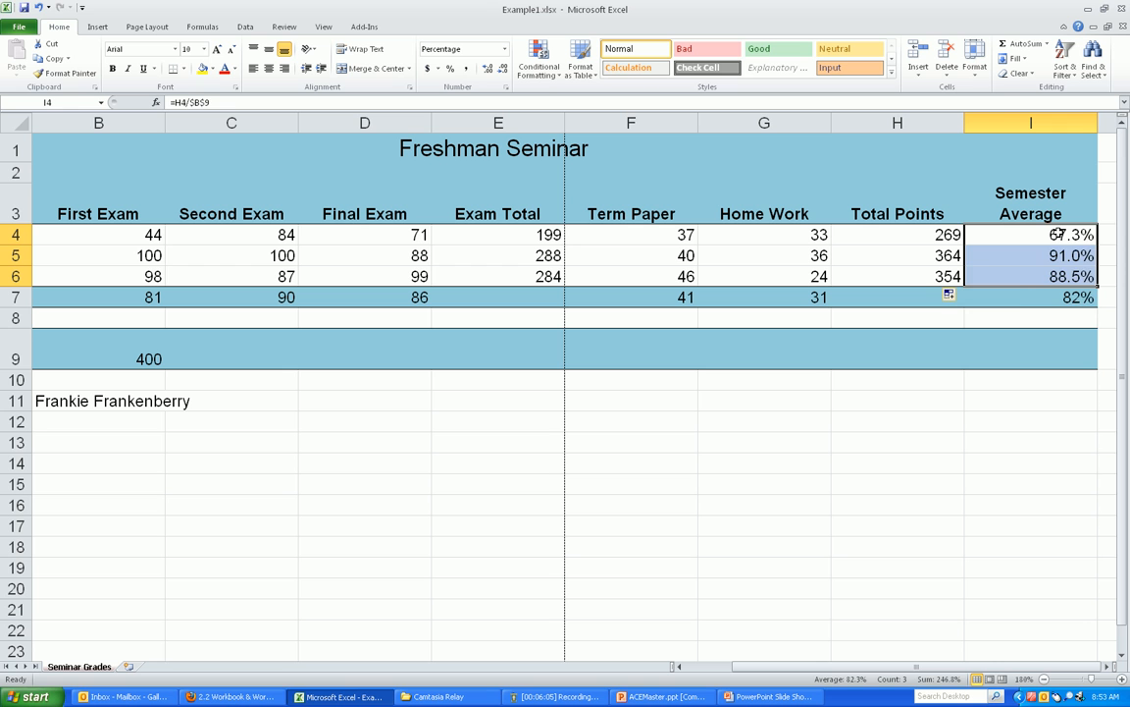
{"action": "key", "text": "Delete"}
Check the cell range of the Semester Average class average formula in I7, and delete that formula
{"action": "key", "text": "Down"}
{"action": "key", "text": "Down"}
{"action": "key", "text": "Down"}
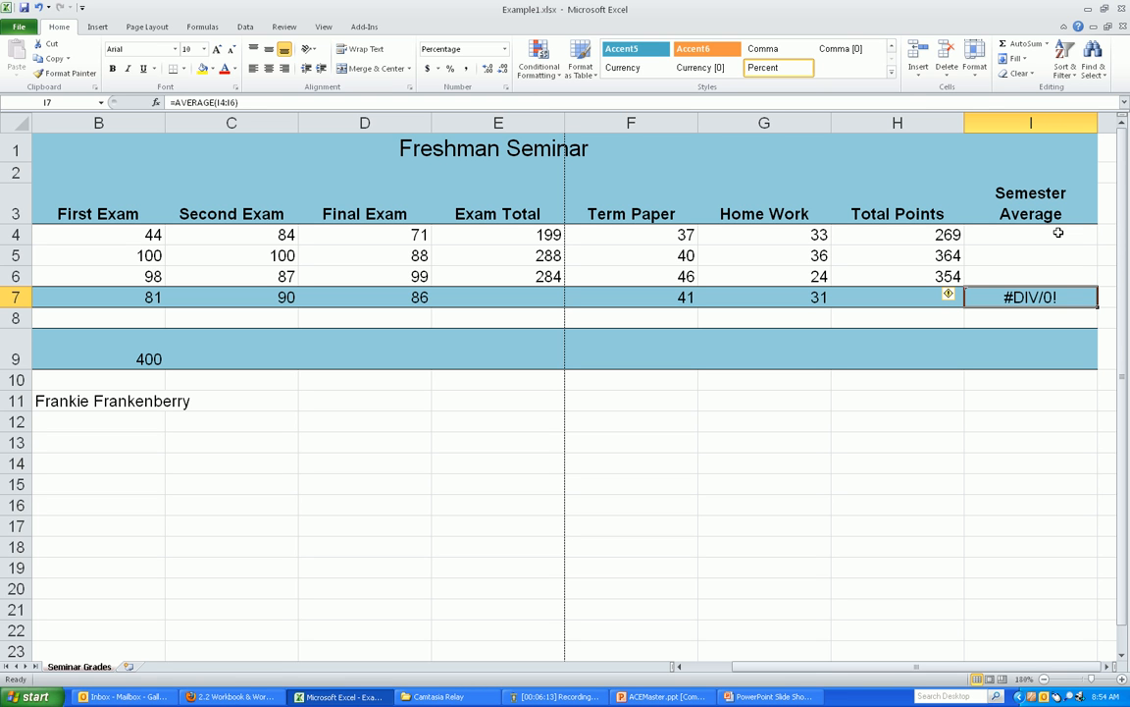
{"action": "key", "text": "F2"}
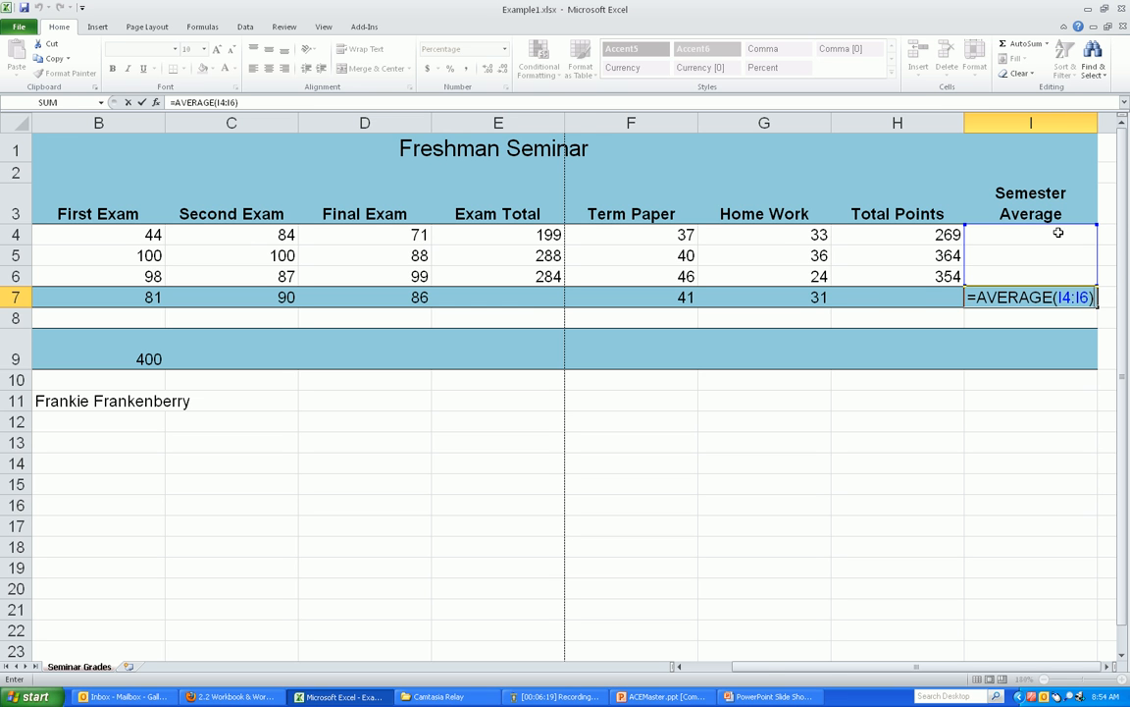
{"action": "key", "text": "Tab"}
{"action": "key", "text": "Left"}
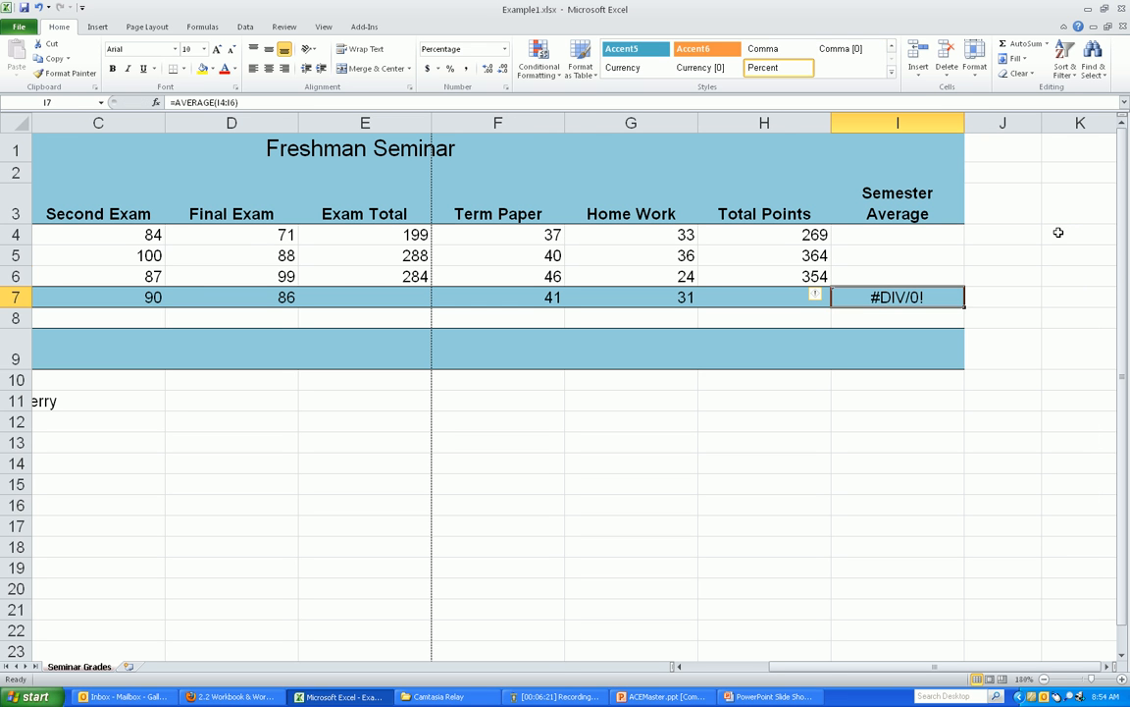
{"action": "key", "text": "Up"}
{"action": "key", "text": "Down"}
{"action": "key", "text": "Delete"}
Enter the formula =H4/B9 in I4 to divide the first student's total points by the maximum total points
{"action": "key", "text": "Up"}
{"action": "key", "text": "Up"}
{"action": "key", "text": "Up"}
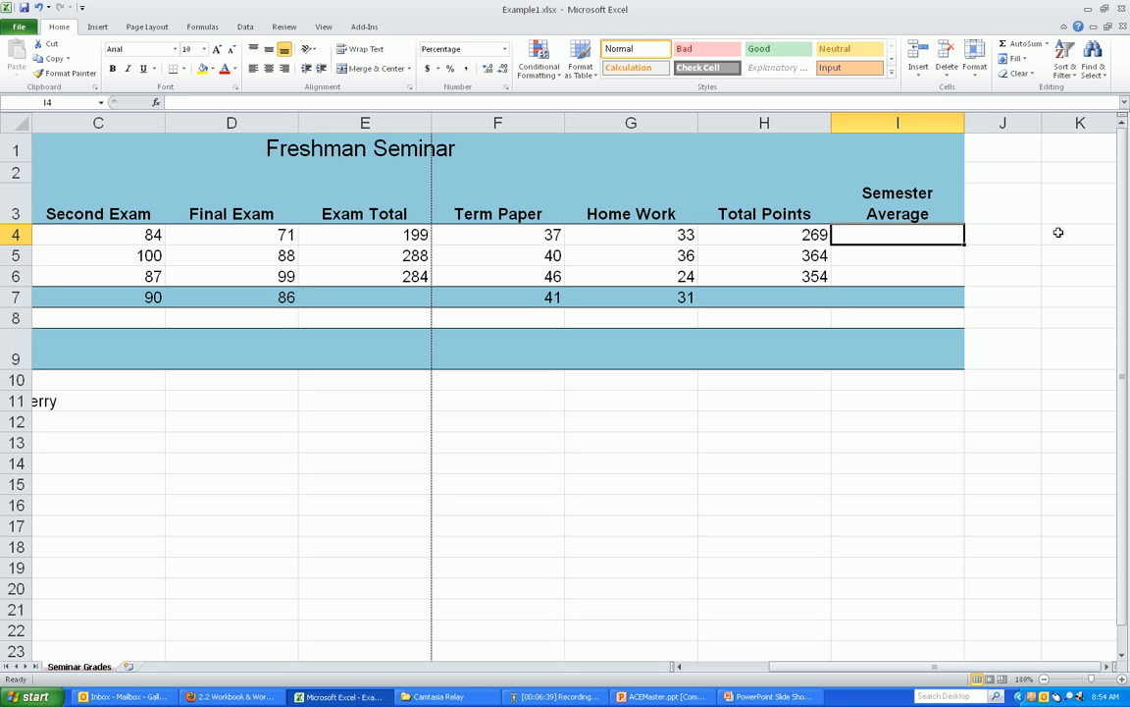
{"action": "type", "text": "="}
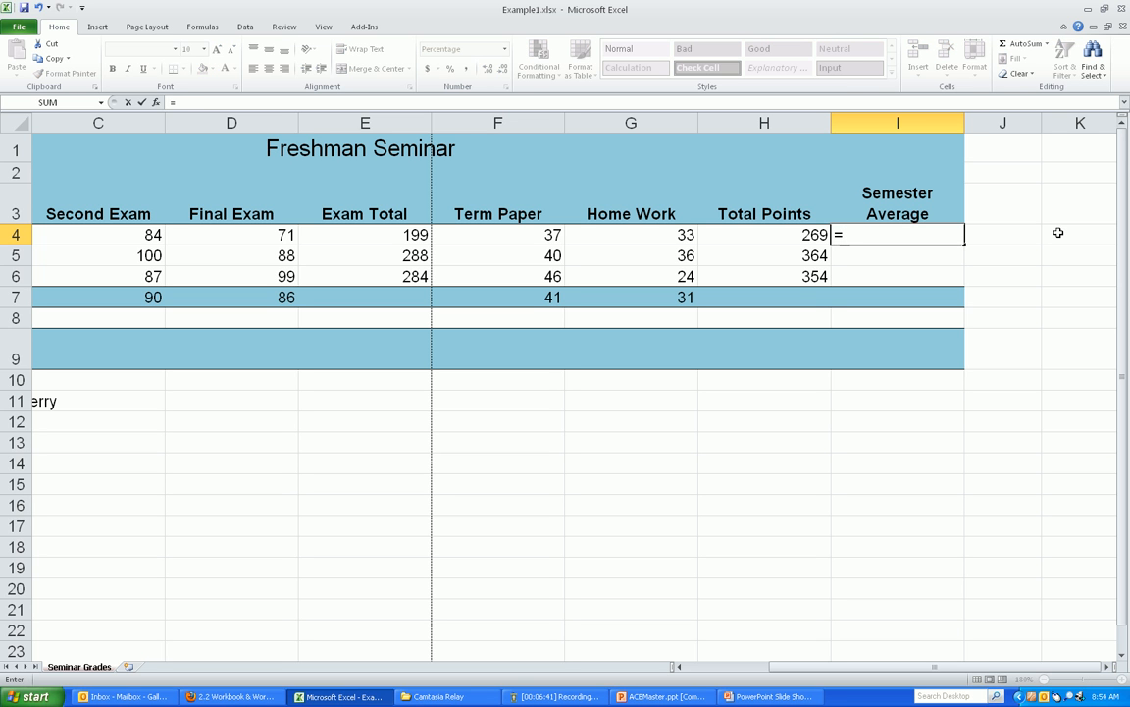
{"action": "key", "text": "Left"}
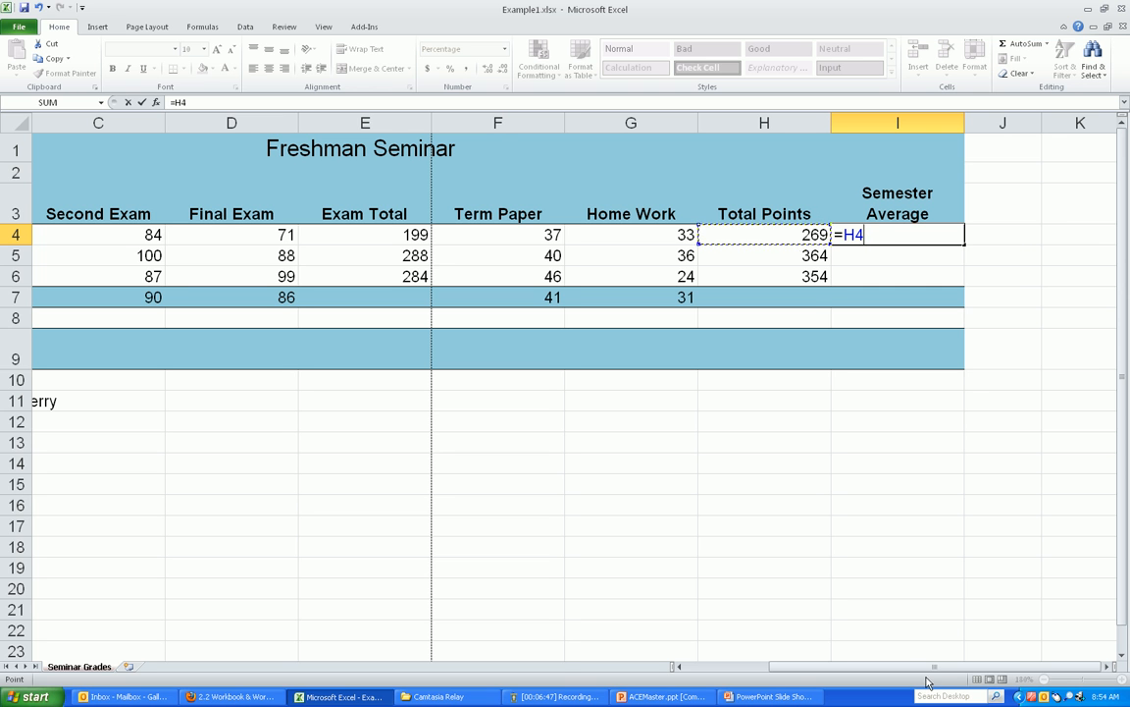
{"action": "left_click_drag", "start_coordinate": [923, 673], "coordinate": [878, 666]}
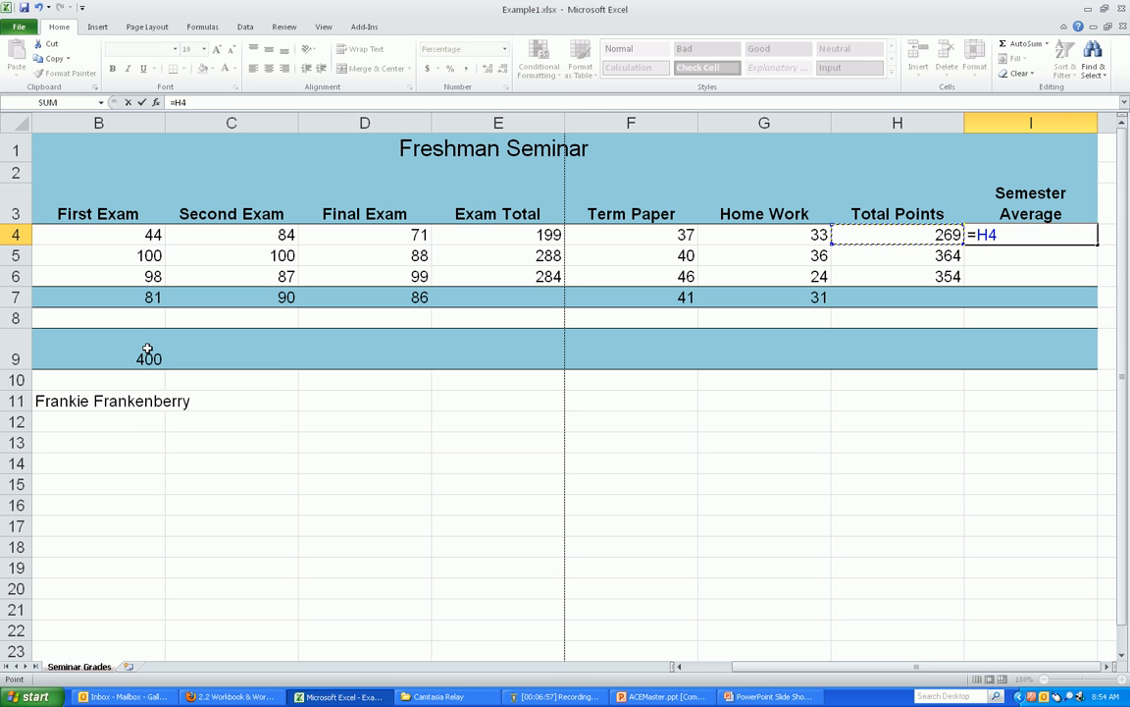
{"action": "type", "text": "/"}
{"action": "left_click", "coordinate": [139, 358]}
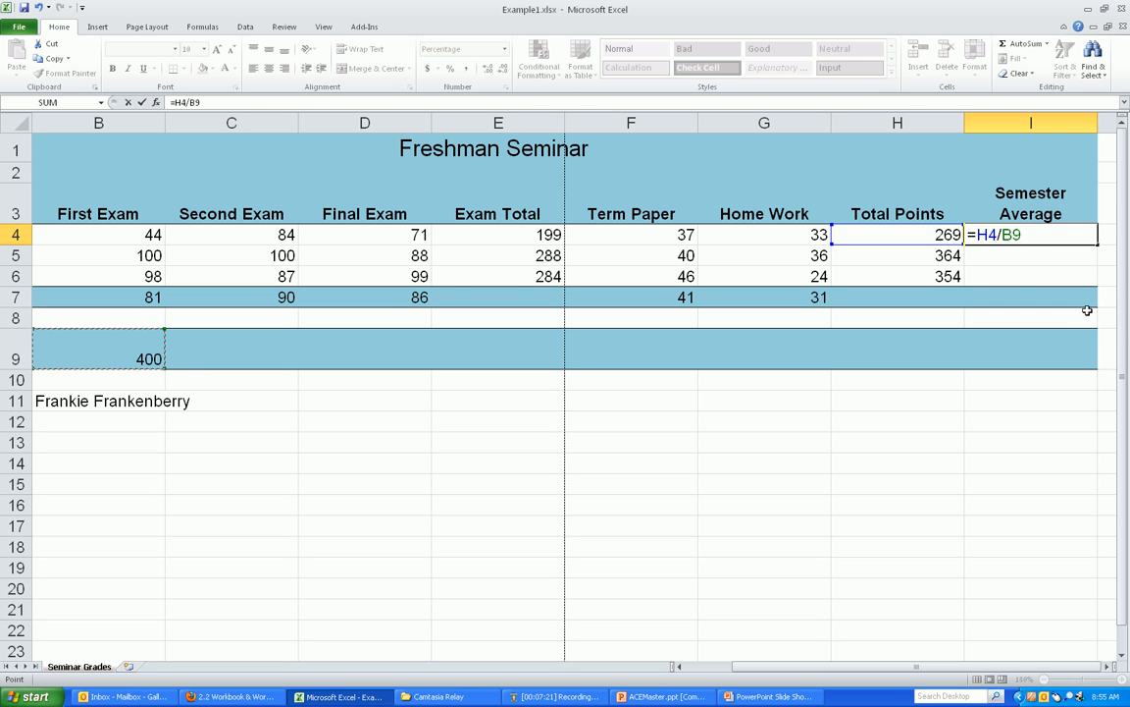
{"action": "key", "text": "Return"}
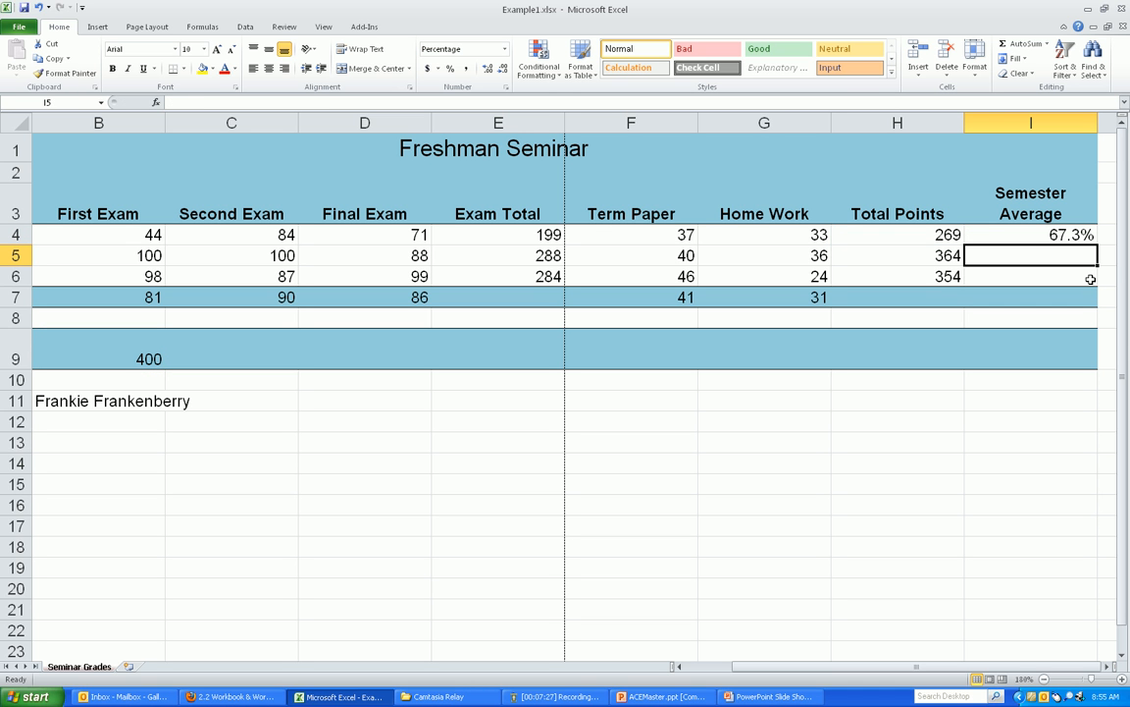
Fill the Semester Average formula =H4/B9 from I4 down to I5 and I6
{"action": "key", "text": "Up"}
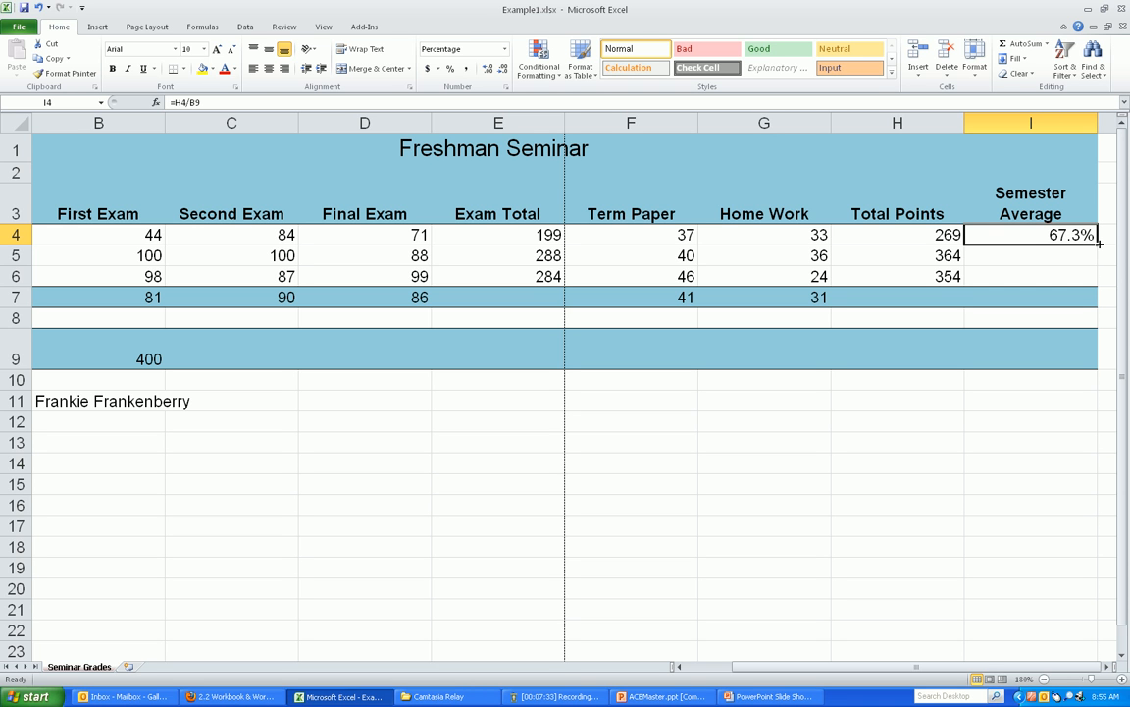
{"action": "left_click_drag", "start_coordinate": [1100, 243], "coordinate": [1098, 278]}
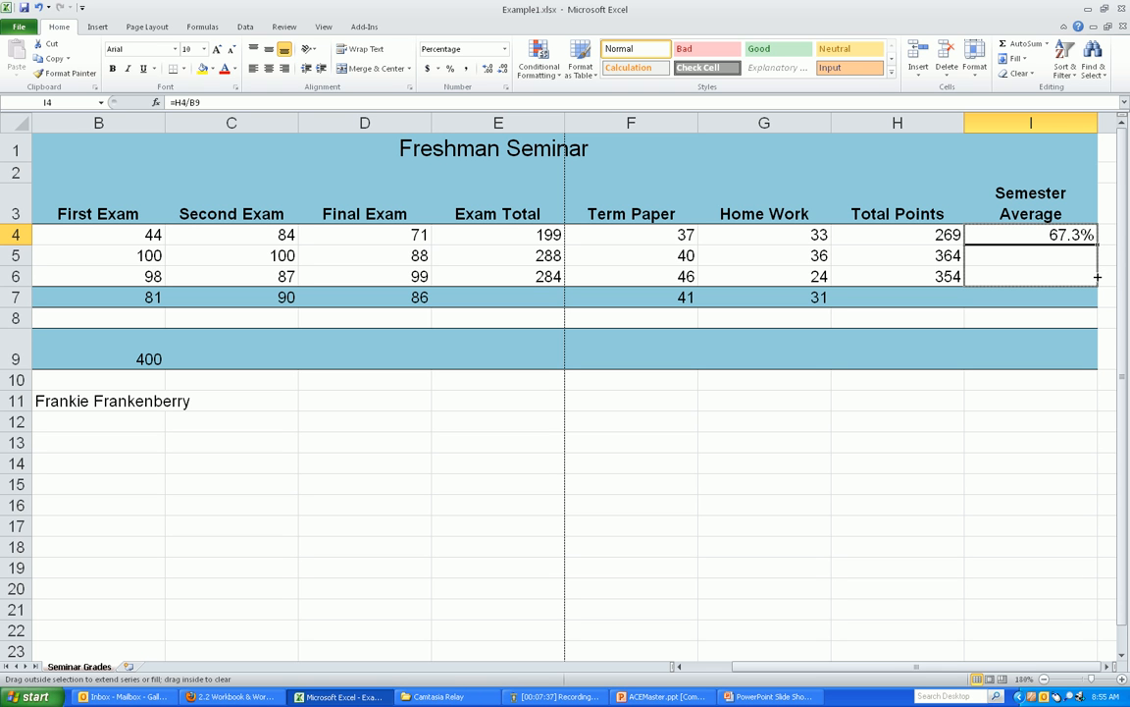
{"action": "left_click_drag", "start_coordinate": [1098, 278], "coordinate": [1098, 280]}
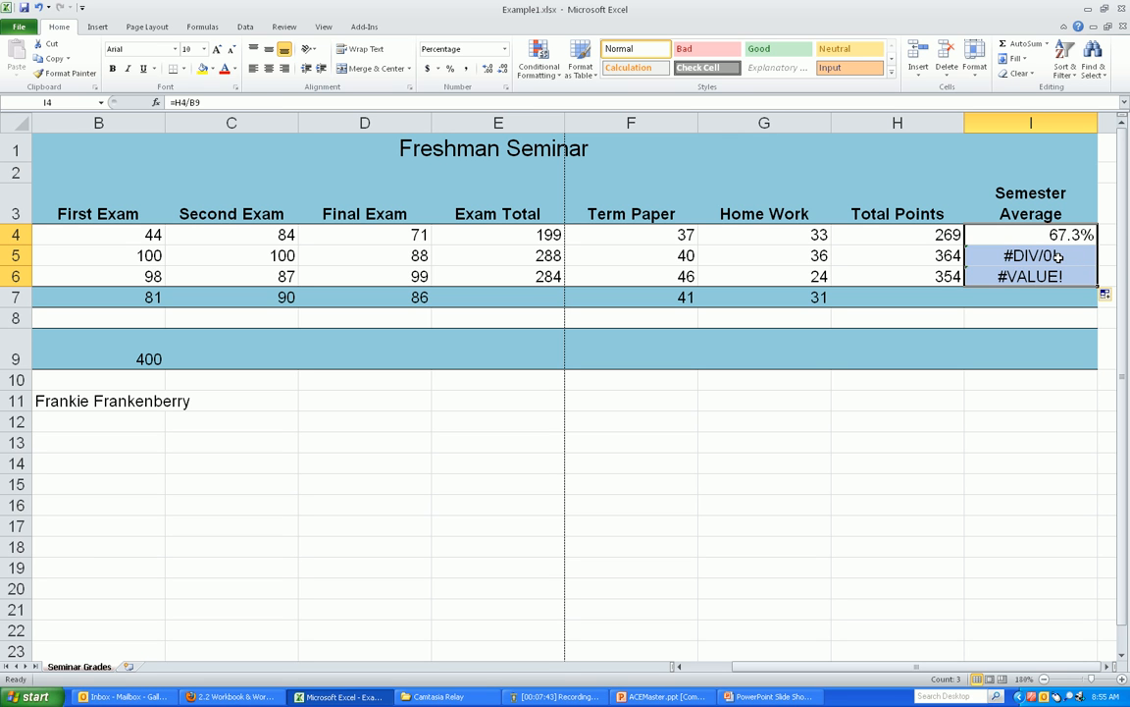
Examine which cells the Semester Average formulas in I4, I5 and I6 refer to
{"action": "left_click", "coordinate": [1059, 256]}
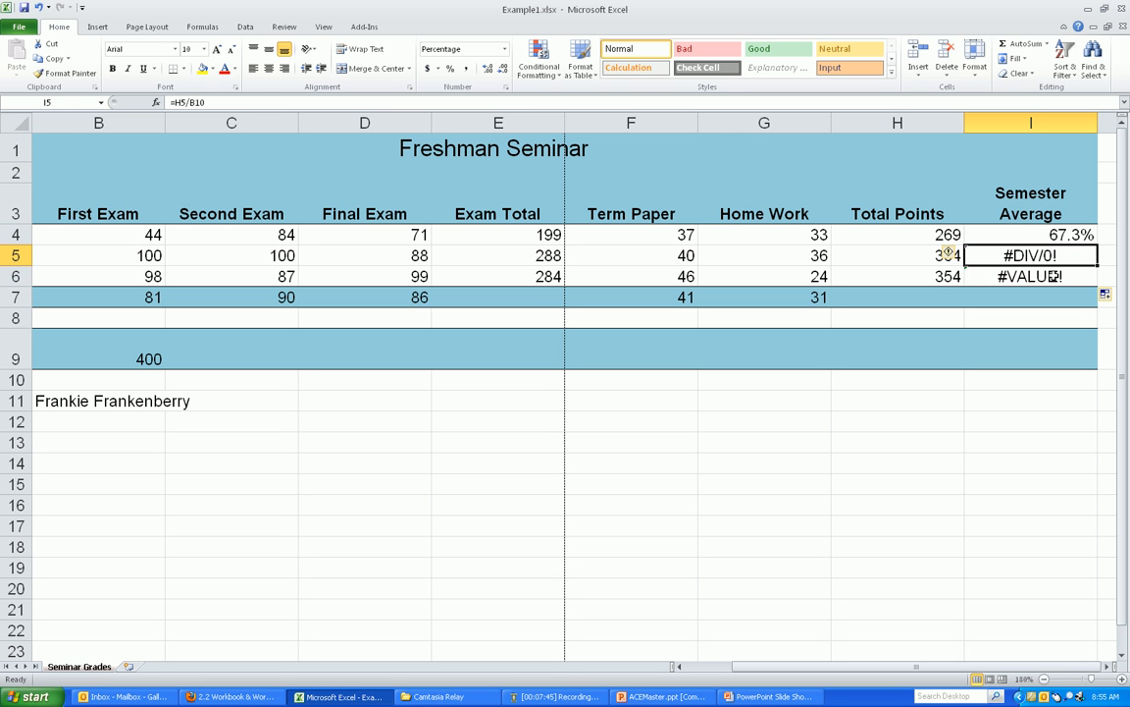
{"action": "left_click", "coordinate": [1053, 276]}
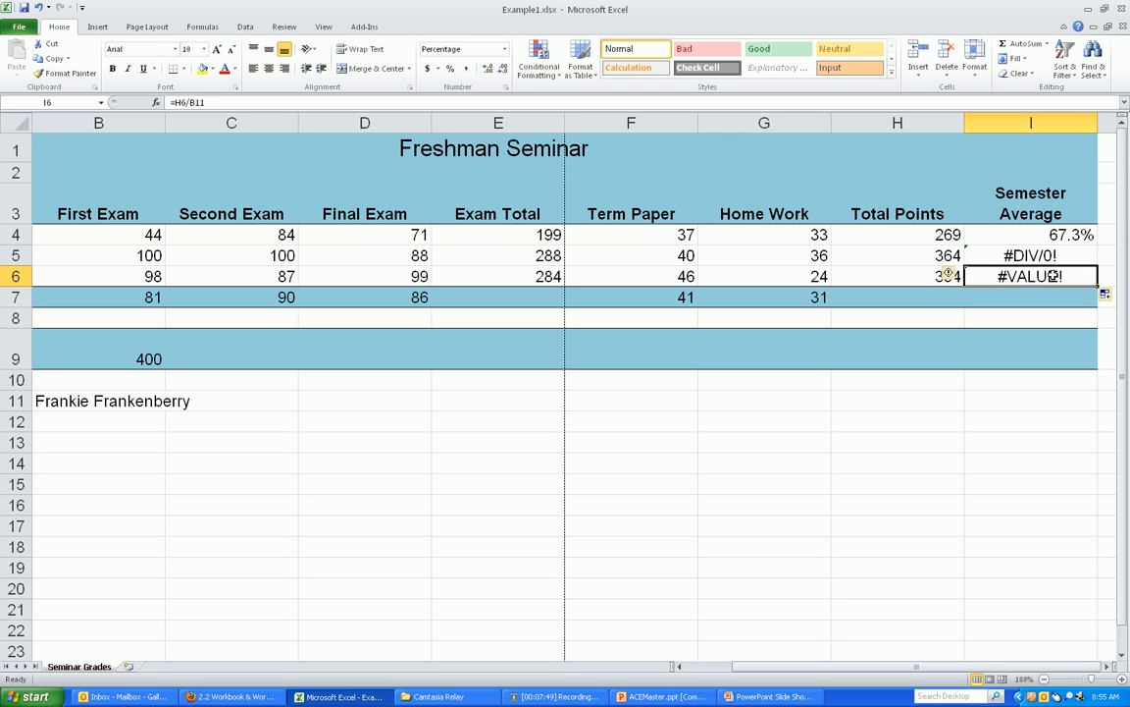
{"action": "left_click", "coordinate": [1053, 257]}
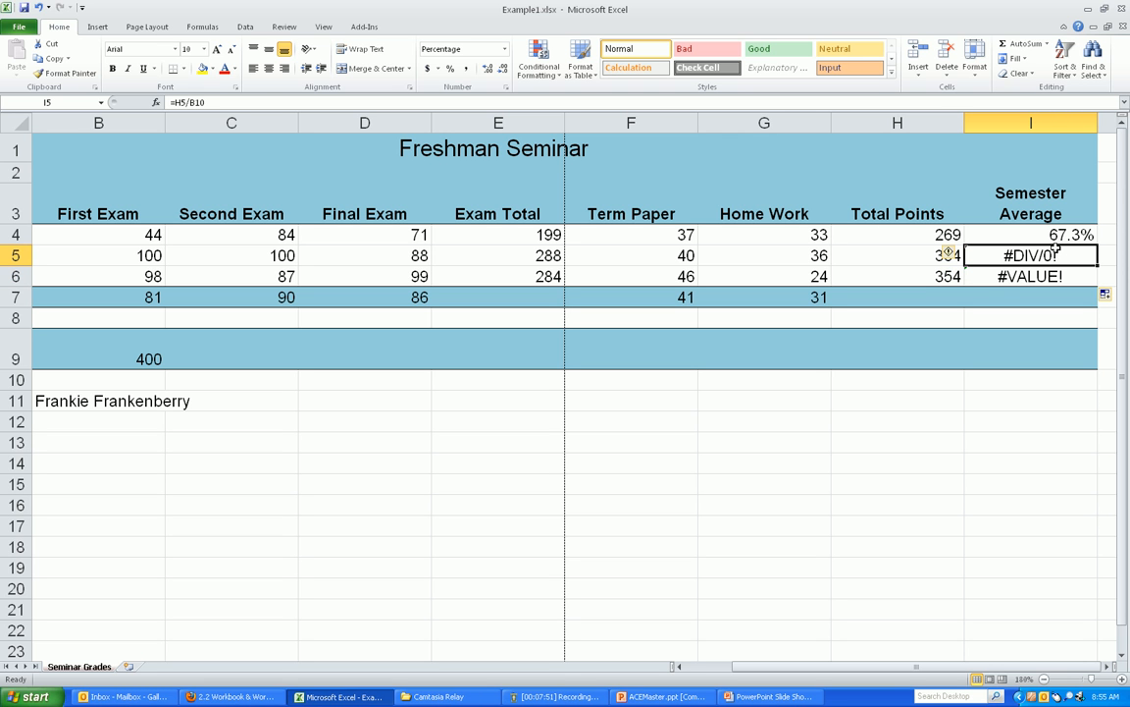
{"action": "left_click", "coordinate": [1022, 239]}
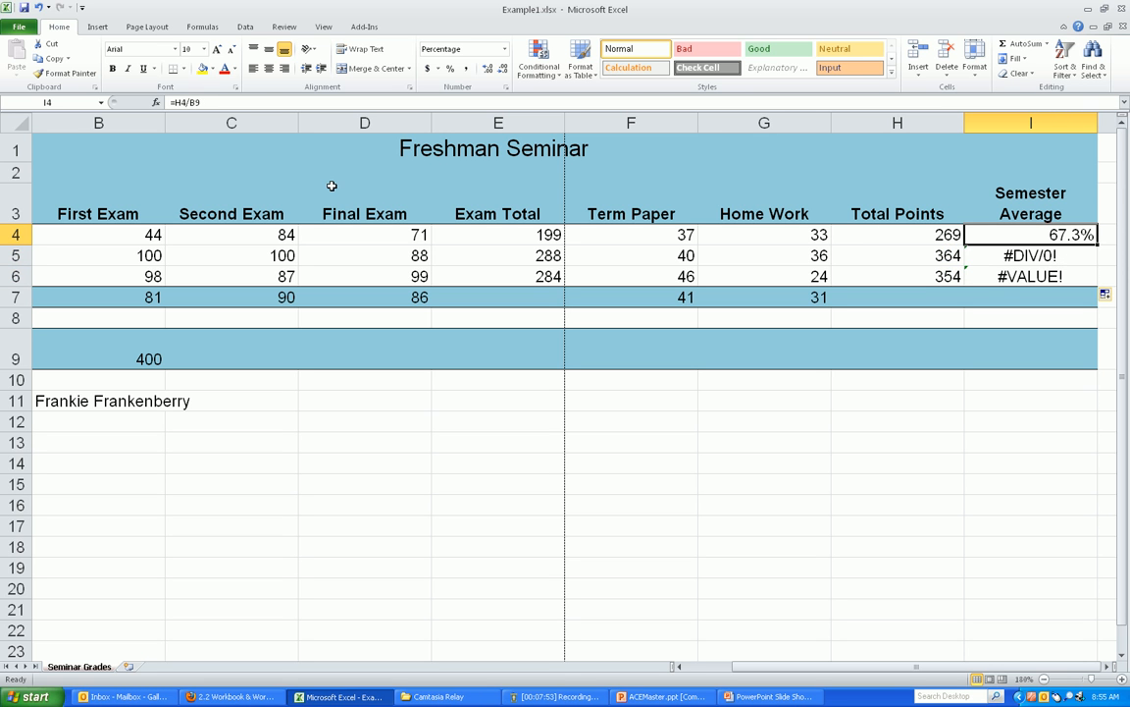
{"action": "key", "text": "F2"}
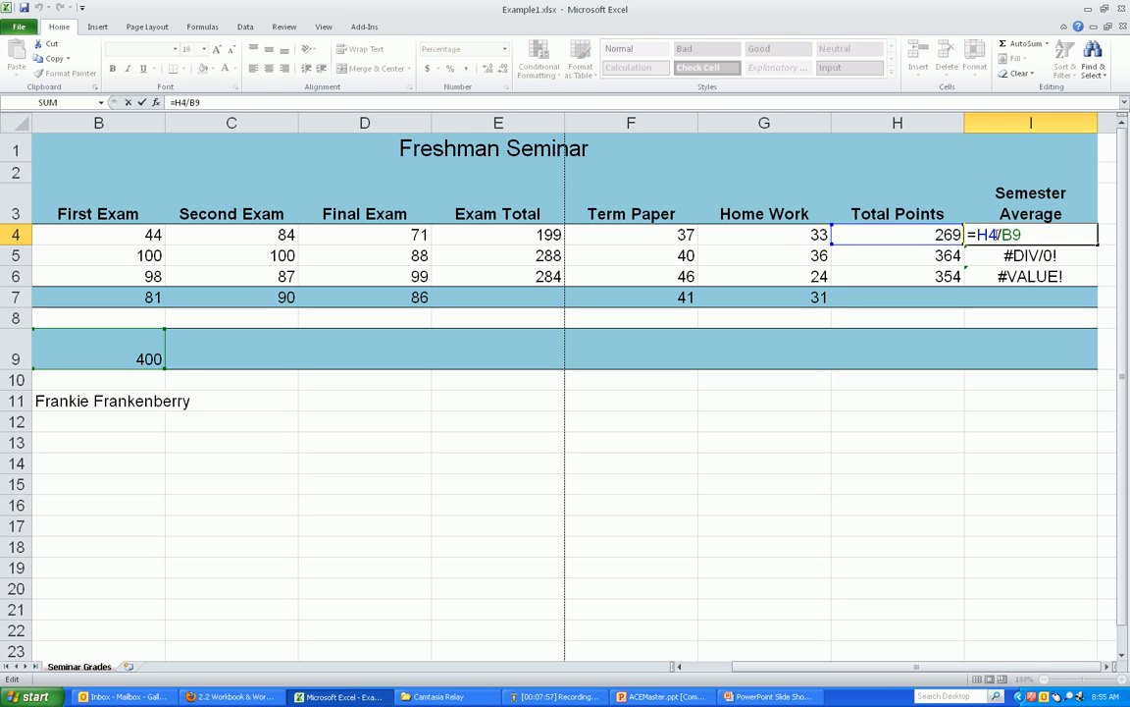
{"action": "key", "text": "ctrl+Return"}
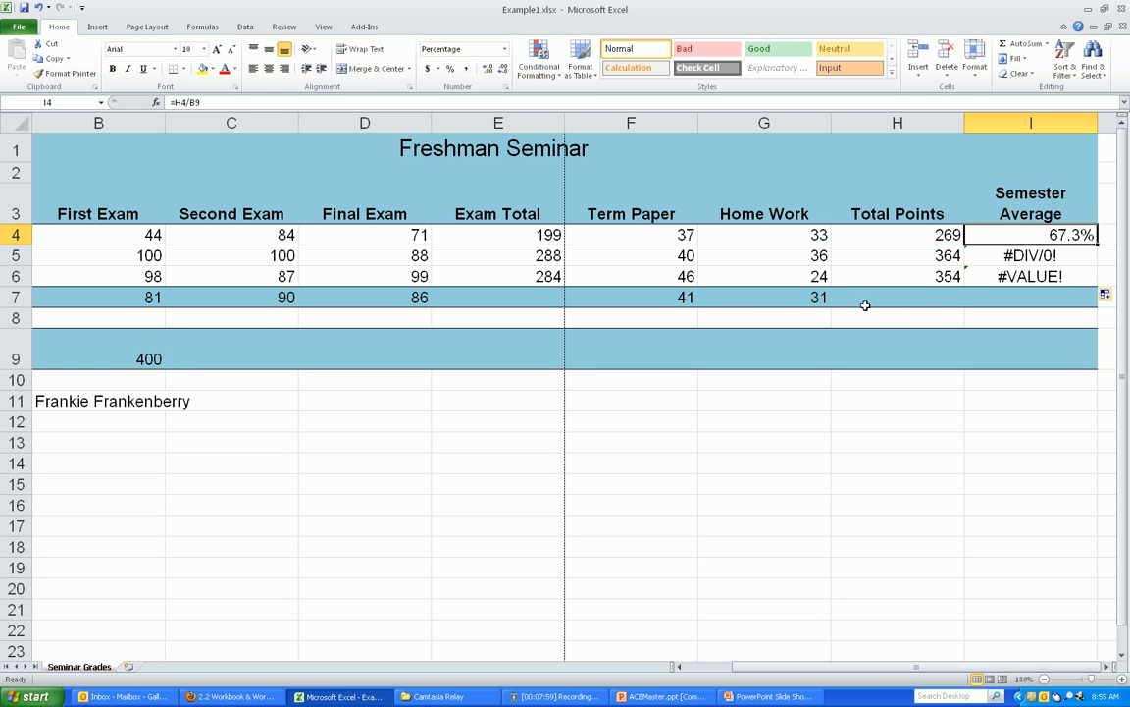
{"action": "left_click", "coordinate": [1020, 254]}
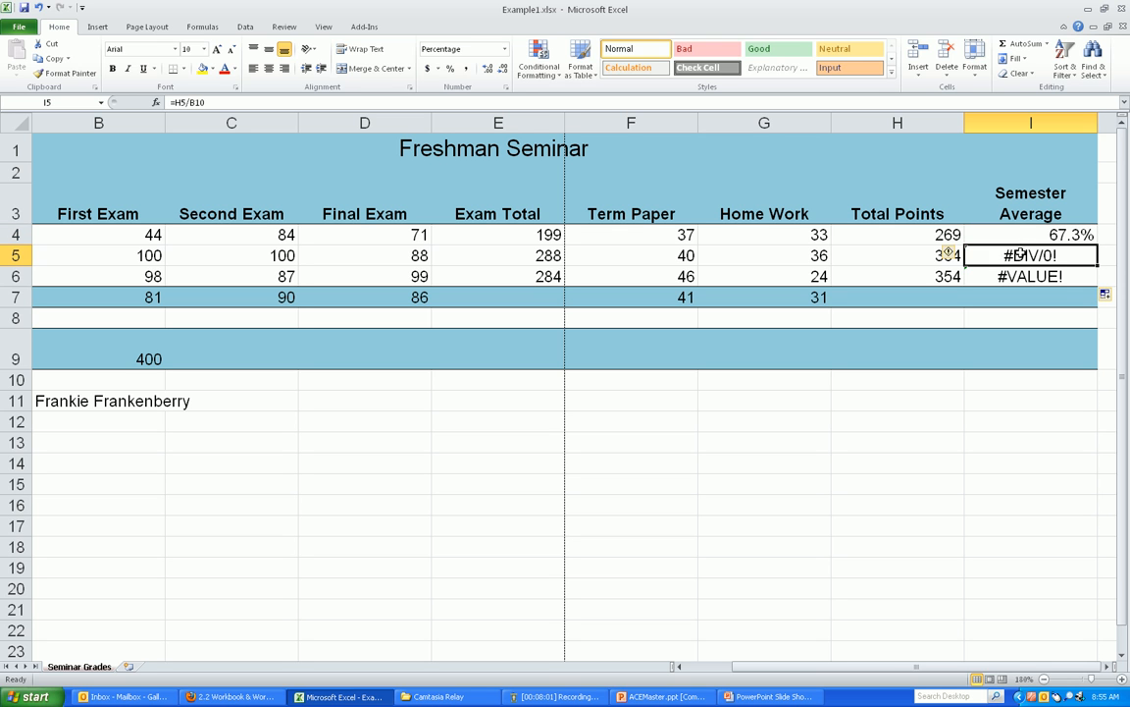
{"action": "double_click", "coordinate": [1020, 255]}
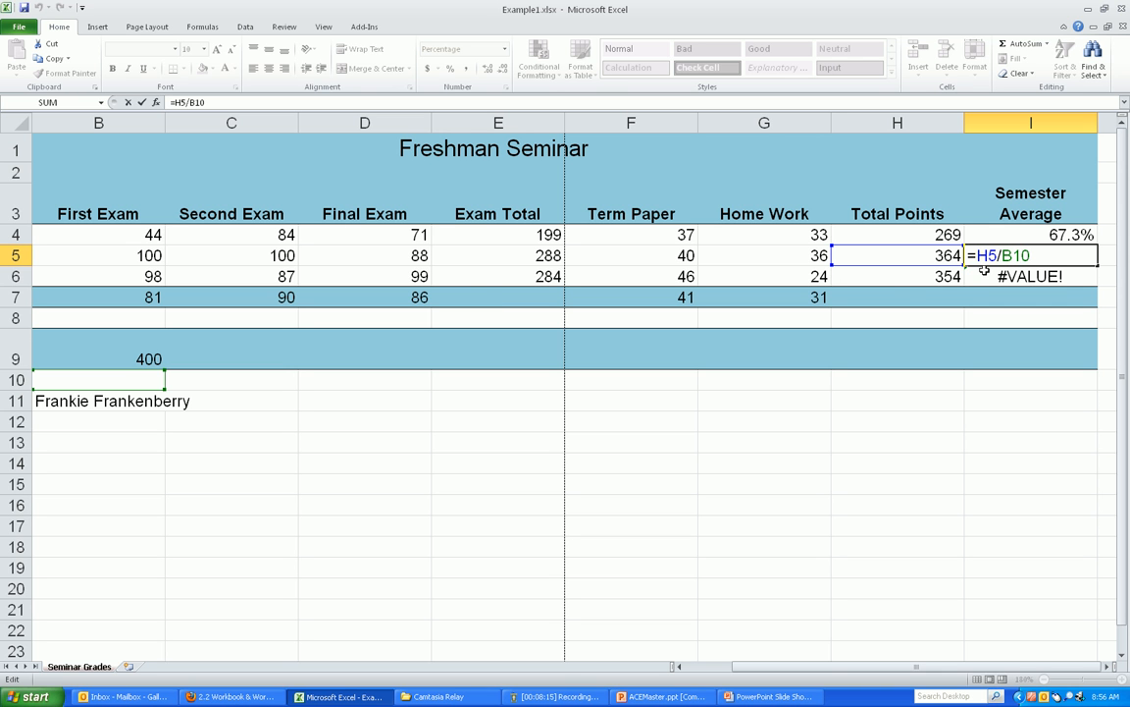
{"action": "key", "text": "ctrl+Return"}
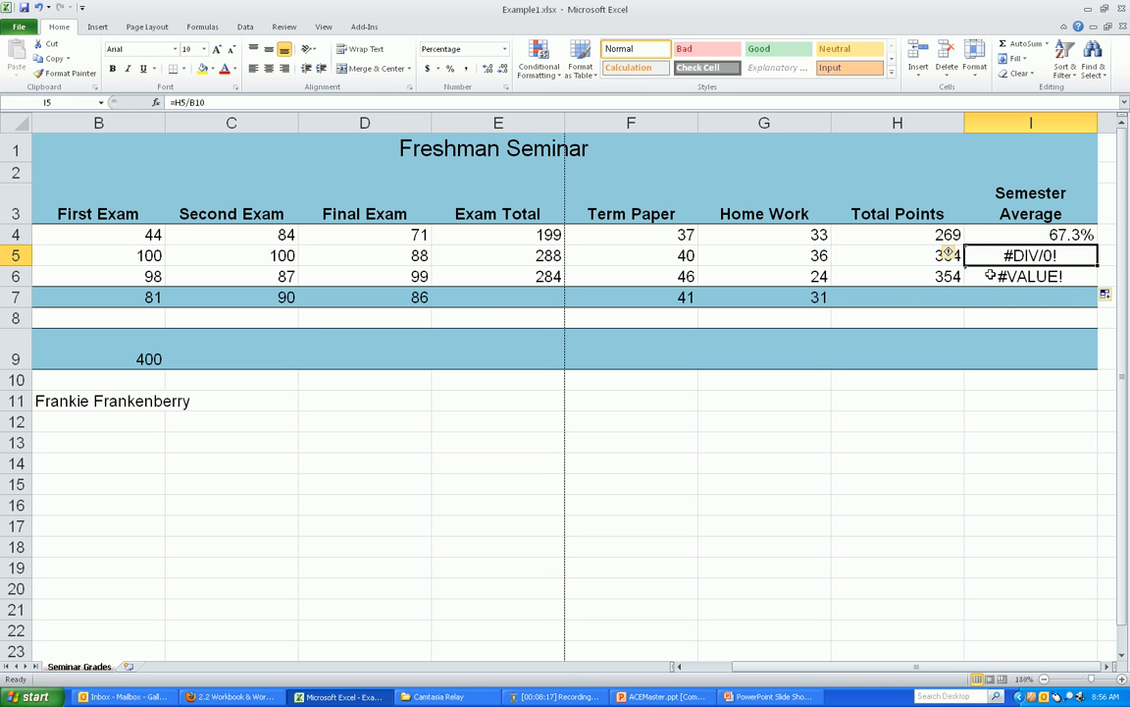
{"action": "left_click", "coordinate": [990, 276]}
{"action": "double_click", "coordinate": [990, 276]}
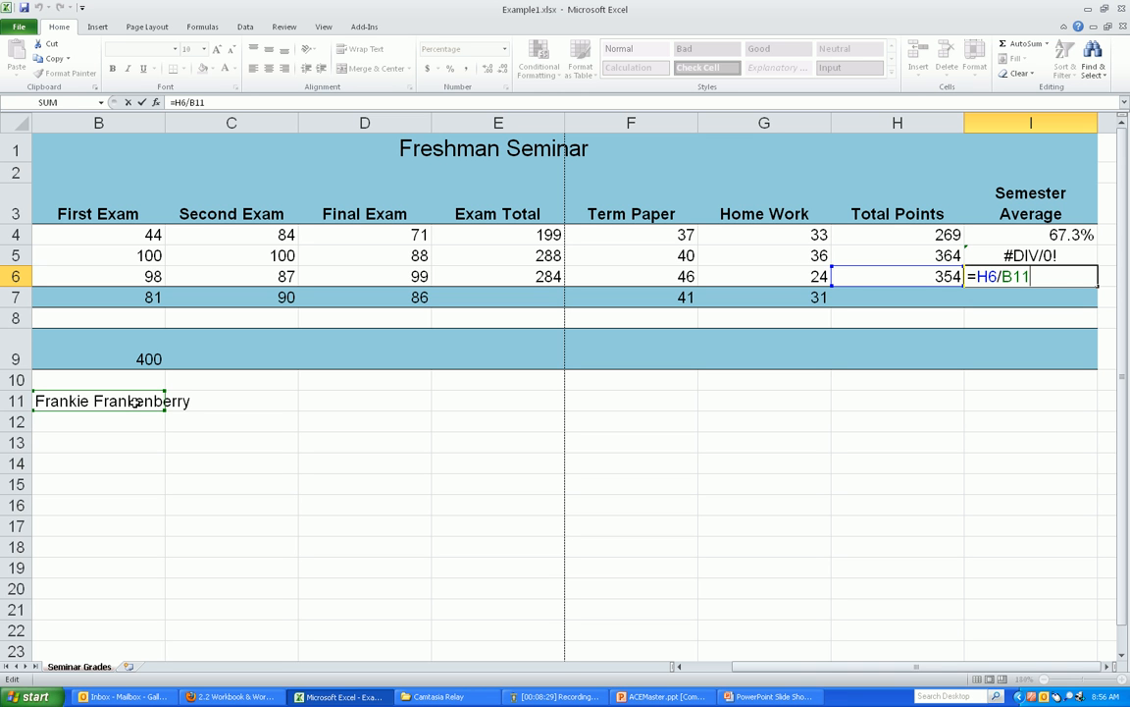
{"action": "key", "text": "ctrl+Return"}
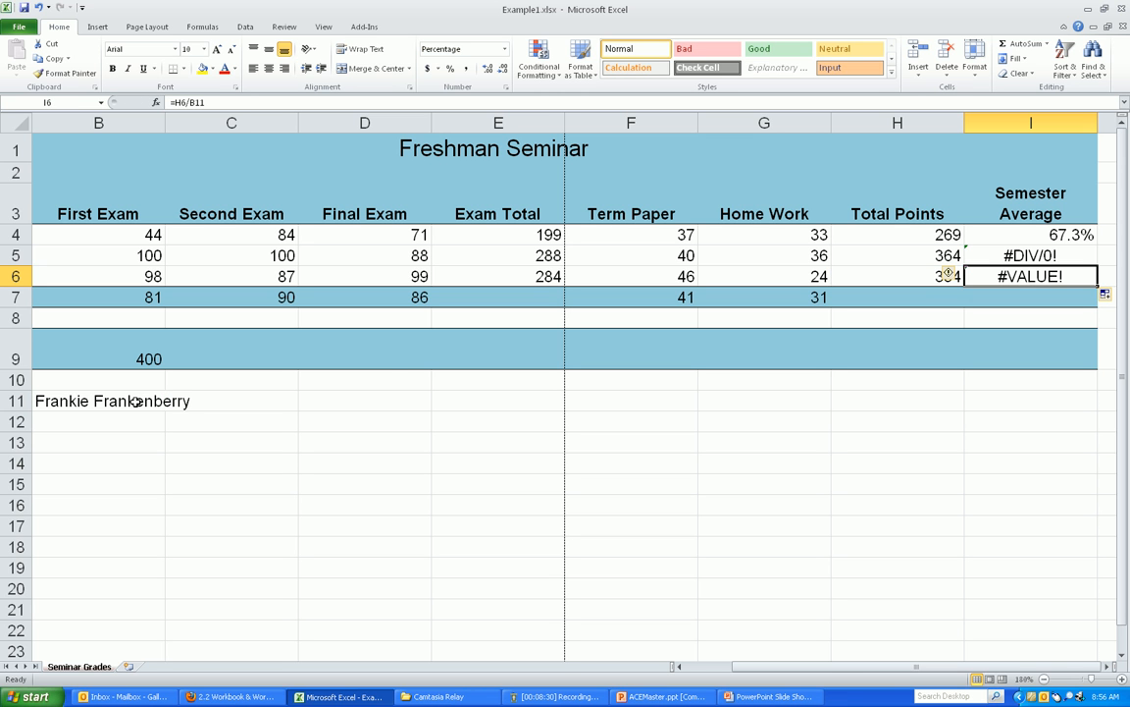
Make the maximum points reference in the I4 formula absolute so that it reads =H4/$B$9
{"action": "left_click", "coordinate": [1020, 237]}
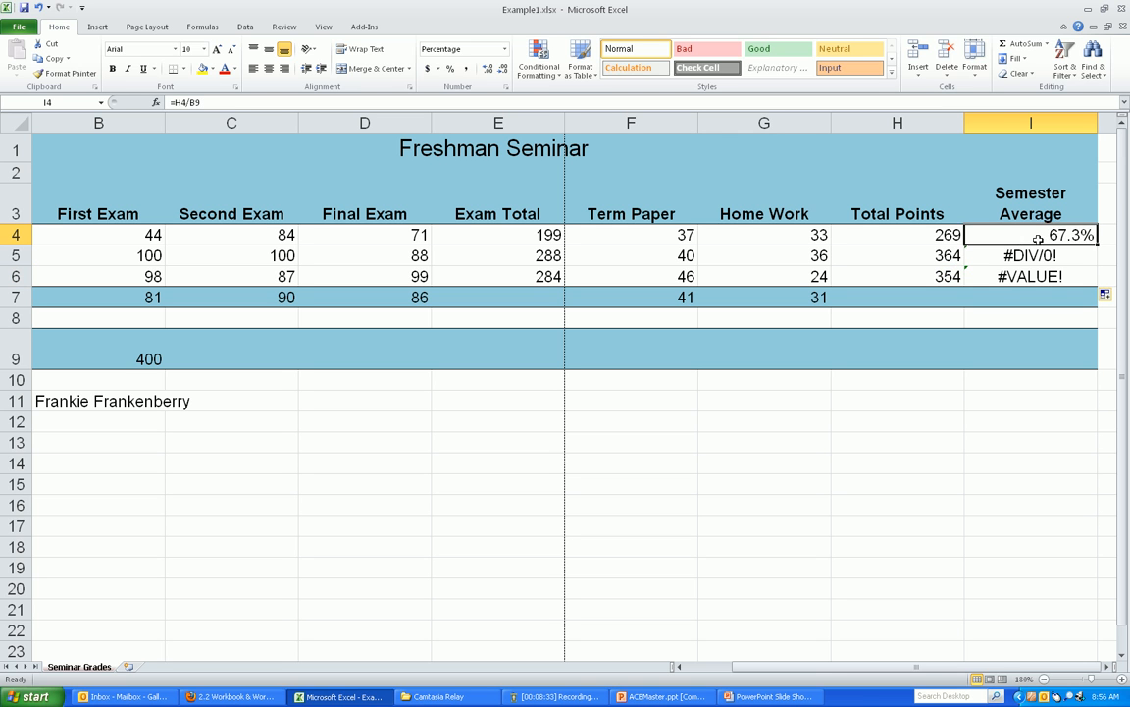
{"action": "double_click", "coordinate": [1037, 240]}
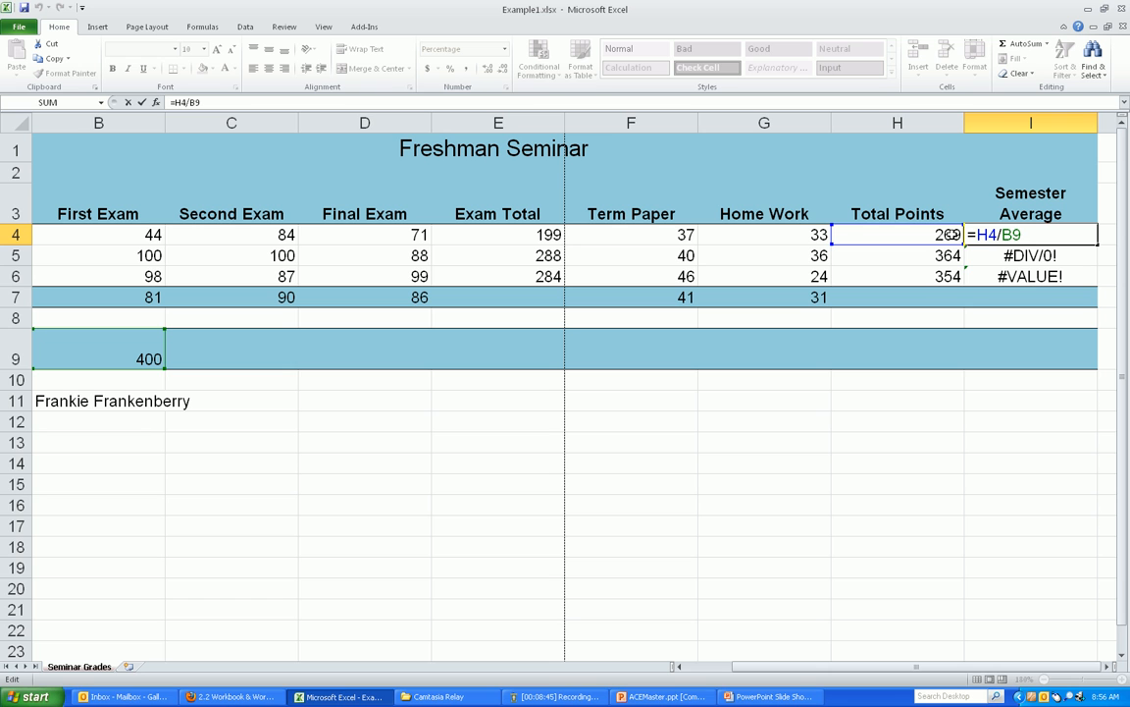
{"action": "key", "text": "Left"}
{"action": "key", "text": "Left"}
{"action": "type", "text": "$B$"}
{"action": "key", "text": "Return"}
{"action": "key", "text": "Up"}
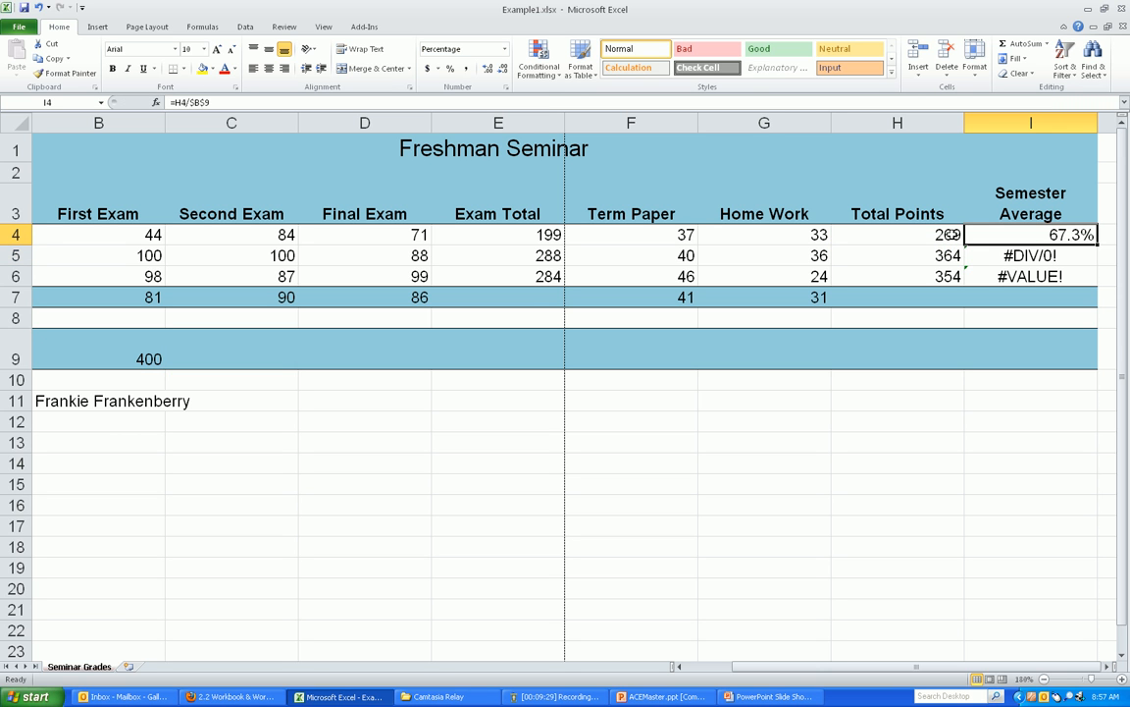
{"action": "key", "text": "F2"}
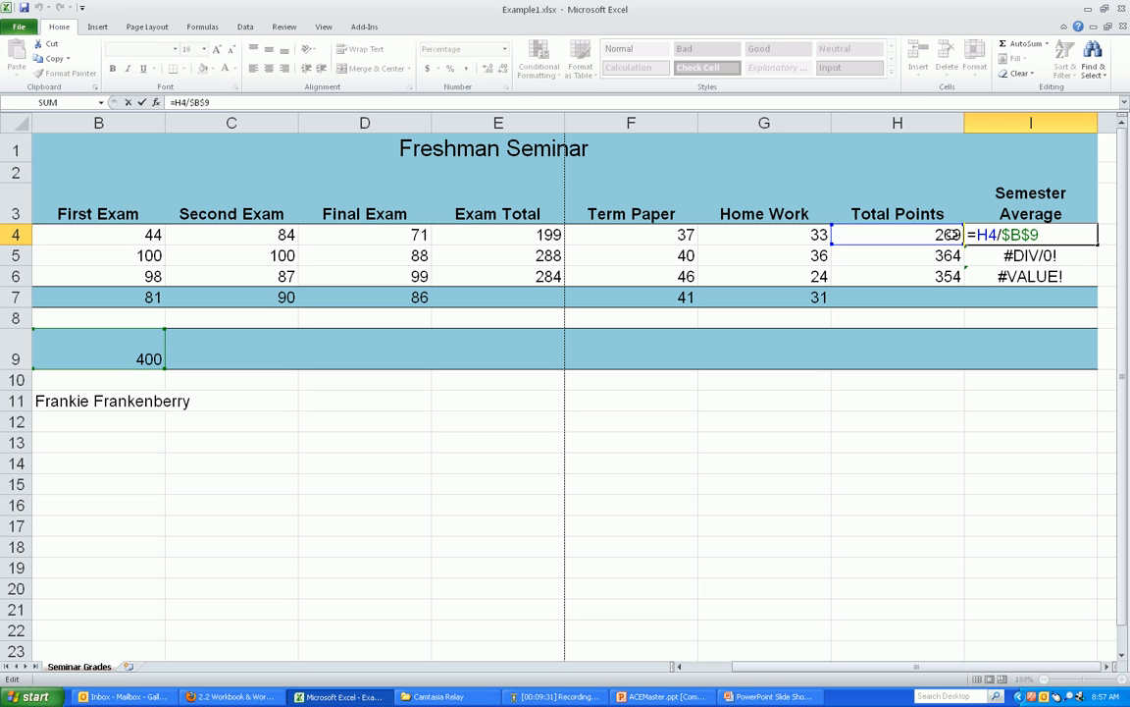
{"action": "key", "text": "Escape"}
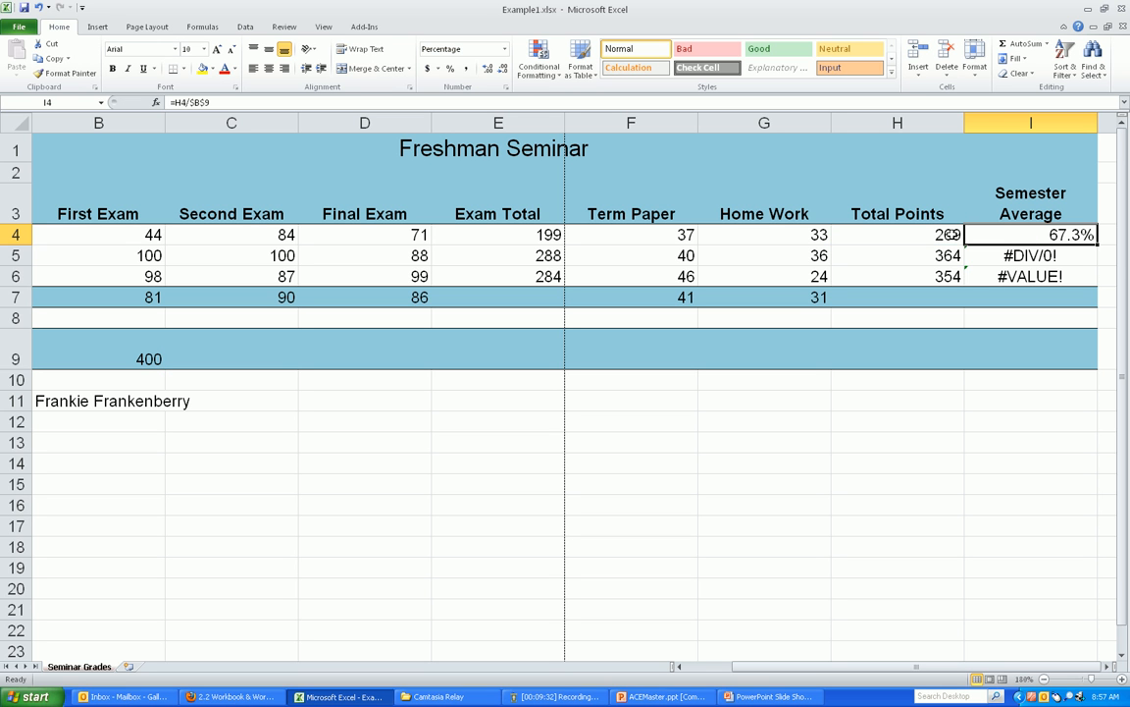
Fill the absolute-reference formula from I4 down to I5 and I6, and check the cell references in I5
{"action": "left_click_drag", "start_coordinate": [1098, 245], "coordinate": [1102, 283]}
{"action": "left_click", "coordinate": [1079, 256]}
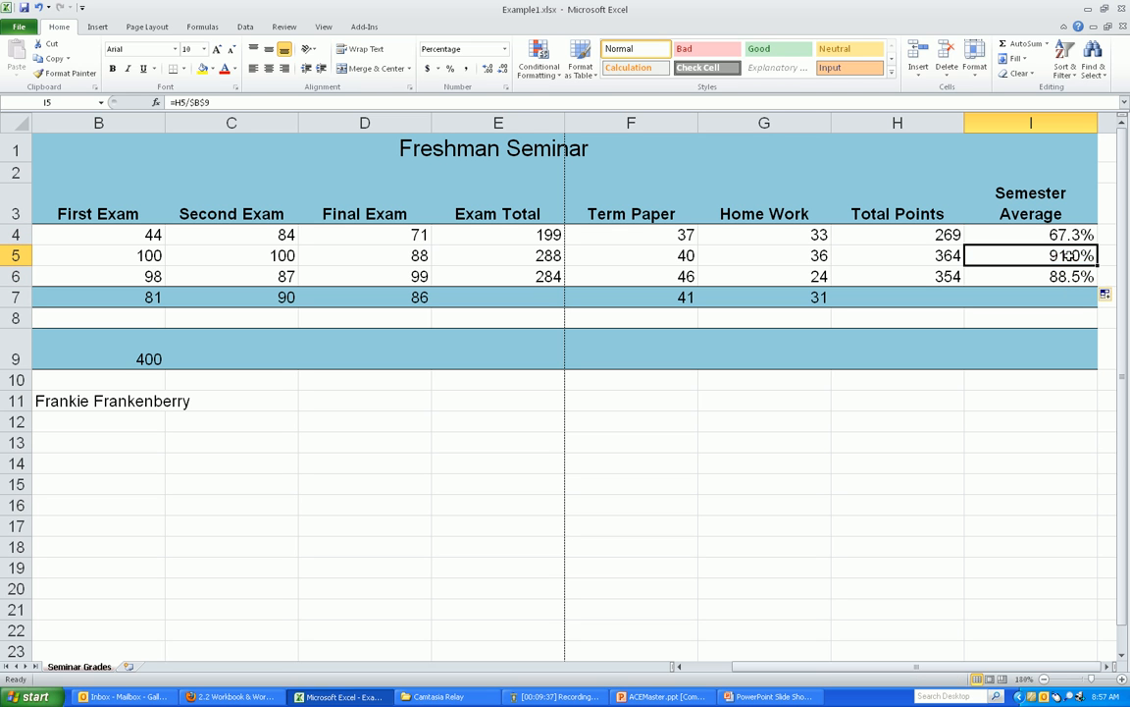
{"action": "double_click", "coordinate": [1072, 255]}
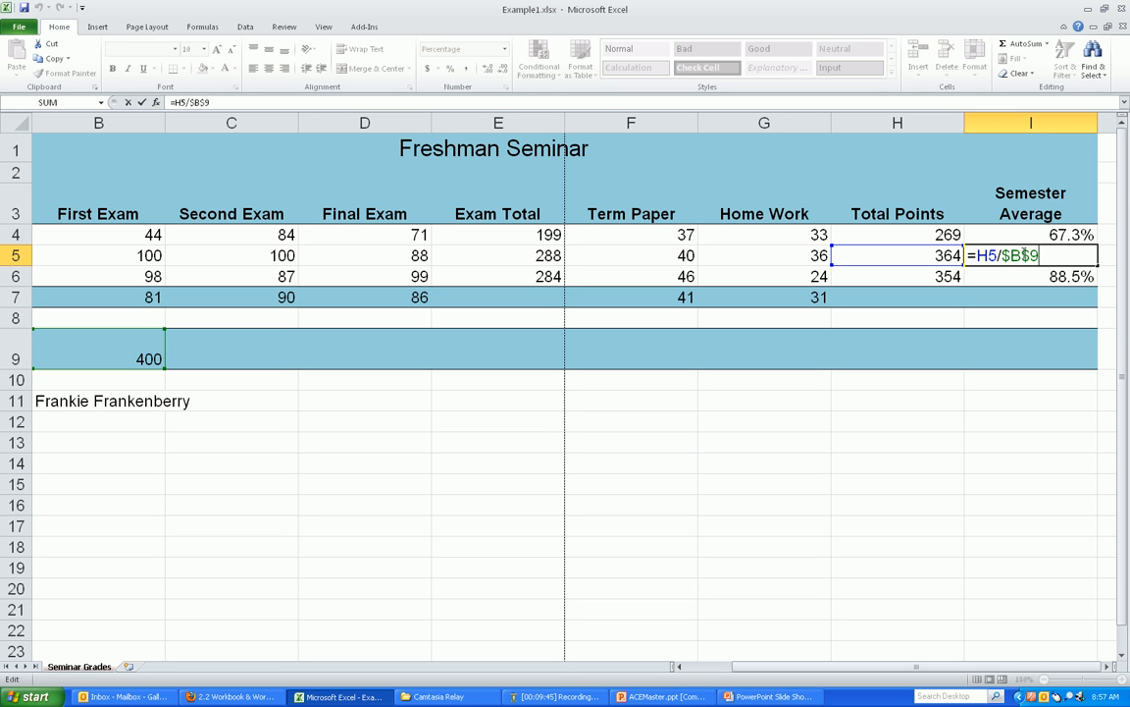
{"action": "key", "text": "Return"}
{"action": "left_click", "coordinate": [1043, 254]}
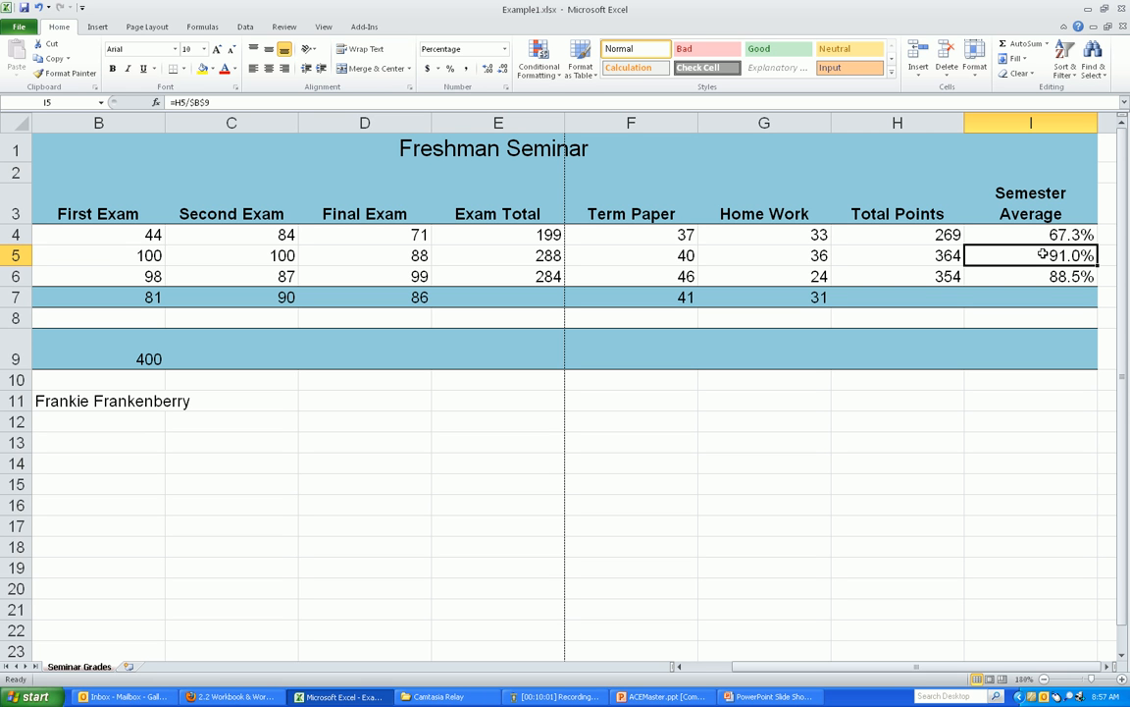
{"action": "key", "text": "Home"}
{"action": "key", "text": "Up"}
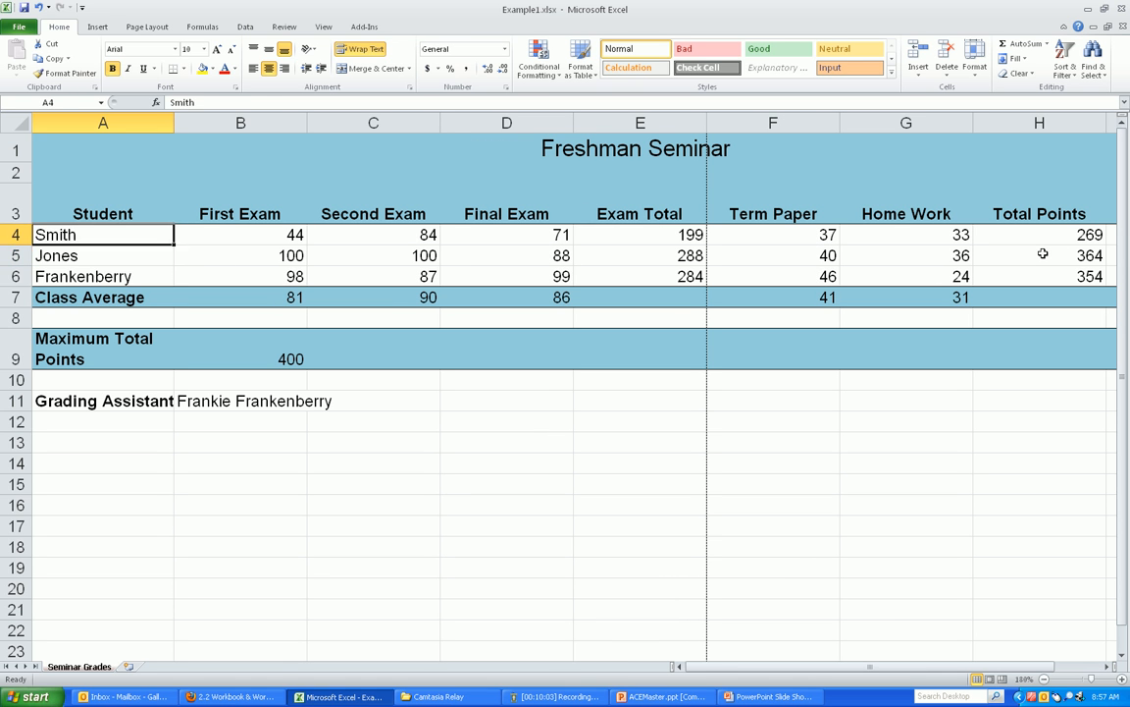
{"action": "key", "text": "Down"}
{"action": "key", "text": "Down"}
{"action": "key", "text": "Down"}
{"action": "key", "text": "Down"}
{"action": "key", "text": "Down"}
{"action": "key", "text": "Up"}
{"action": "key", "text": "Up"}
{"action": "key", "text": "Up"}
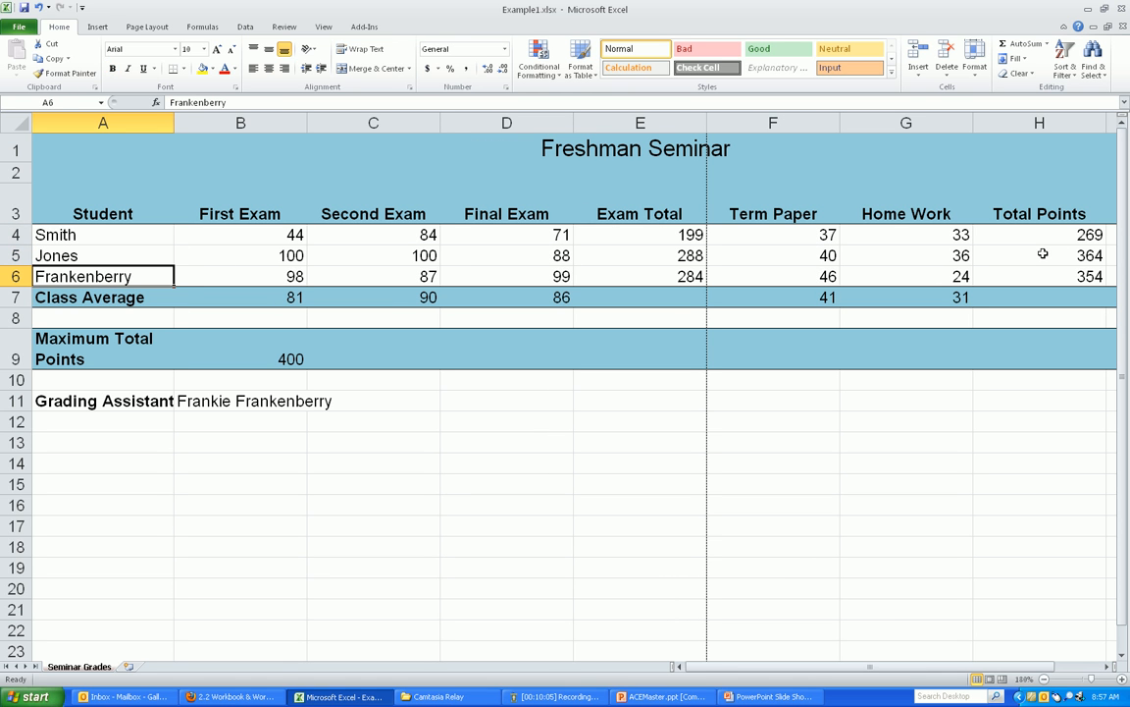
{"action": "key", "text": "Down"}
{"action": "key", "text": "Down"}
{"action": "key", "text": "Down"}
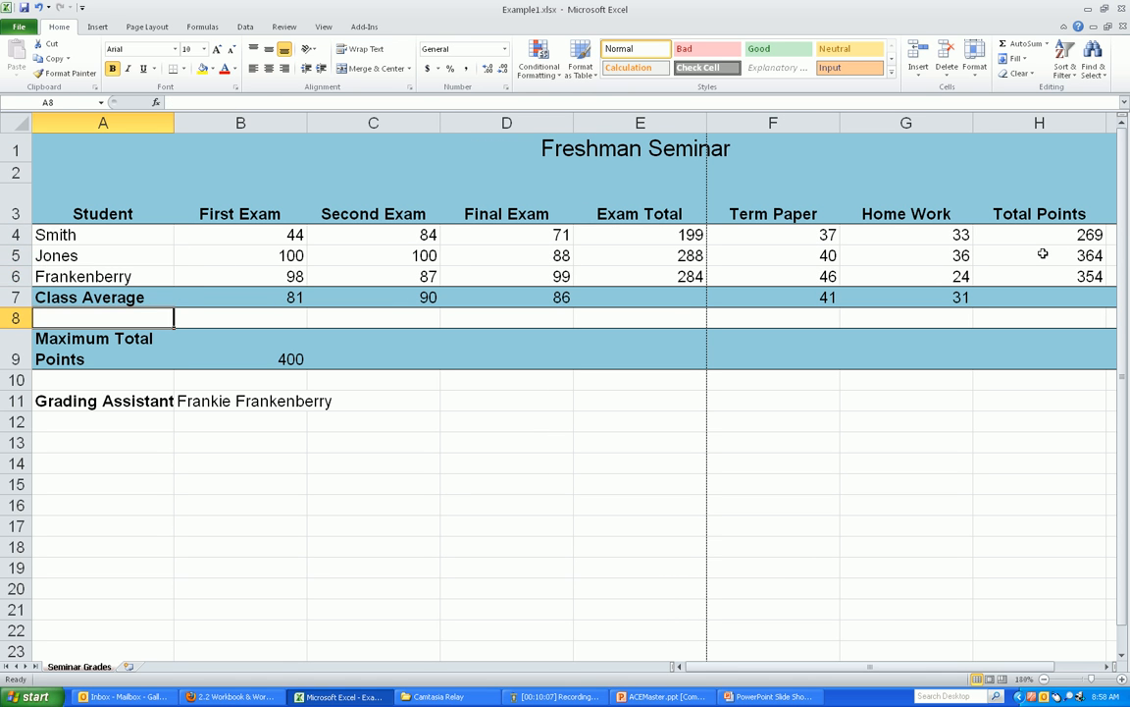
{"action": "key", "text": "Right"}
{"action": "key", "text": "Right"}
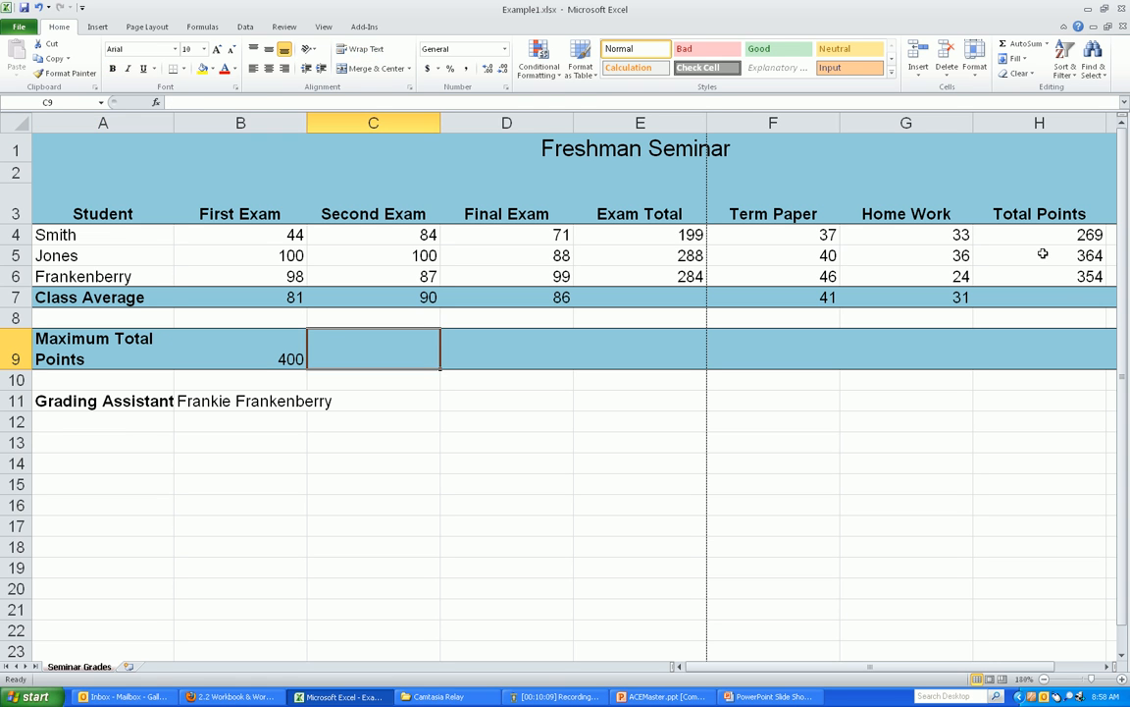
{"action": "key", "text": "Left"}
{"action": "key", "text": "Left"}
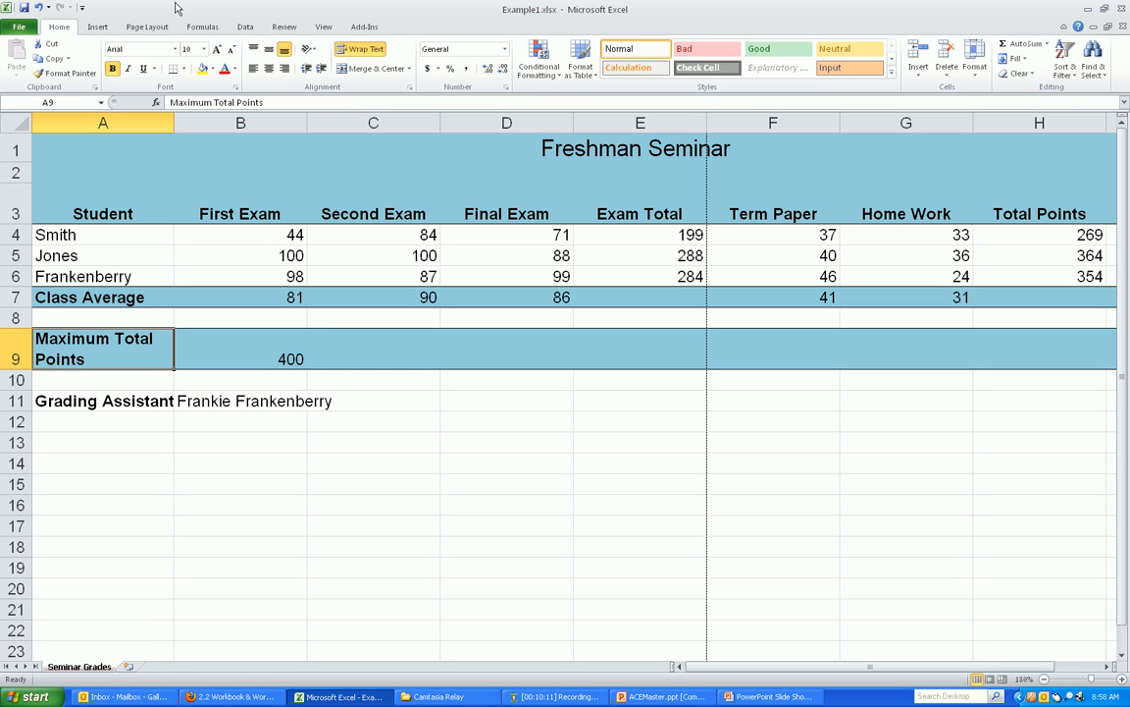
Open the print settings and preview of the Seminar Grades sheet
{"action": "left_click", "coordinate": [20, 27]}
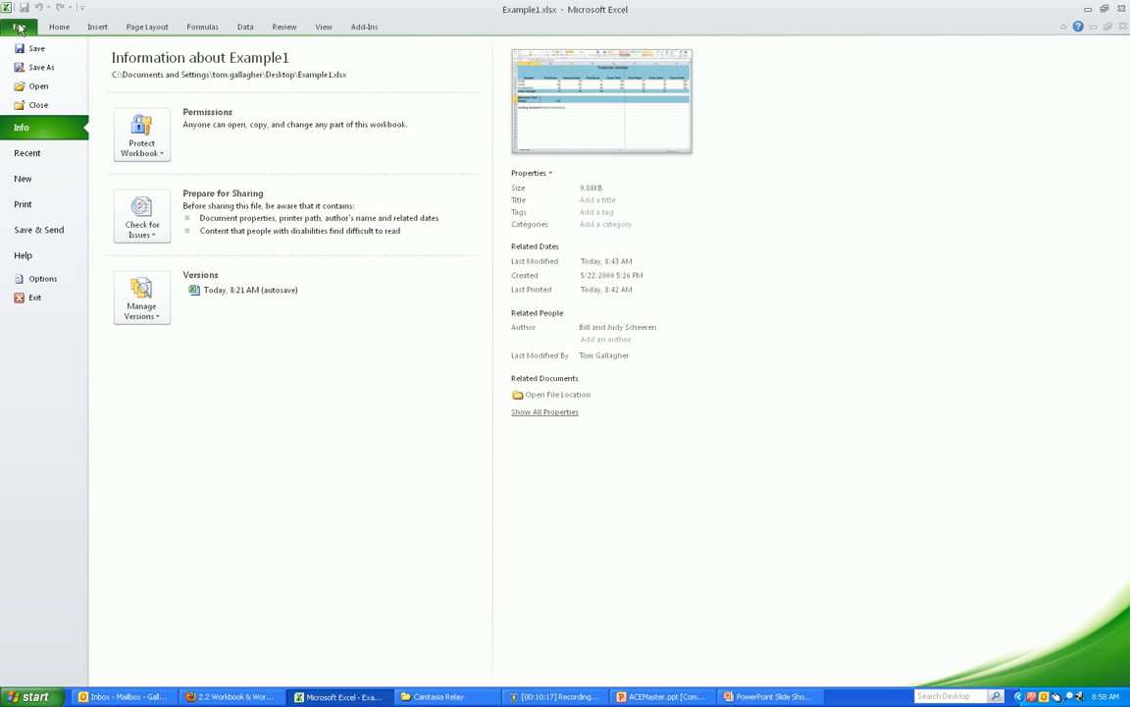
{"action": "left_click", "coordinate": [24, 206]}
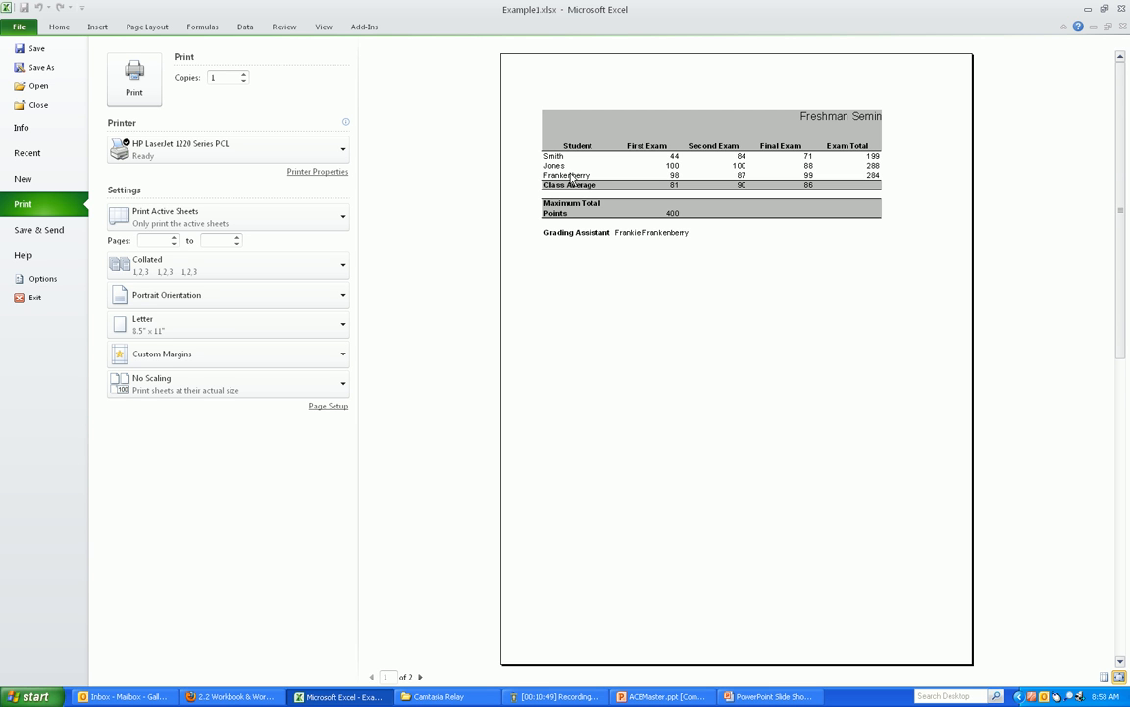
Look through both pages of the portrait print preview to see how the gradebook's columns are split
{"action": "left_click", "coordinate": [420, 676]}
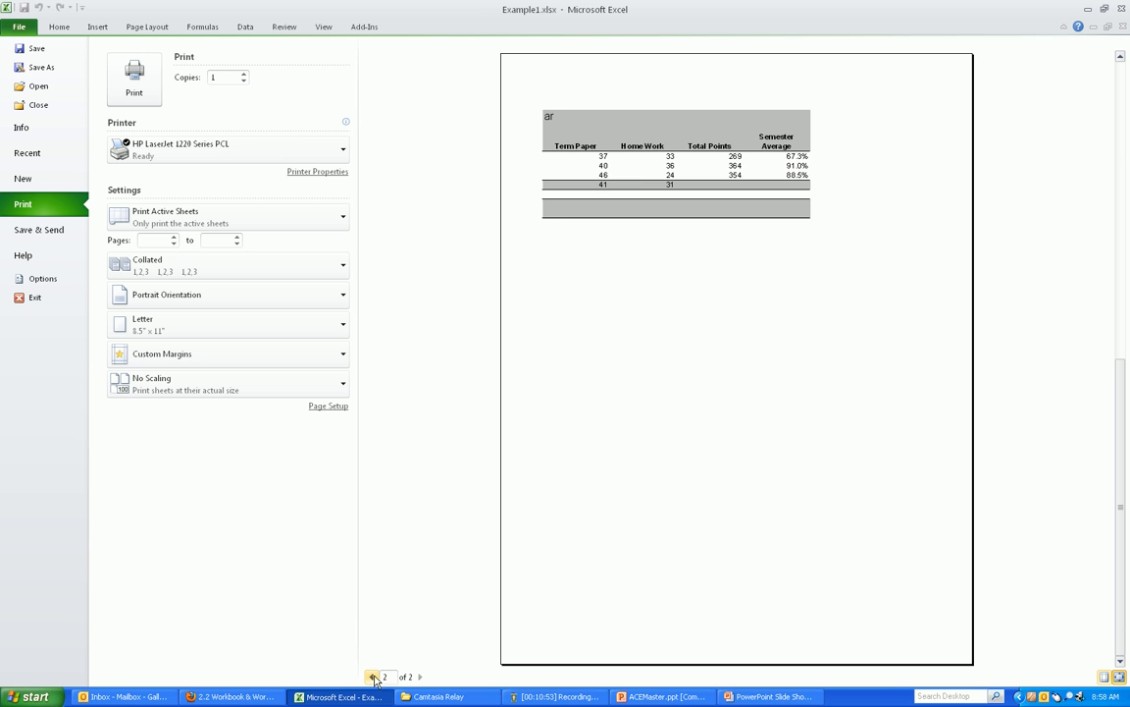
{"action": "left_click", "coordinate": [373, 676]}
{"action": "left_click", "coordinate": [420, 676]}
{"action": "left_click", "coordinate": [373, 677]}
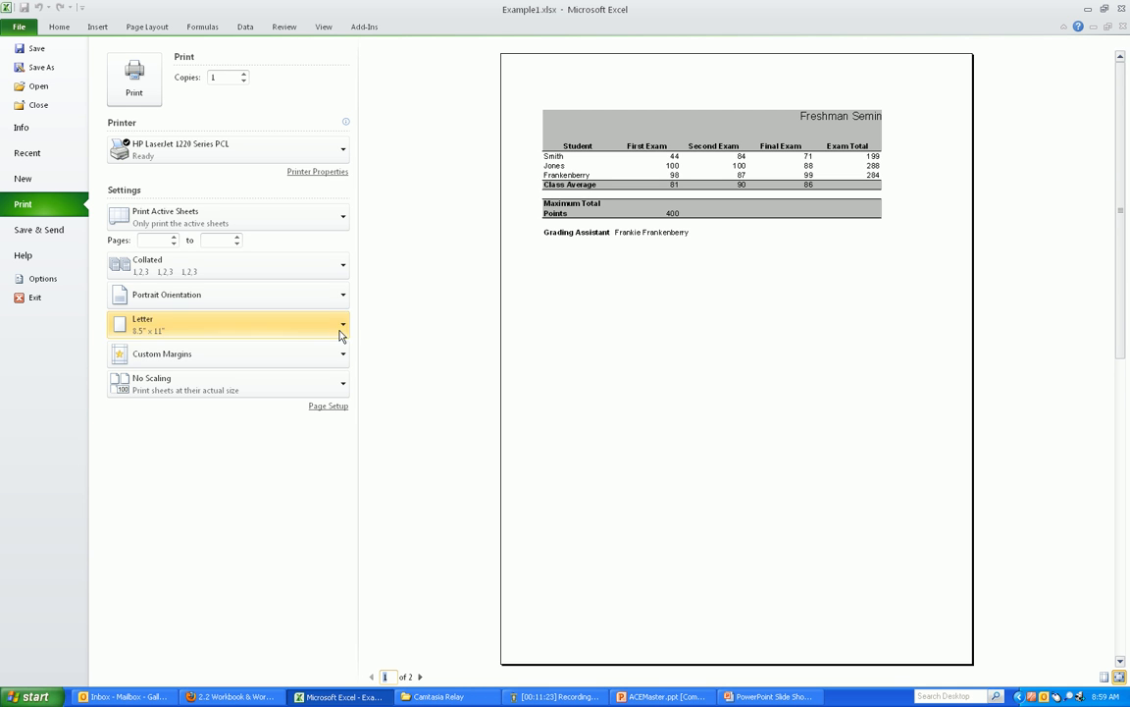
Change the page orientation to Landscape and check both pages of the print preview
{"action": "left_click", "coordinate": [342, 294]}
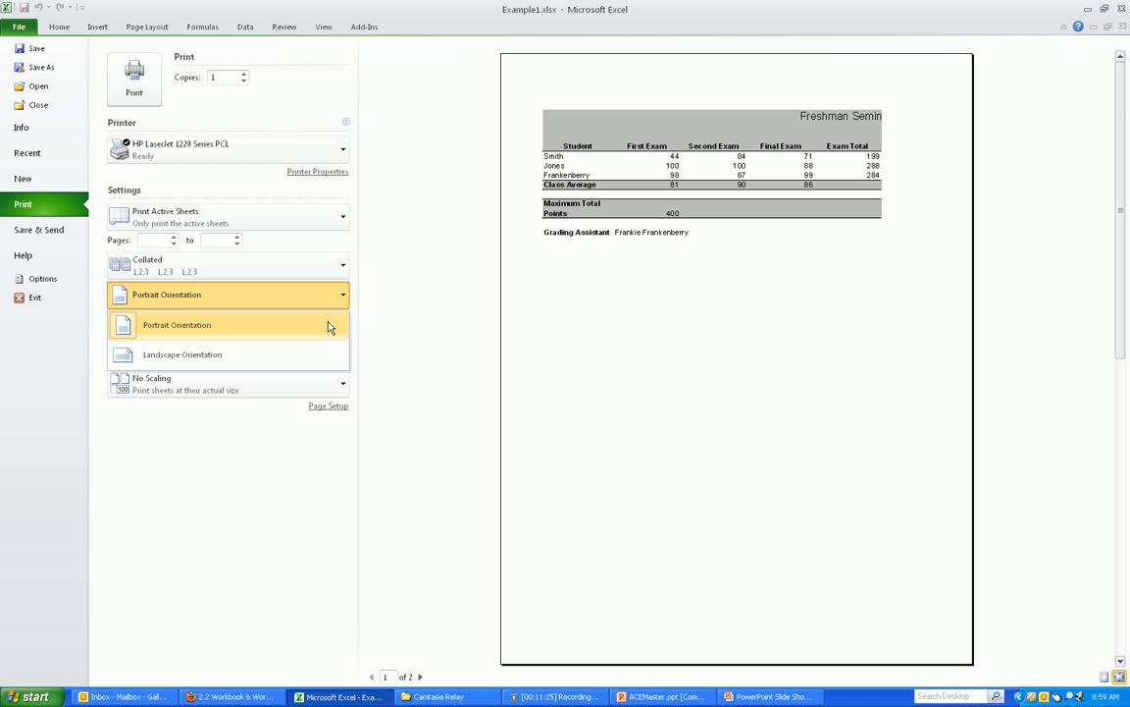
{"action": "left_click", "coordinate": [218, 359]}
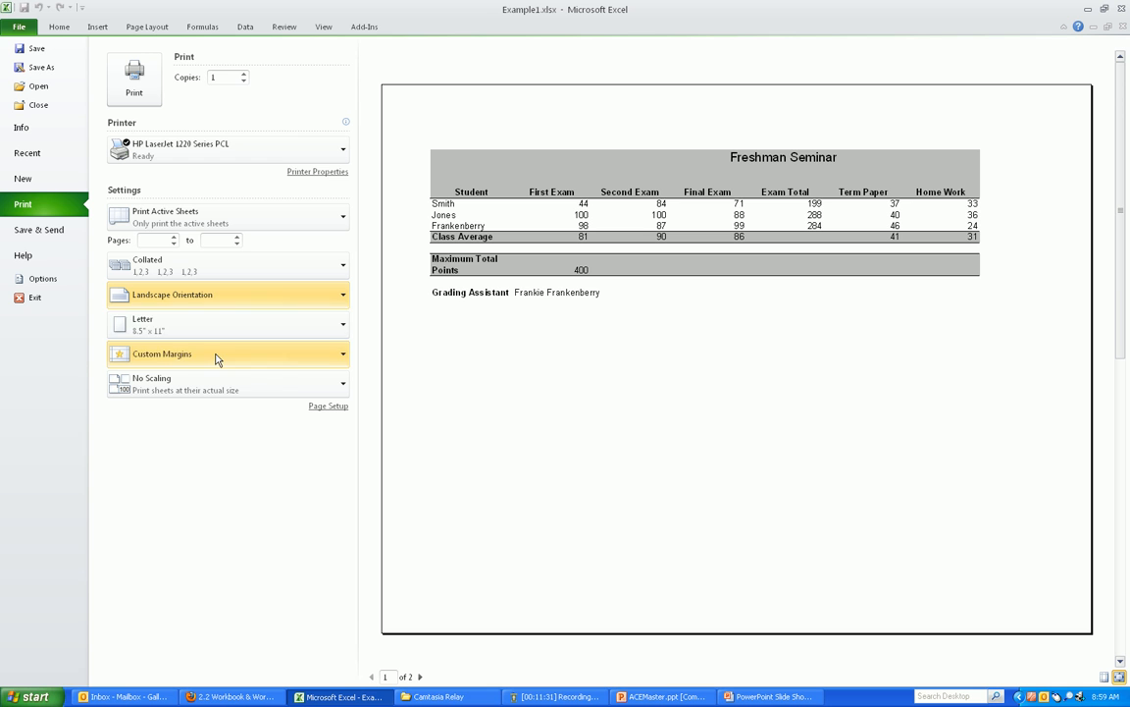
{"action": "left_click", "coordinate": [420, 677]}
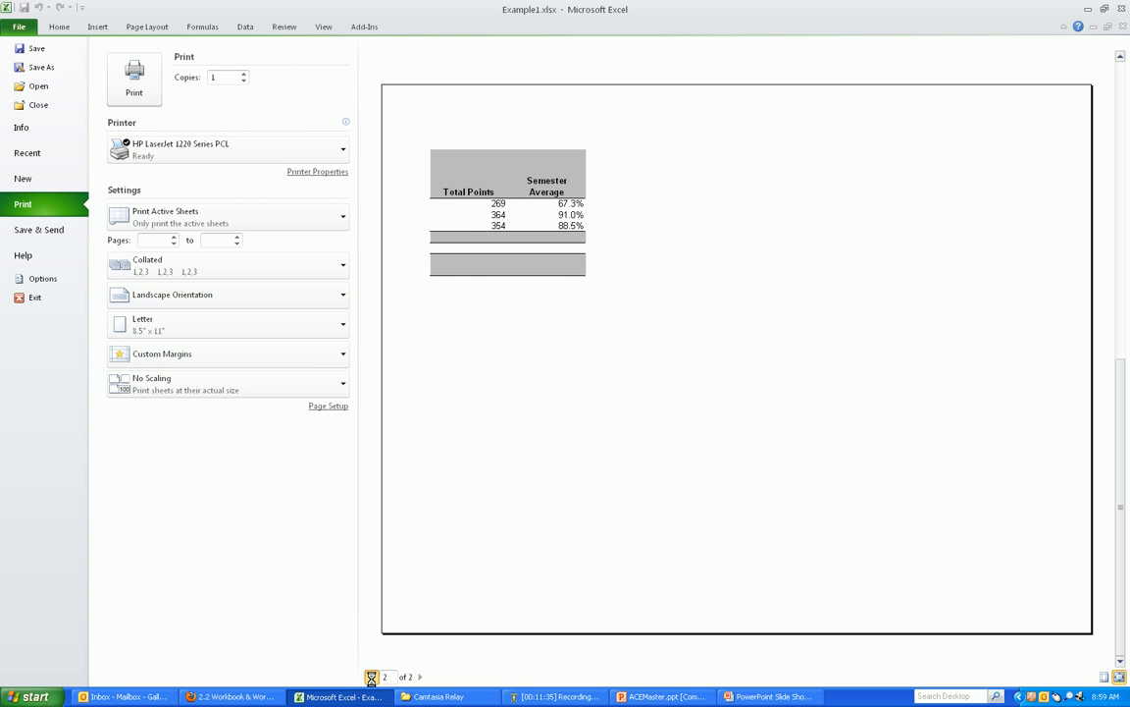
{"action": "left_click", "coordinate": [372, 678]}
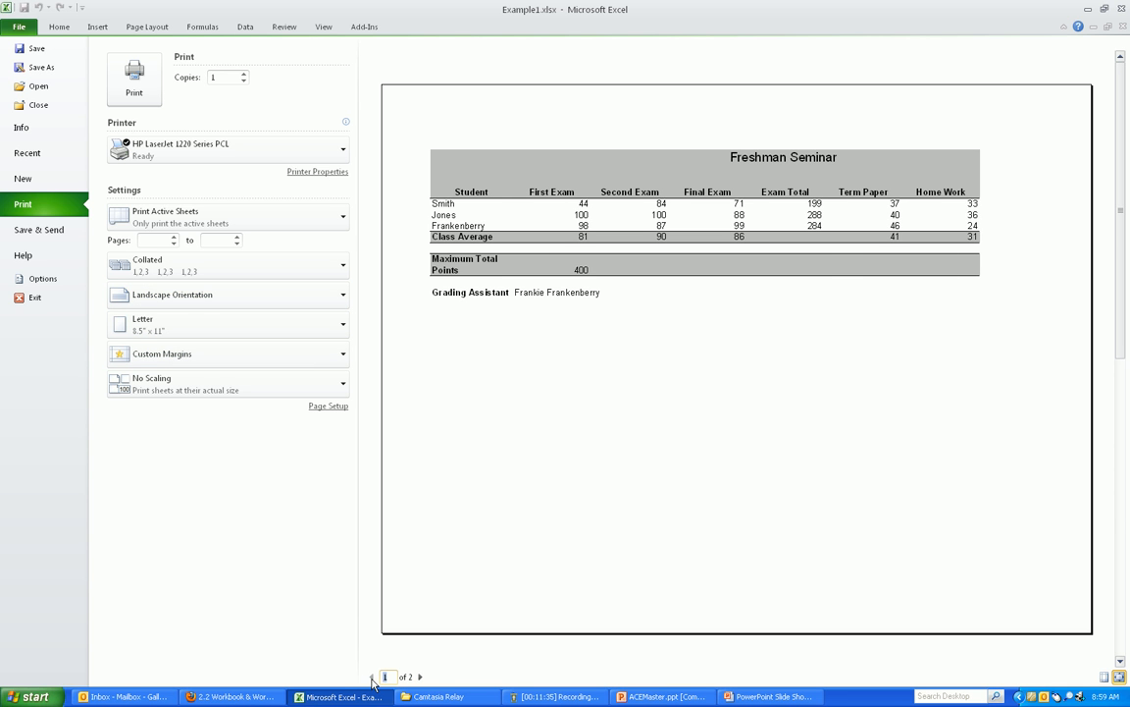
{"action": "left_click", "coordinate": [420, 677]}
{"action": "left_click", "coordinate": [372, 677]}
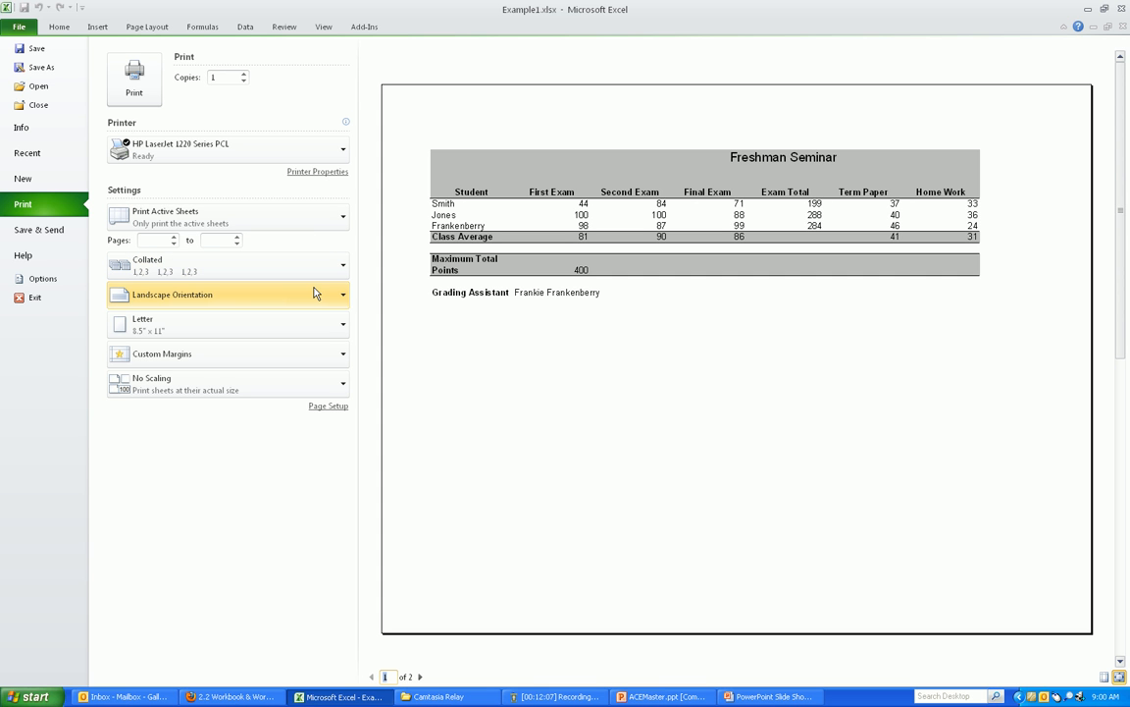
Set the page margins to Narrow and check which columns still fall on the second page
{"action": "left_click", "coordinate": [344, 353]}
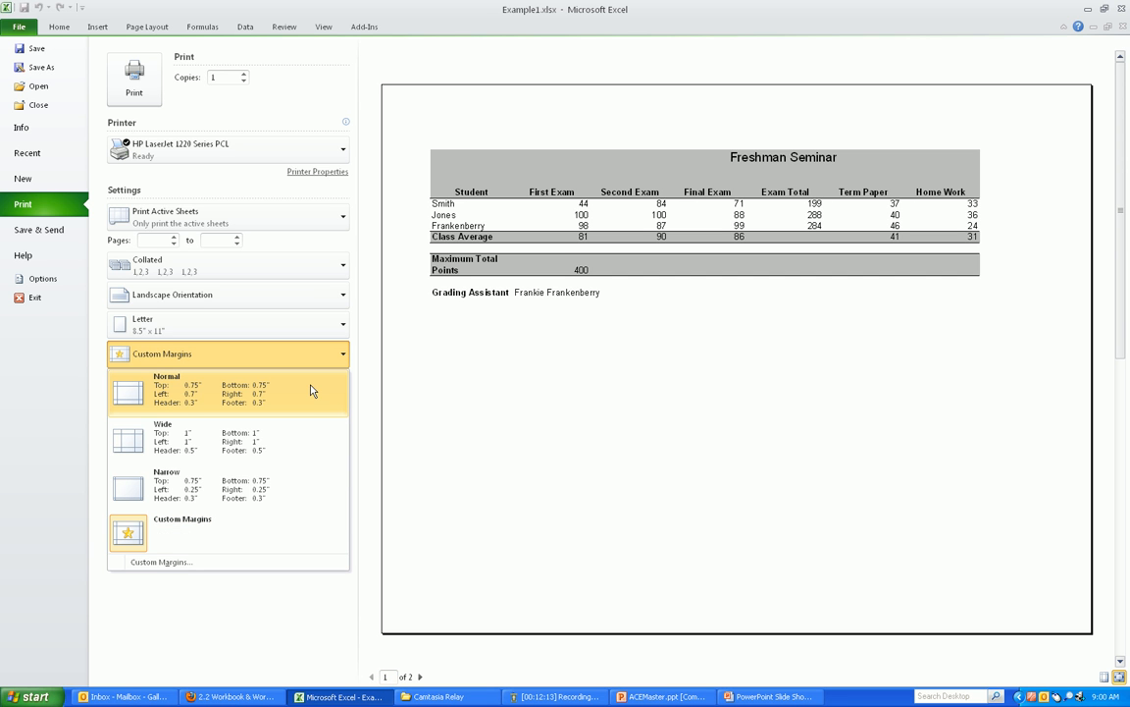
{"action": "left_click", "coordinate": [286, 503]}
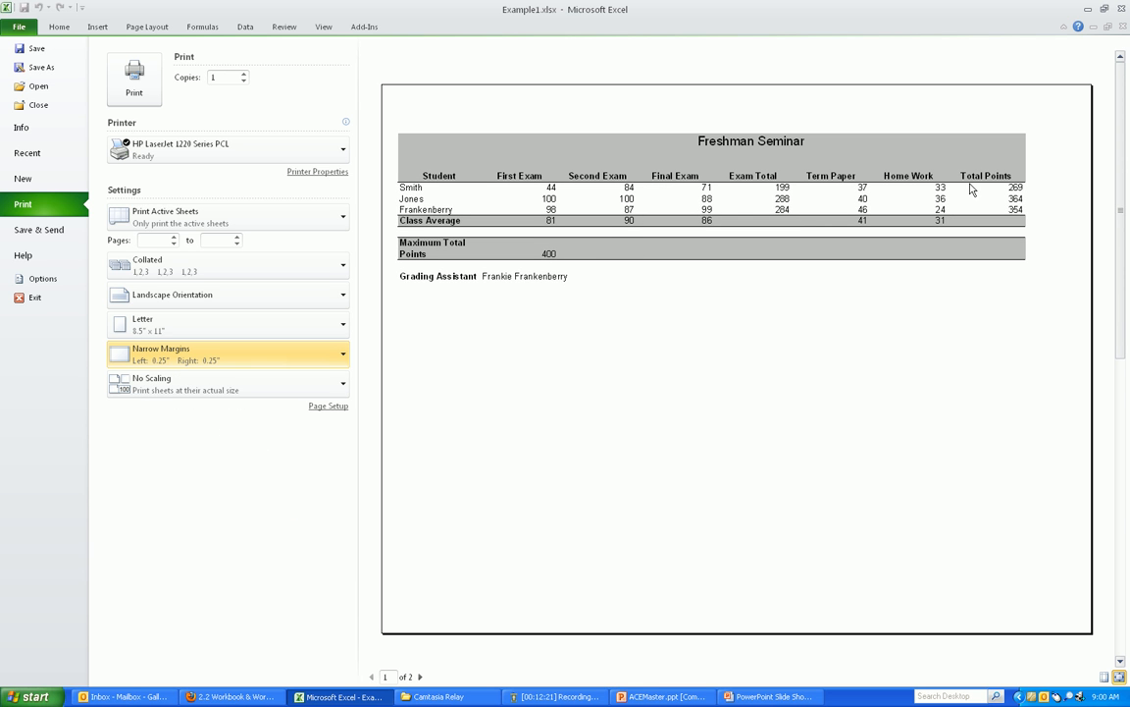
{"action": "left_click", "coordinate": [420, 676]}
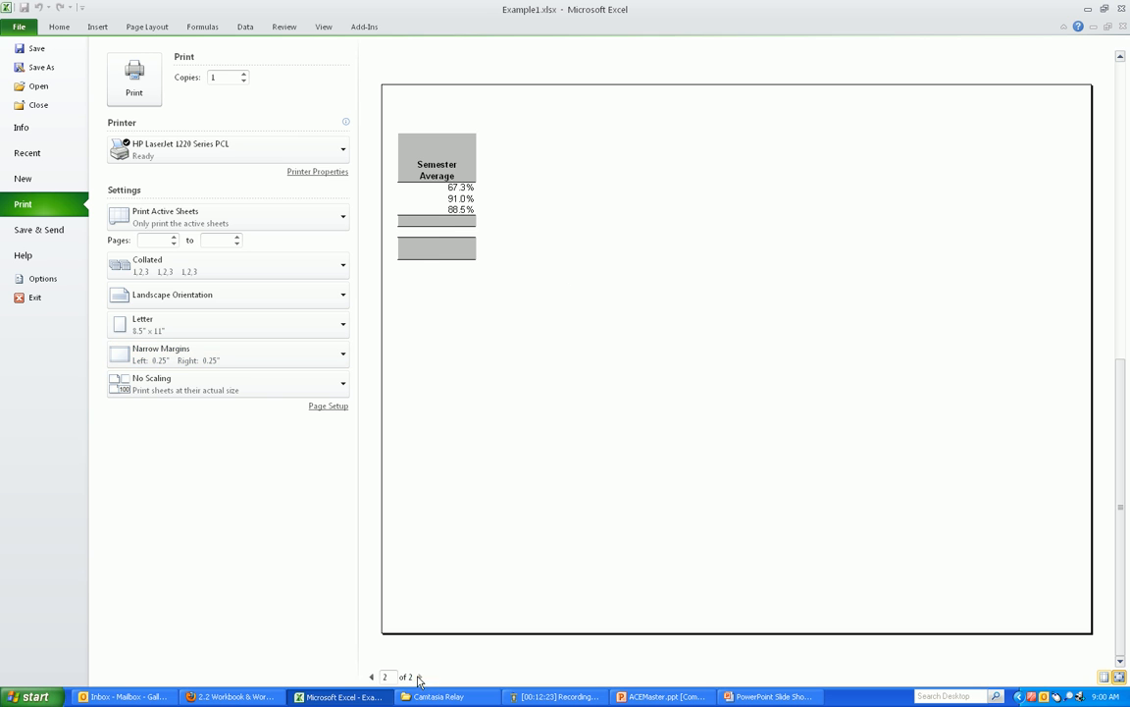
{"action": "left_click", "coordinate": [372, 677]}
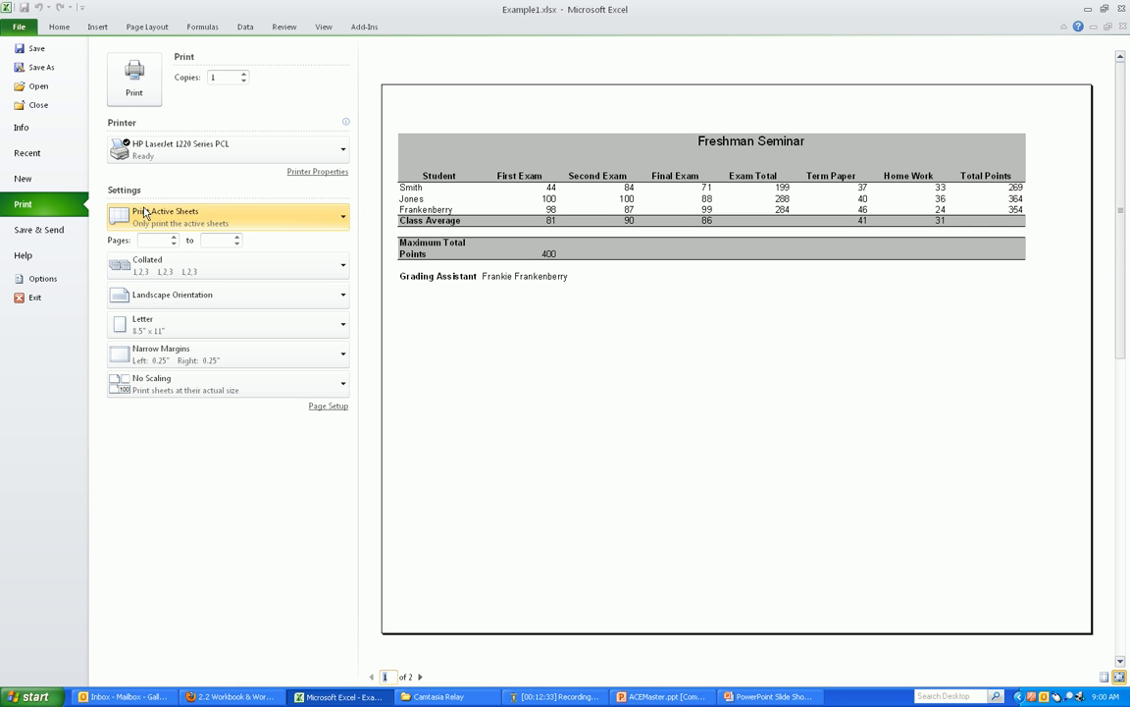
Return to the worksheet and set the width of columns B through I to 14
{"action": "left_click", "coordinate": [60, 27]}
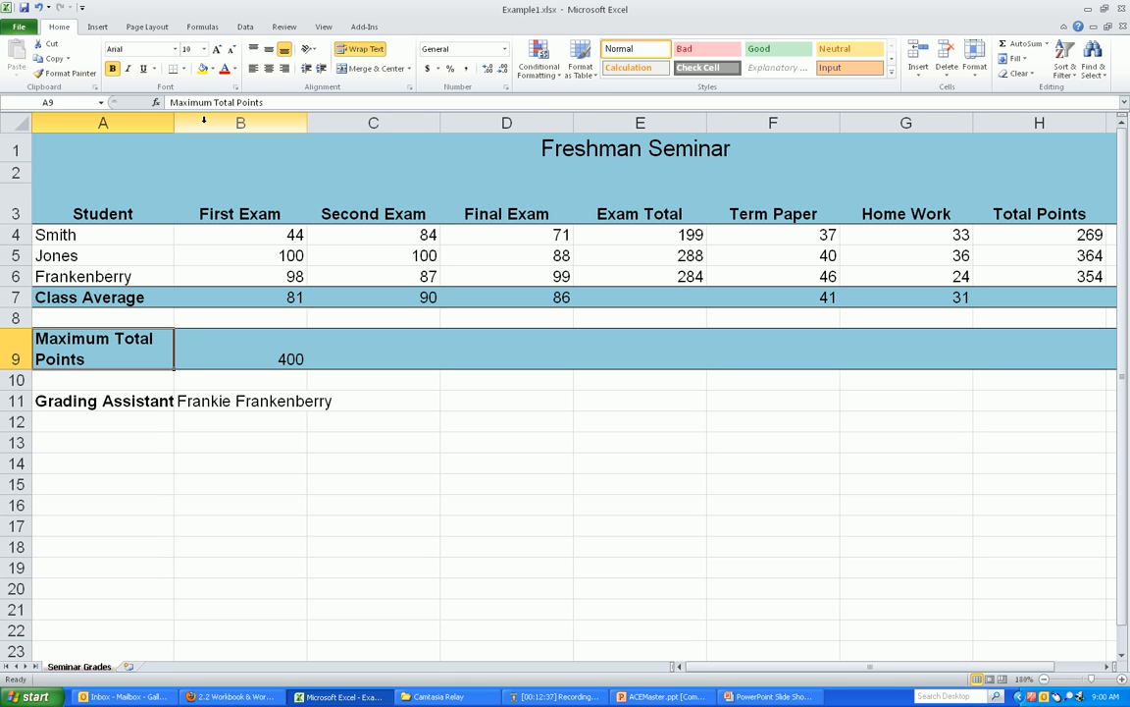
{"action": "left_click_drag", "start_coordinate": [204, 119], "coordinate": [245, 119]}
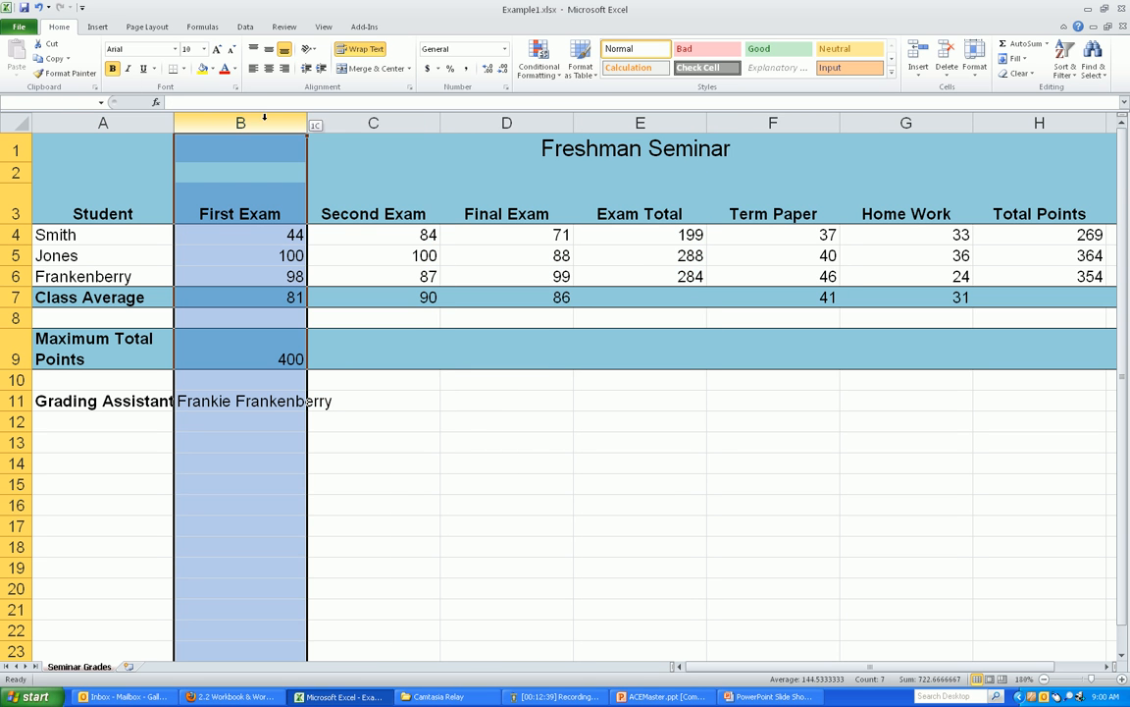
{"action": "left_click", "coordinate": [1043, 679]}
{"action": "left_click", "coordinate": [1043, 679]}
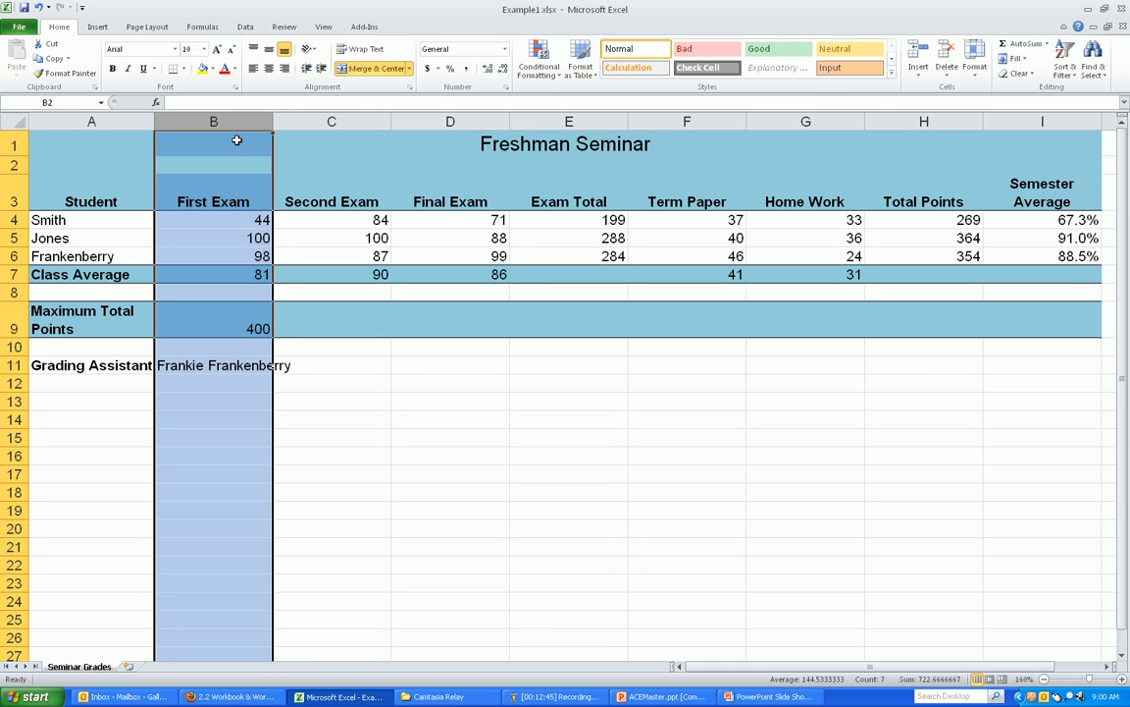
{"action": "left_click_drag", "start_coordinate": [235, 119], "coordinate": [1009, 120]}
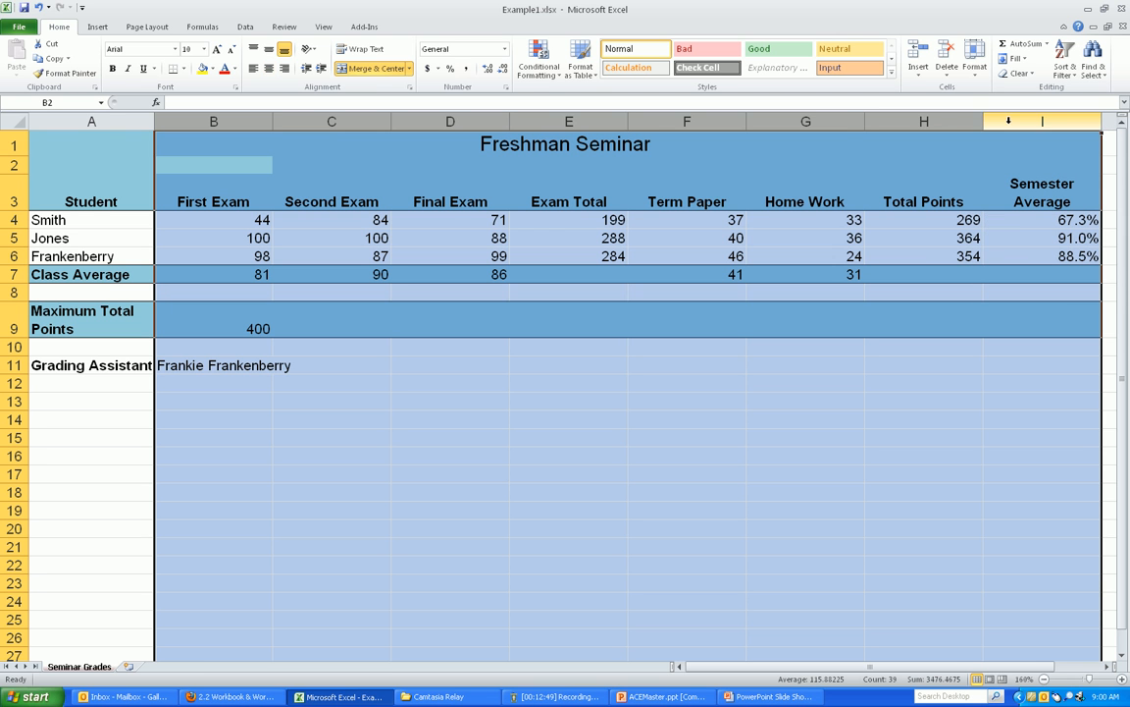
{"action": "right_click", "coordinate": [827, 125]}
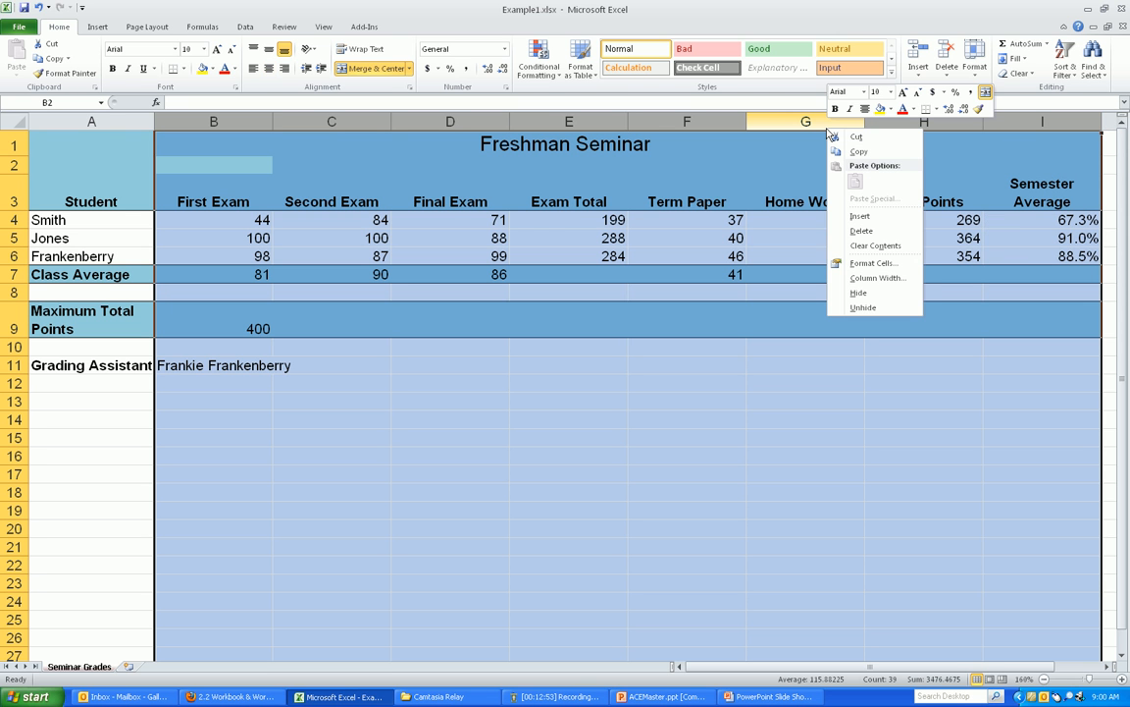
{"action": "left_click", "coordinate": [895, 278]}
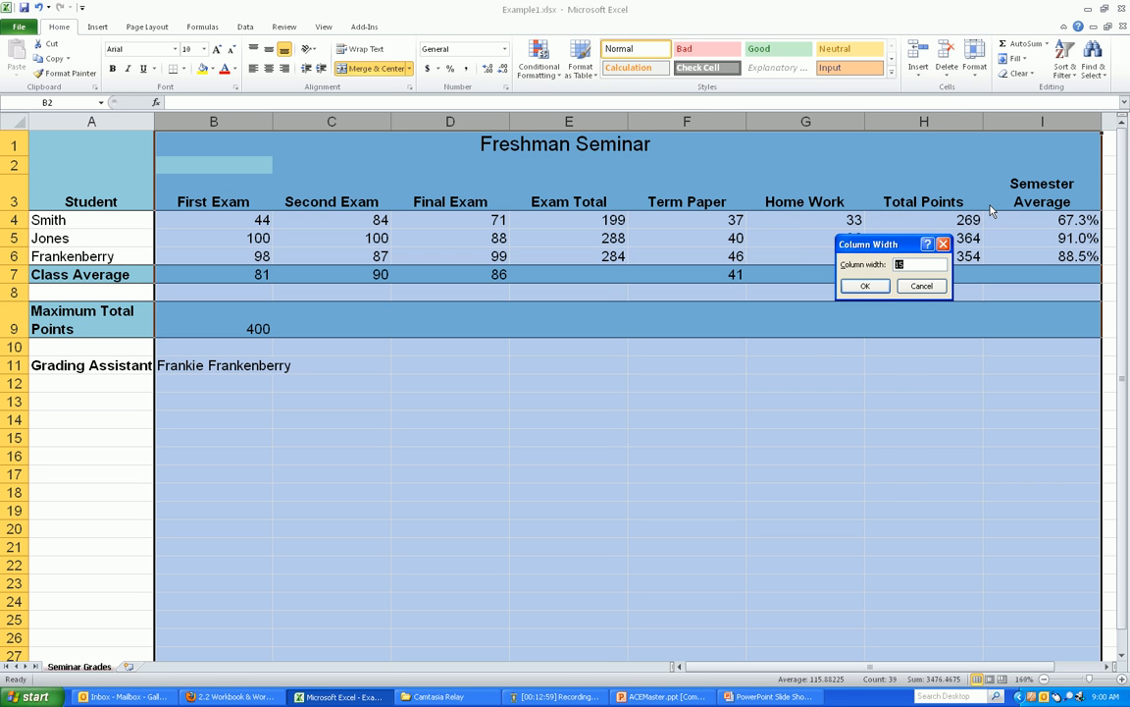
{"action": "type", "text": "1"}
{"action": "key", "text": "Return"}
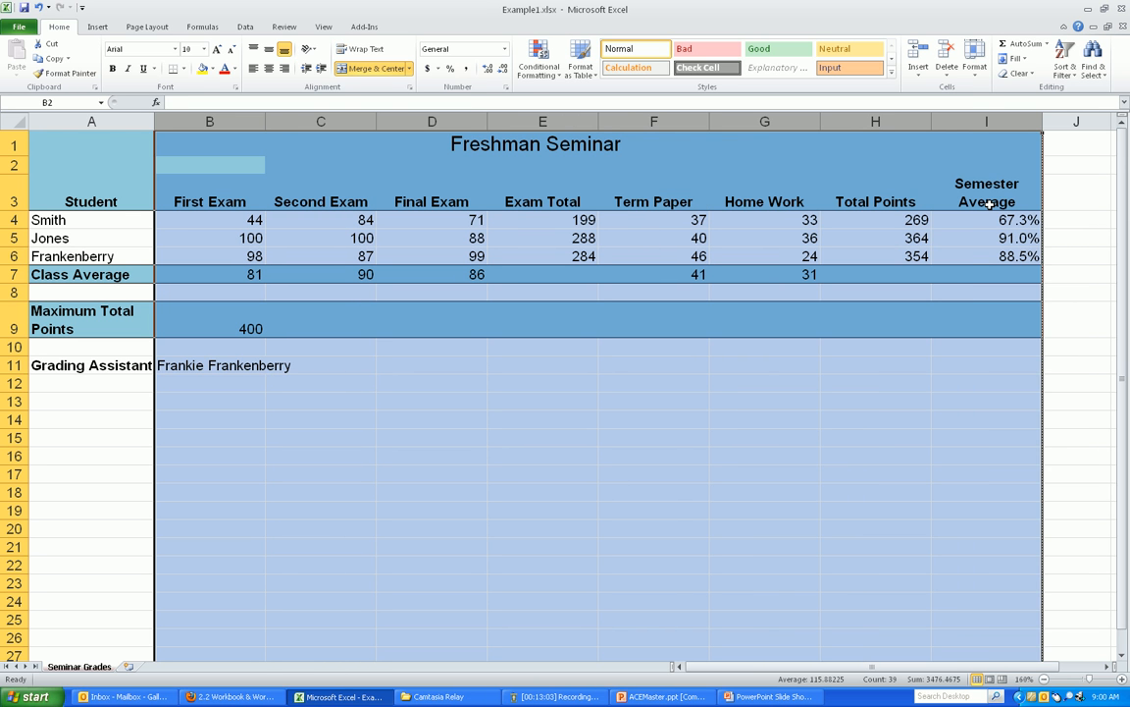
{"action": "key", "text": "Left"}
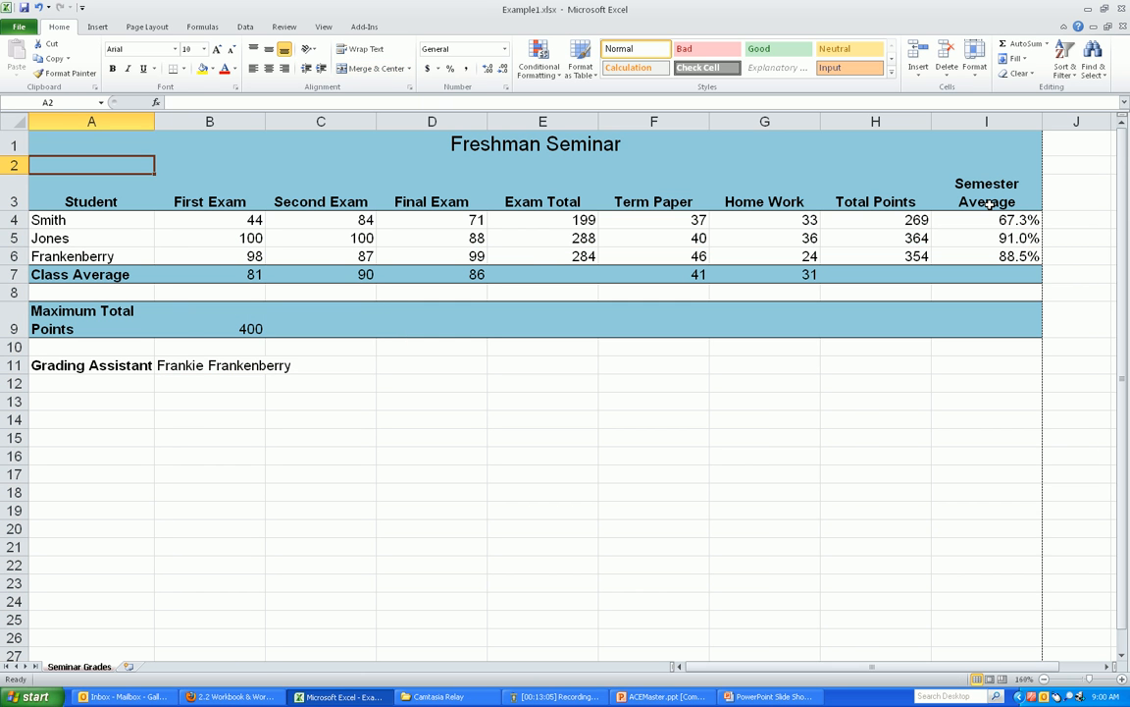
{"action": "key", "text": "Right"}
{"action": "key", "text": "Left"}
Reopen the print preview and set the page margins to Normal
{"action": "left_click", "coordinate": [20, 27]}
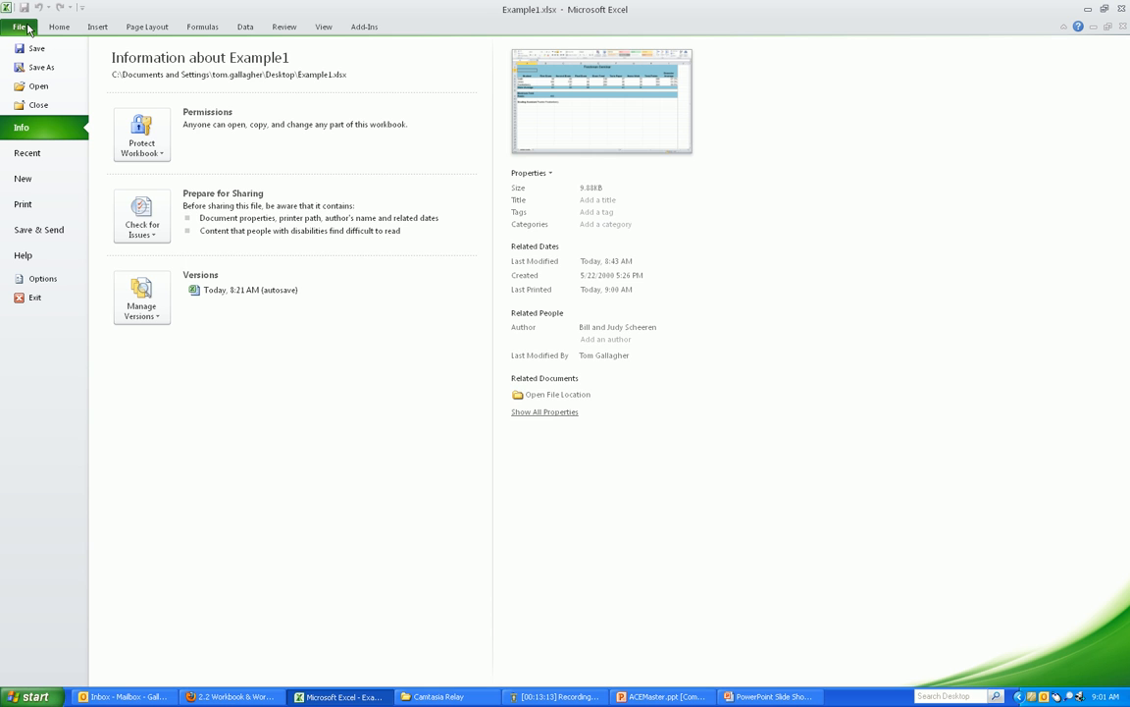
{"action": "left_click", "coordinate": [22, 204]}
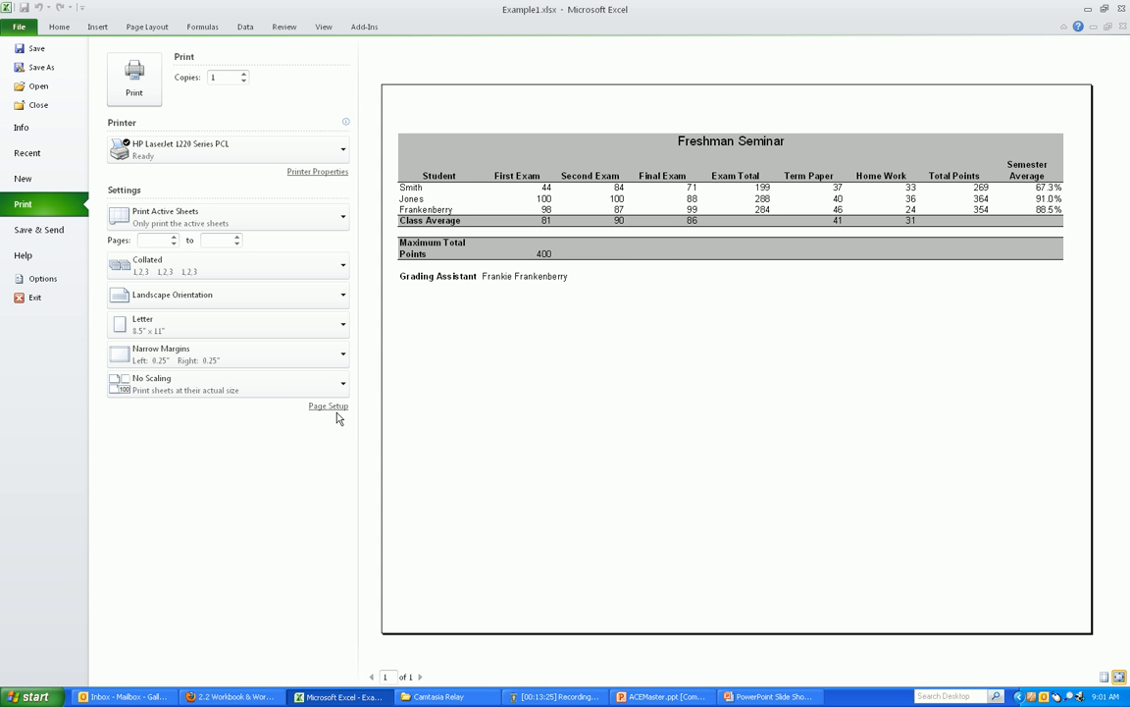
{"action": "left_click", "coordinate": [344, 361]}
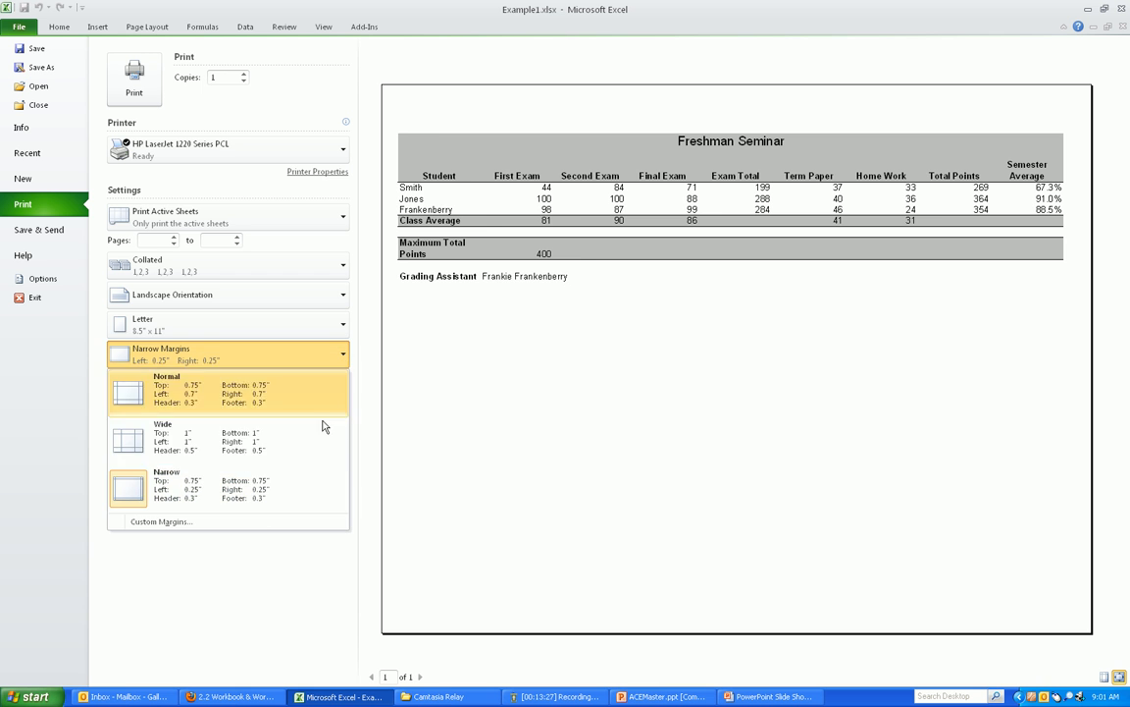
{"action": "left_click", "coordinate": [314, 398]}
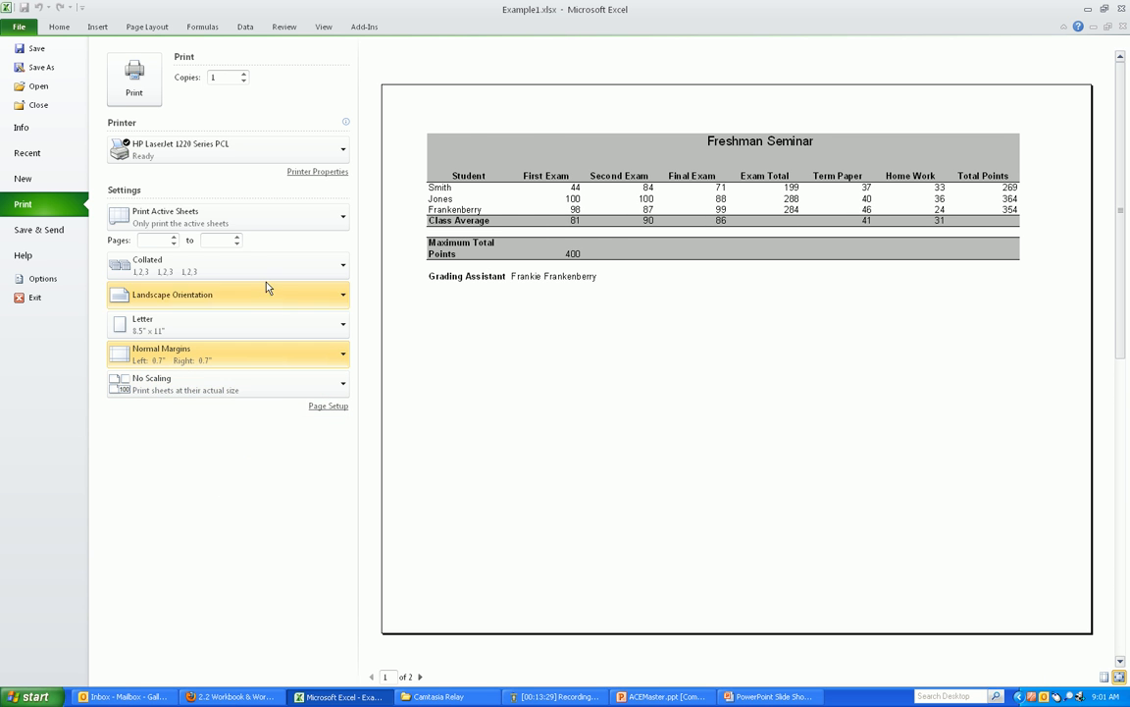
Set the width of columns B through I to 12 in the worksheet and recheck the print preview
{"action": "left_click", "coordinate": [54, 29]}
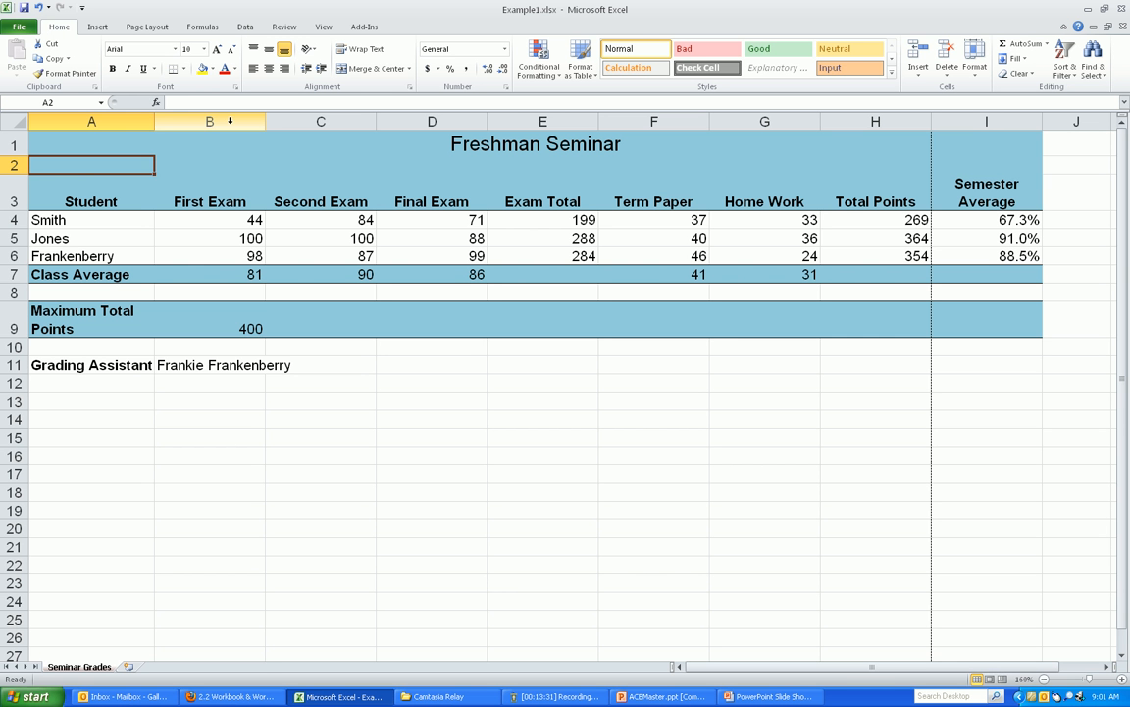
{"action": "left_click_drag", "start_coordinate": [230, 120], "coordinate": [958, 134]}
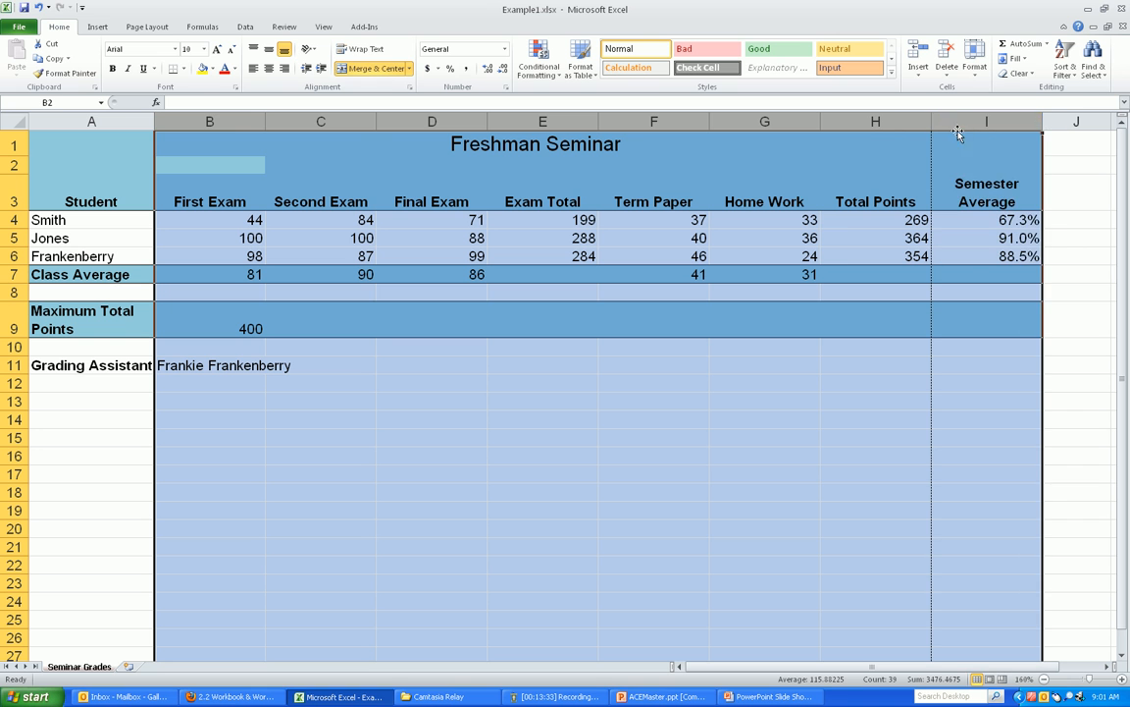
{"action": "right_click", "coordinate": [957, 127]}
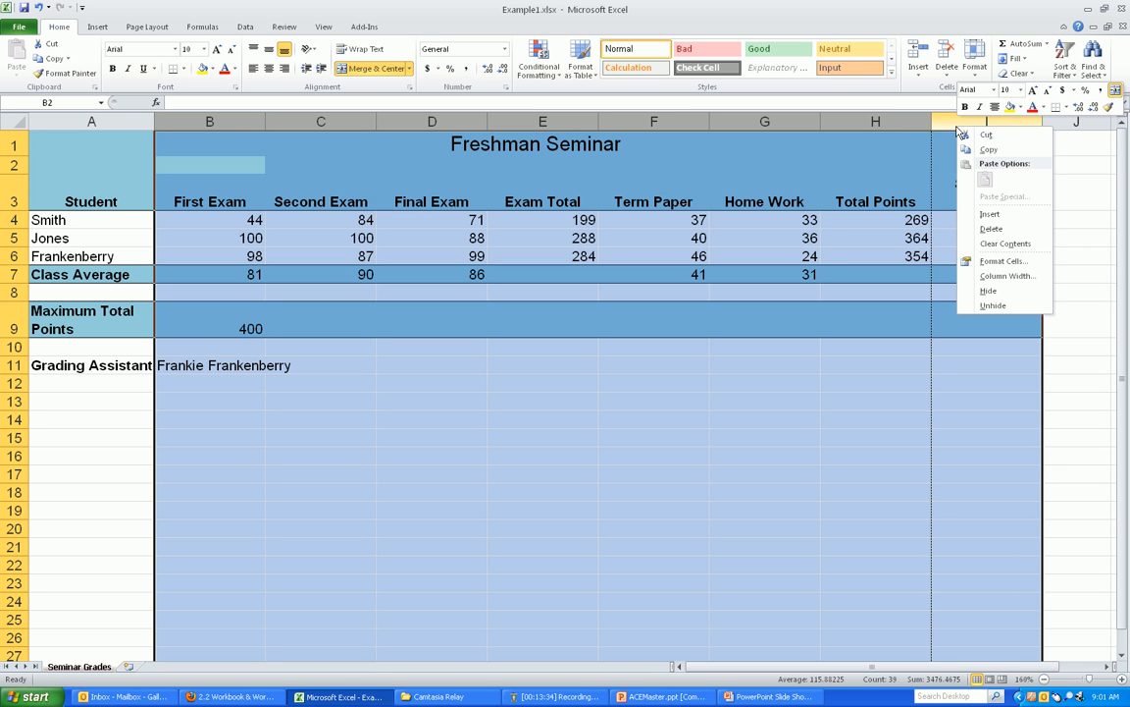
{"action": "left_click", "coordinate": [1001, 276]}
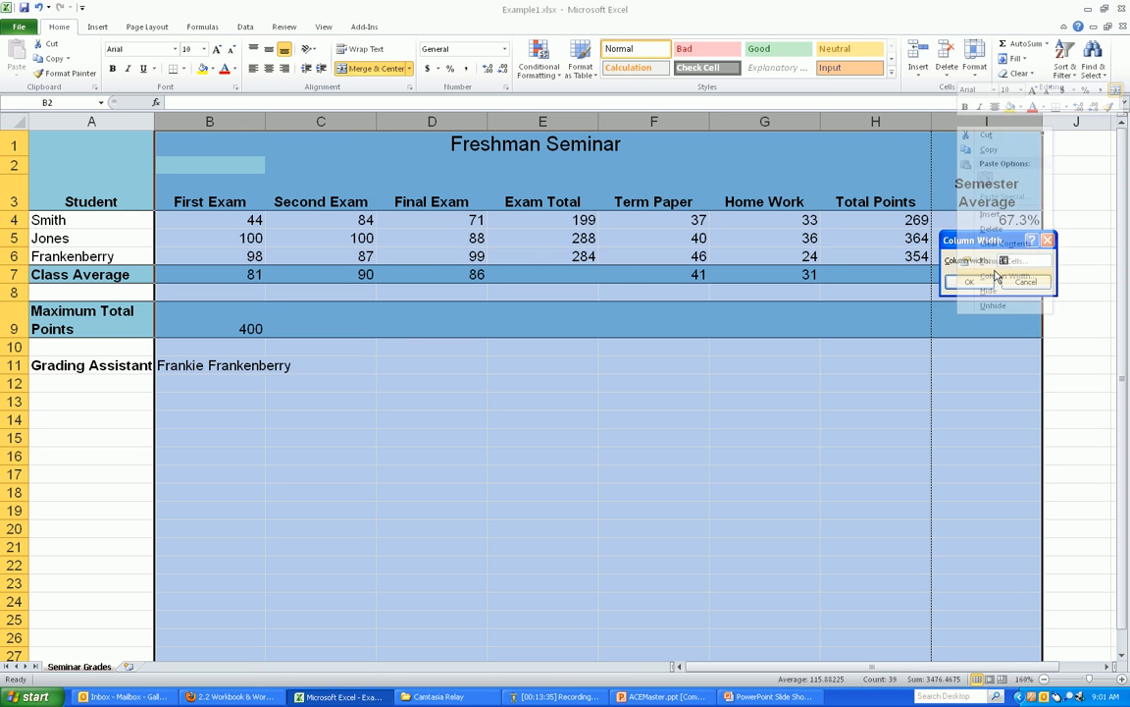
{"action": "type", "text": "12"}
{"action": "left_click", "coordinate": [966, 282]}
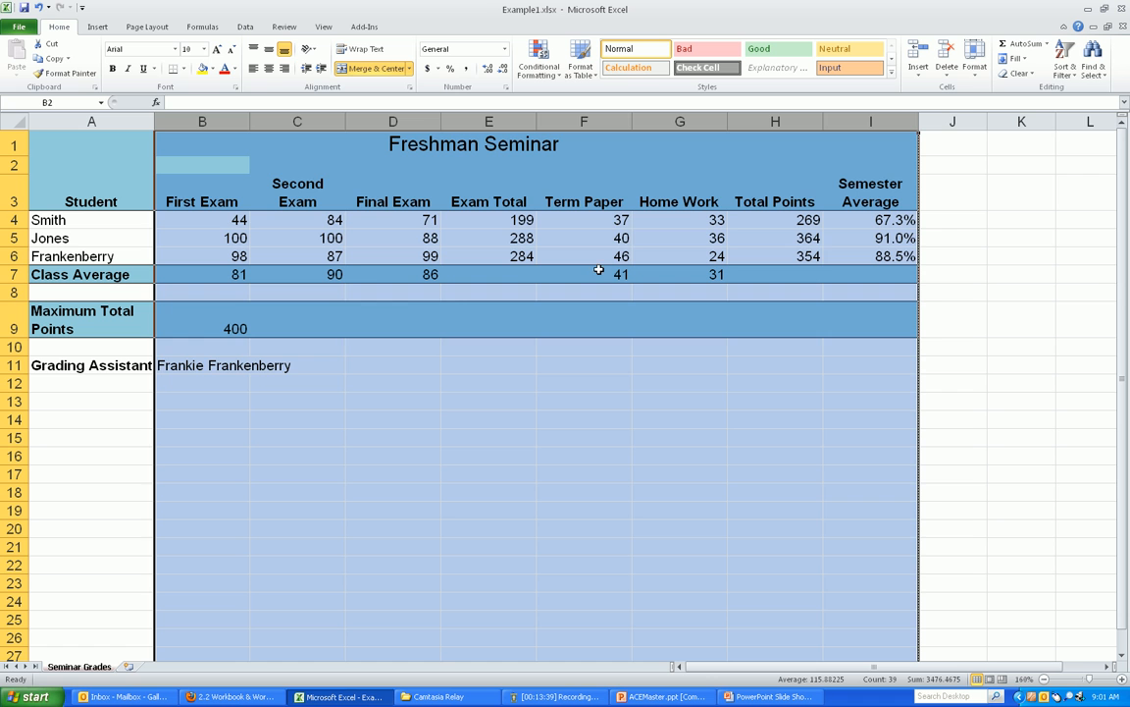
{"action": "left_click", "coordinate": [305, 237]}
{"action": "left_click", "coordinate": [193, 186]}
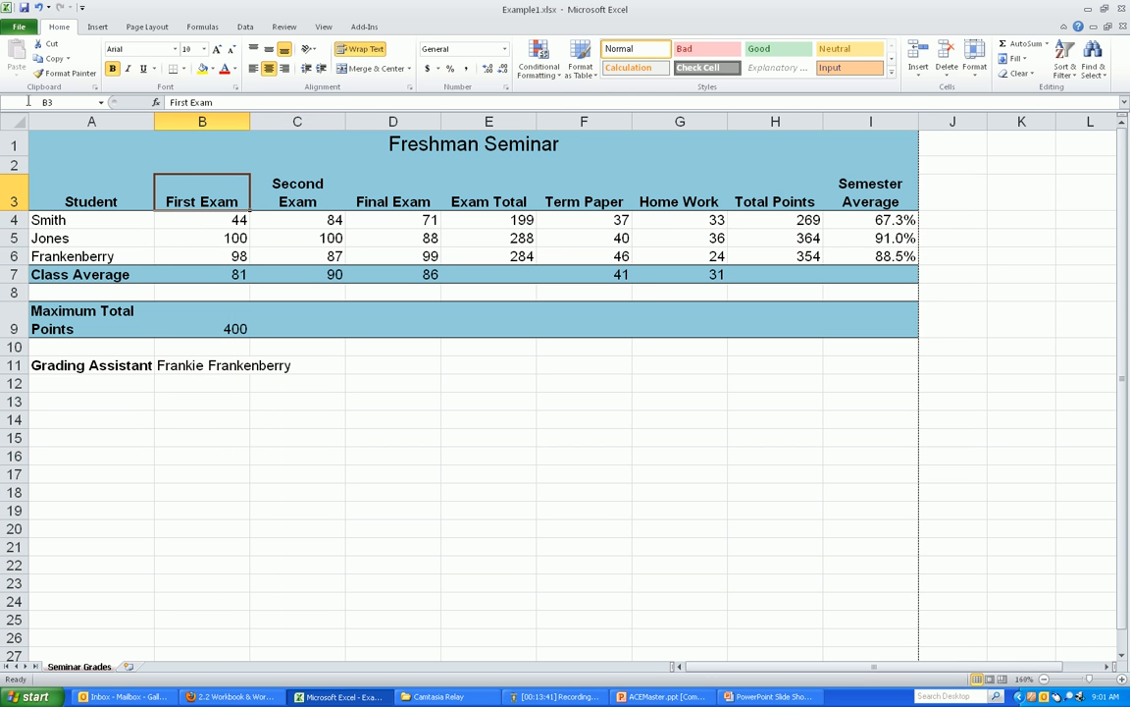
{"action": "left_click", "coordinate": [19, 27]}
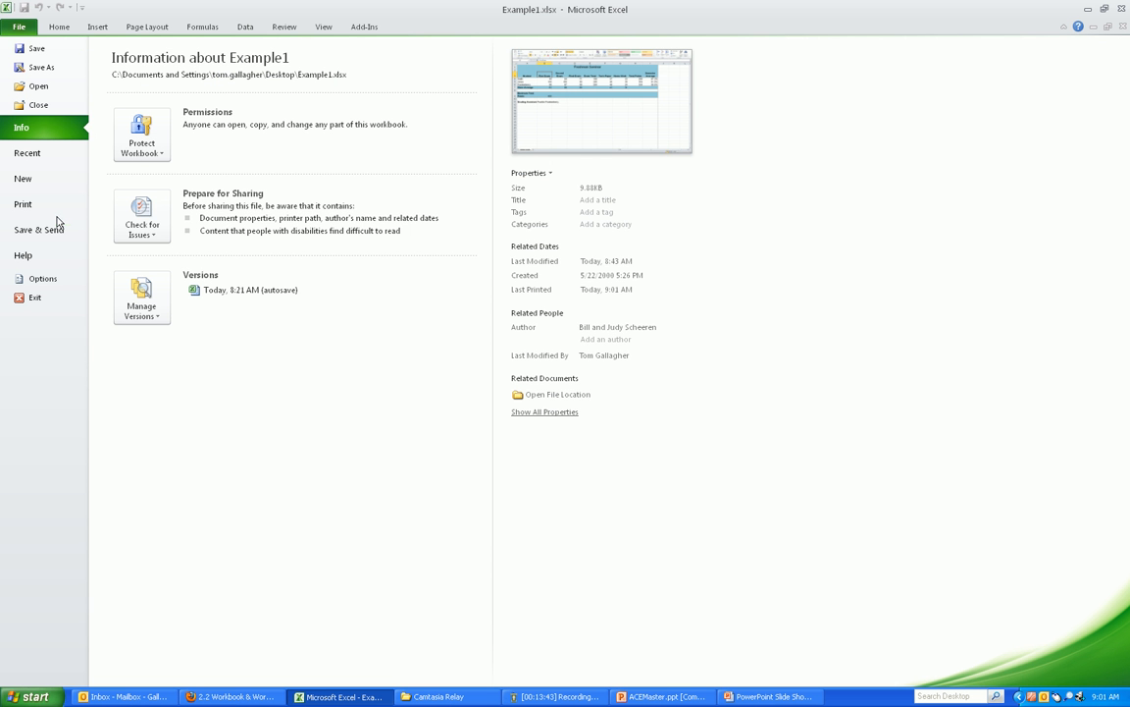
{"action": "left_click", "coordinate": [29, 204]}
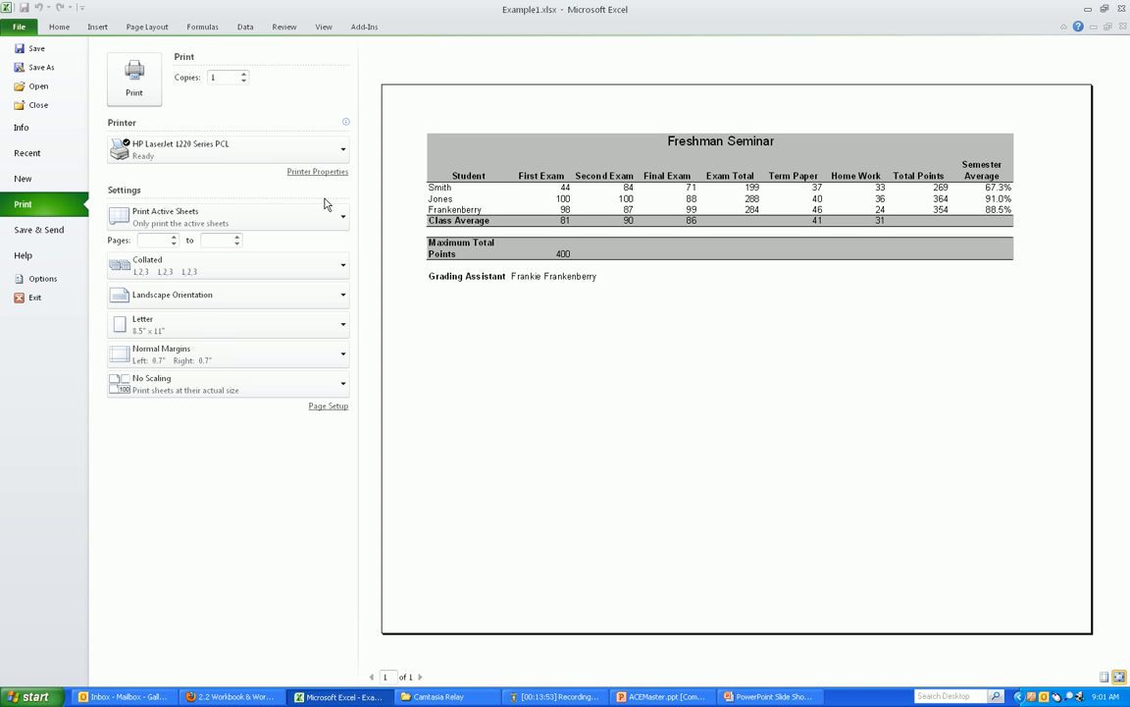
Set the page footer to the sheet name, Seminar Grades, in the page setup and apply it
{"action": "left_click", "coordinate": [325, 409]}
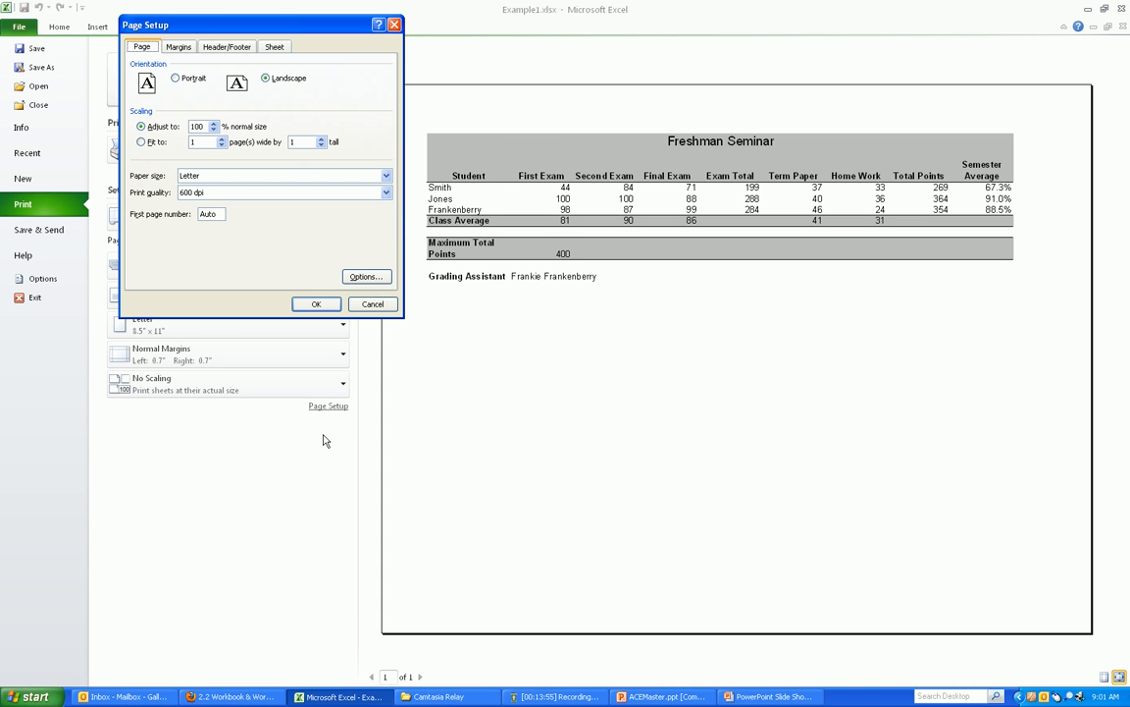
{"action": "left_click_drag", "start_coordinate": [290, 32], "coordinate": [246, 58]}
{"action": "left_click", "coordinate": [137, 76]}
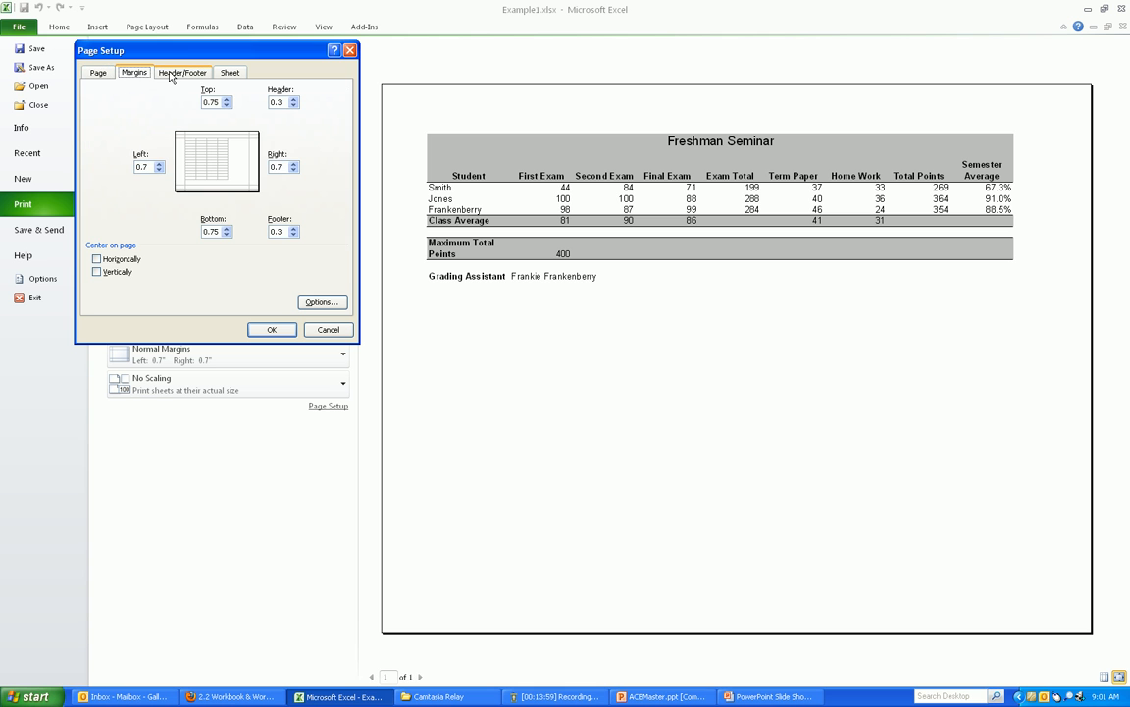
{"action": "left_click", "coordinate": [227, 74]}
{"action": "left_click", "coordinate": [204, 76]}
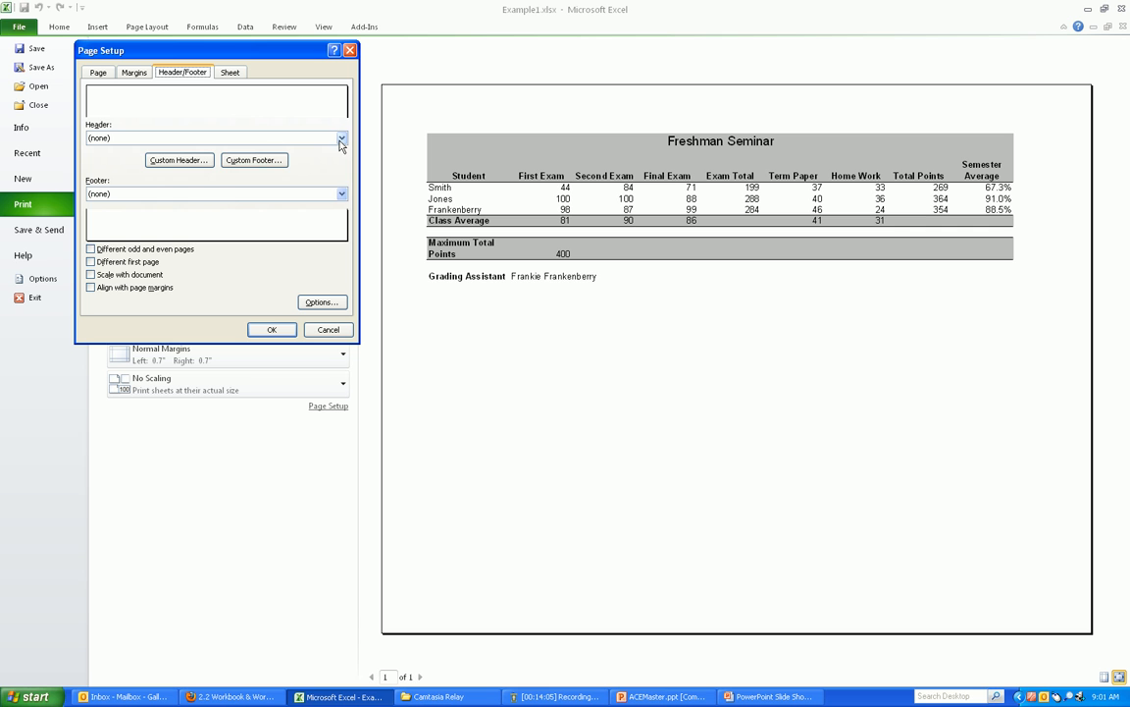
{"action": "left_click", "coordinate": [342, 194]}
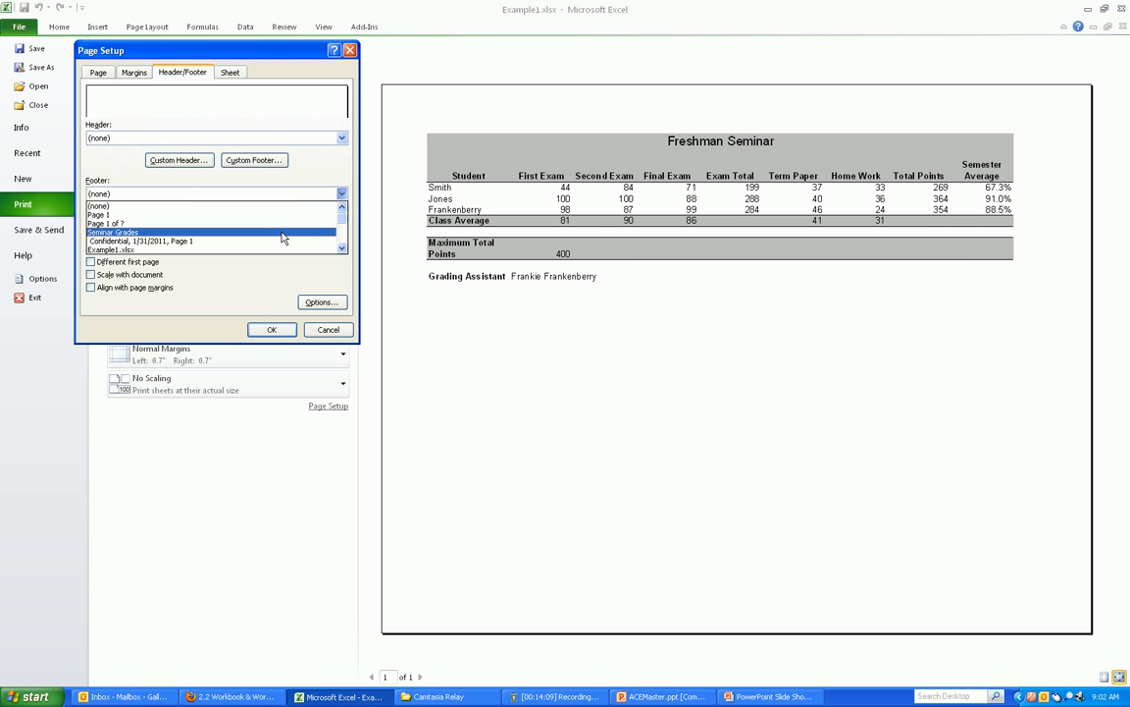
{"action": "left_click", "coordinate": [342, 250]}
{"action": "left_click", "coordinate": [341, 250]}
{"action": "left_click", "coordinate": [342, 249]}
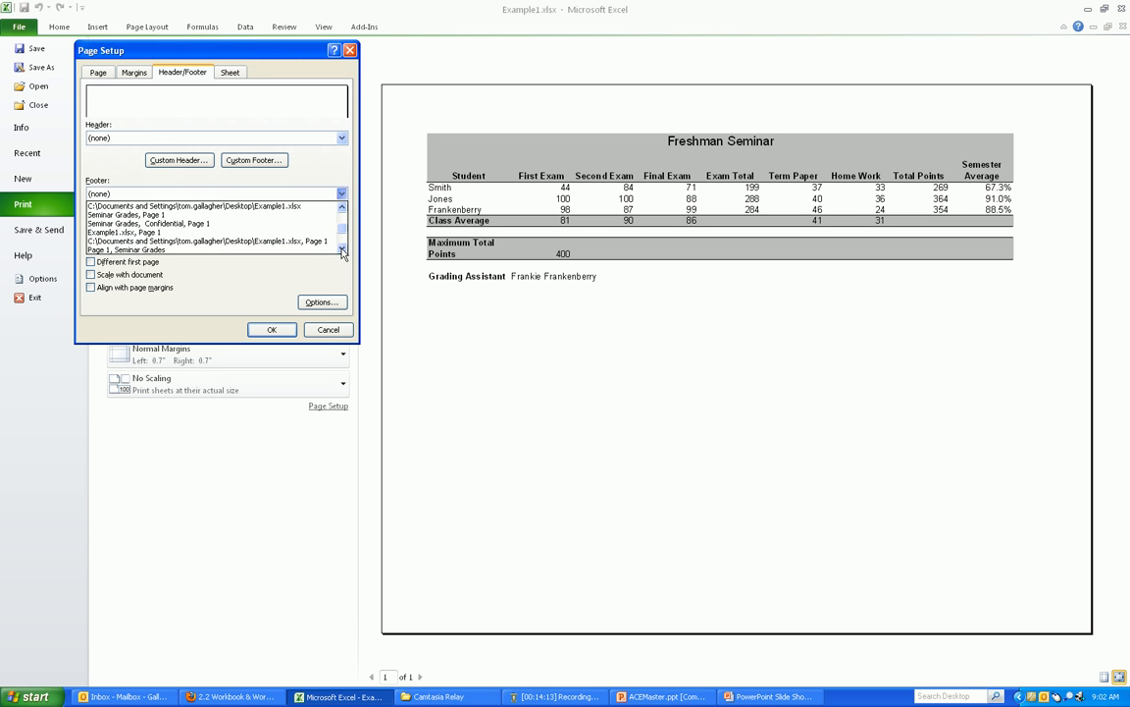
{"action": "left_click", "coordinate": [341, 208]}
{"action": "left_click", "coordinate": [342, 208]}
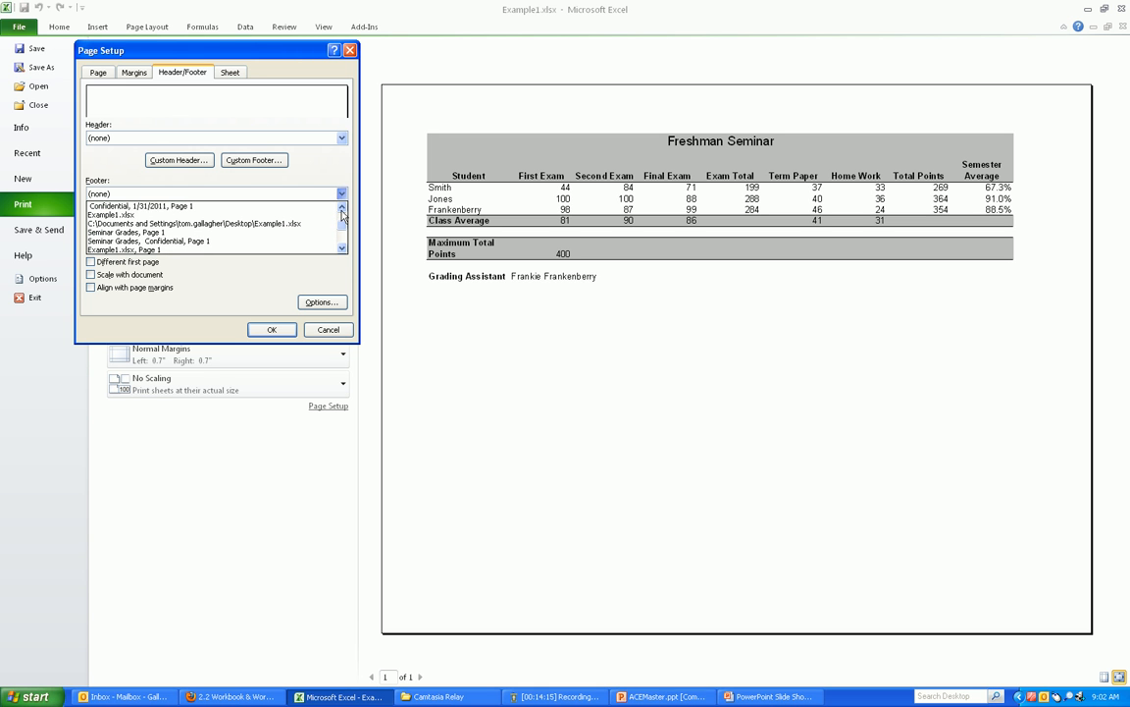
{"action": "left_click", "coordinate": [342, 209]}
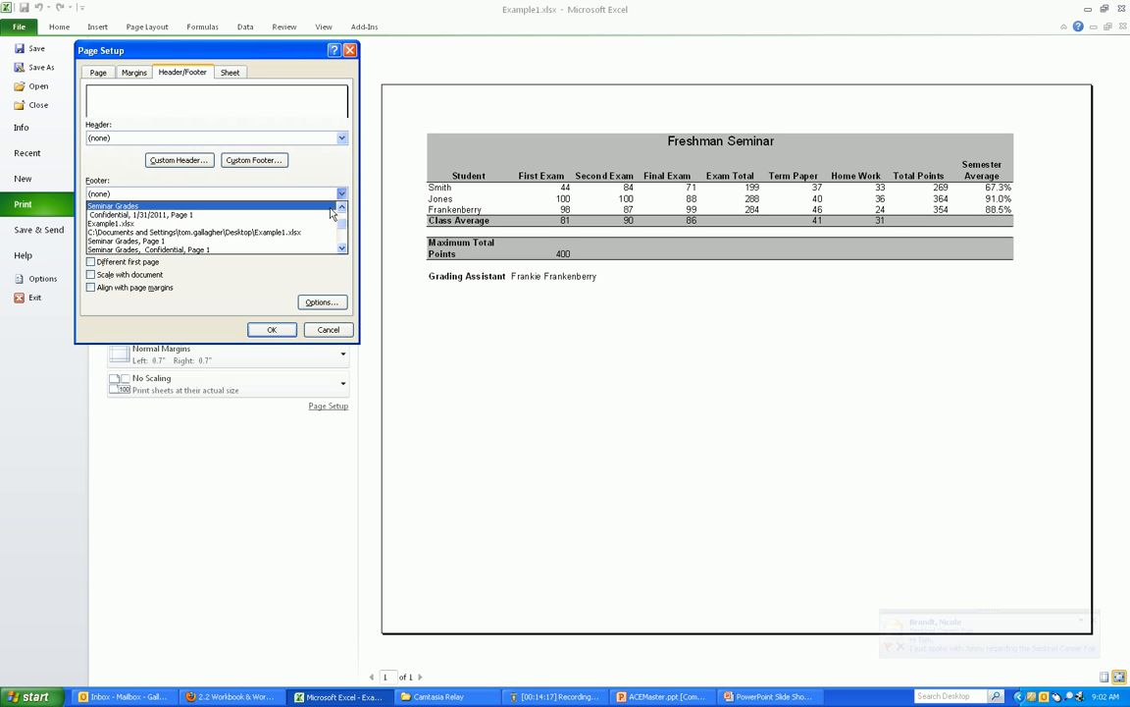
{"action": "left_click", "coordinate": [323, 207]}
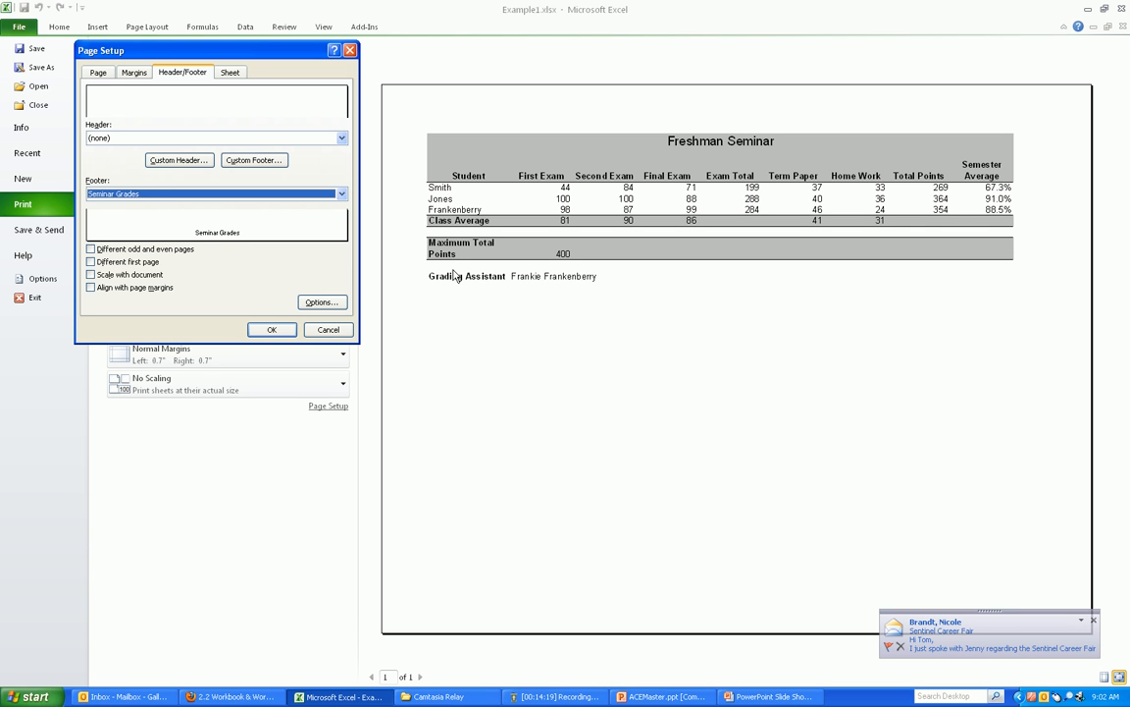
{"action": "left_click", "coordinate": [275, 329]}
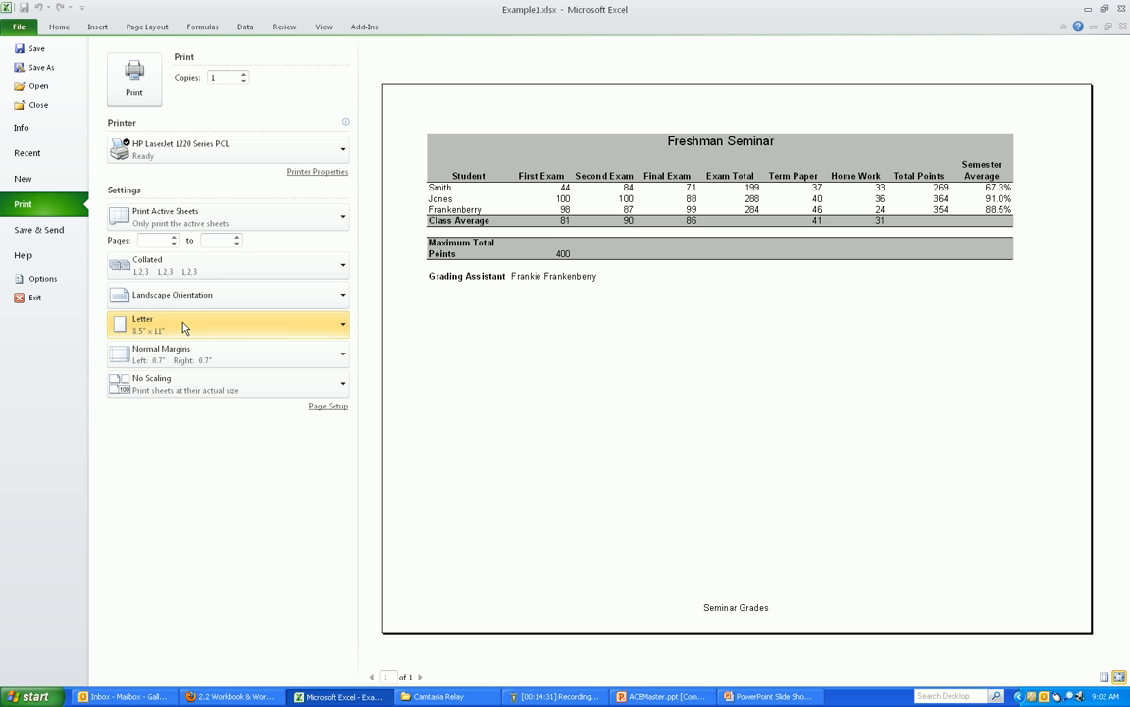
Create a custom header and enter the instructor's name on the first line of its left-aligned section
{"action": "left_click", "coordinate": [328, 406]}
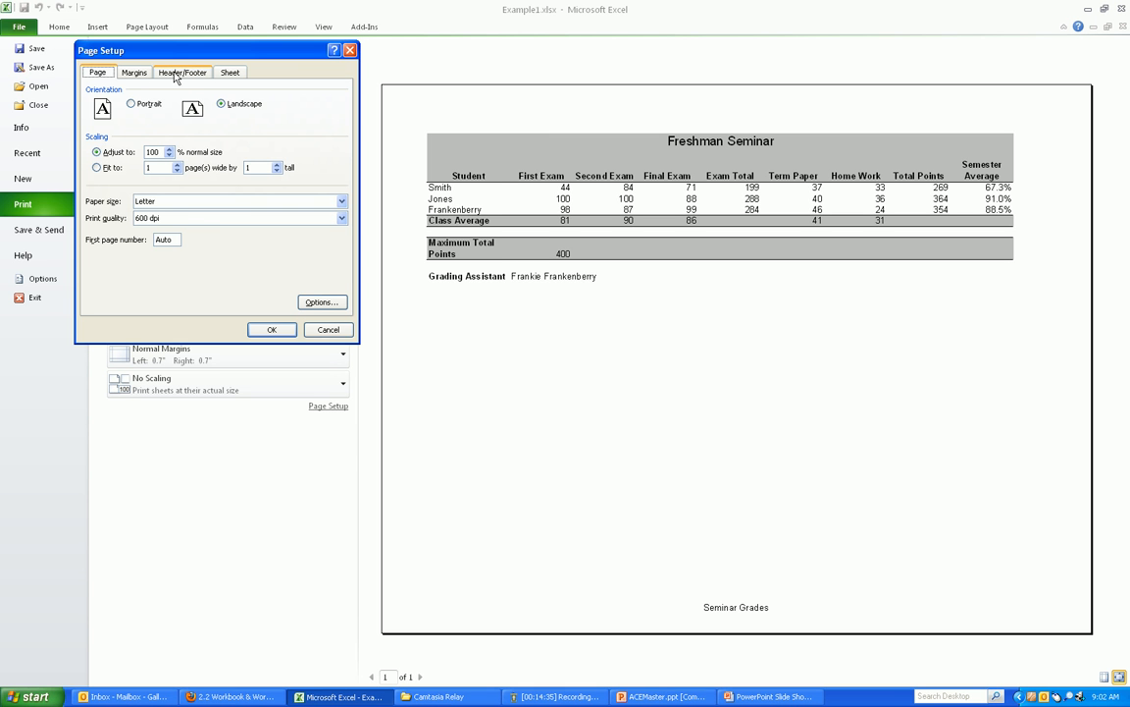
{"action": "left_click", "coordinate": [159, 71]}
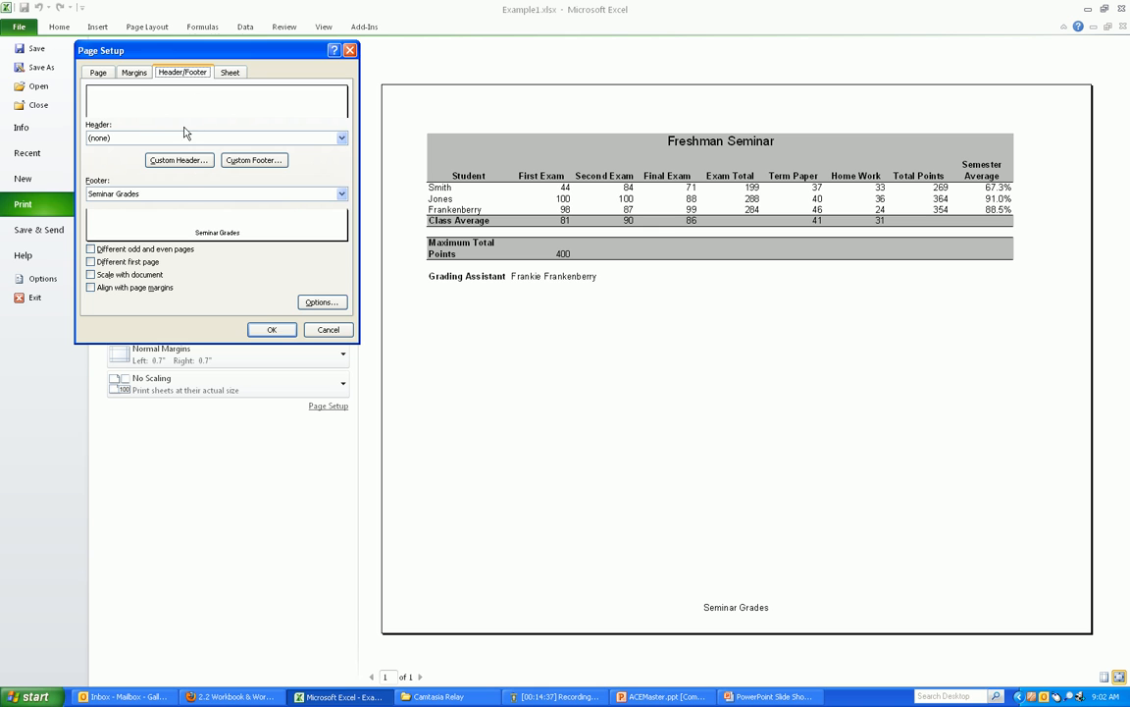
{"action": "left_click", "coordinate": [177, 160]}
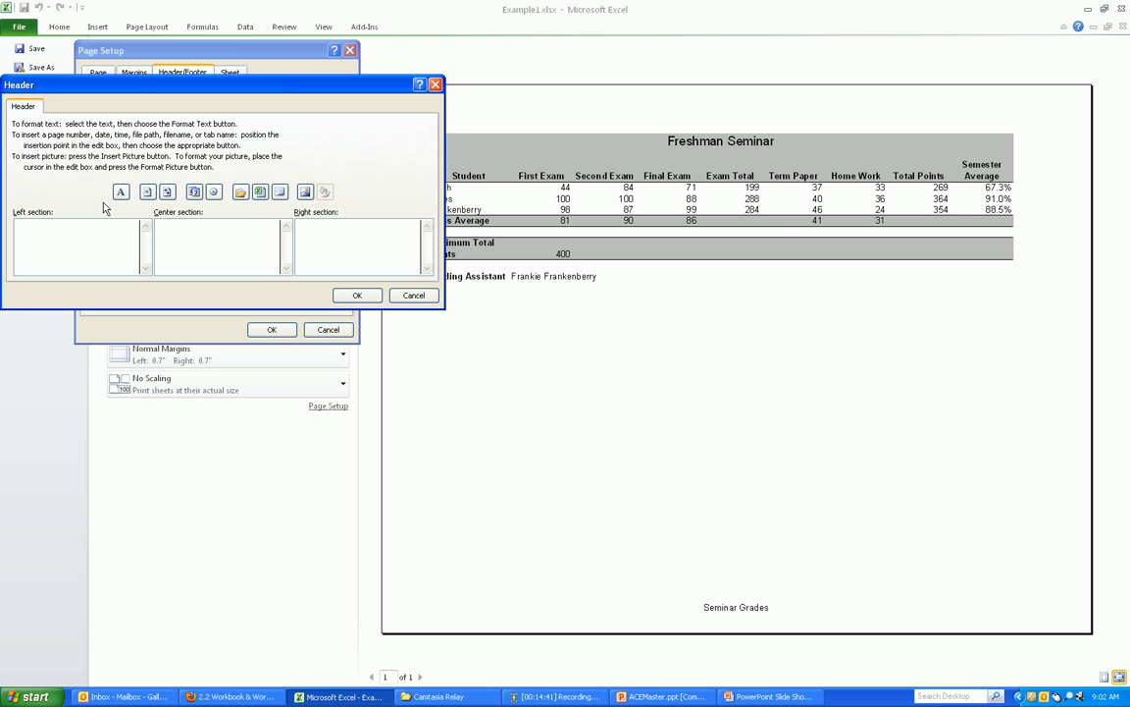
{"action": "type", "text": "To"}
{"action": "key", "text": "BackSpace"}
{"action": "type", "text": ". Gallagher"}
{"action": "key", "text": "Return"}
{"action": "type", "text": "1/31/2011"}
{"action": "key", "text": "BackSpace"}
{"action": "key", "text": "BackSpace"}
{"action": "key", "text": "BackSpace"}
{"action": "key", "text": "BackSpace"}
{"action": "key", "text": "BackSpace"}
{"action": "key", "text": "BackSpace"}
{"action": "key", "text": "BackSpace"}
{"action": "key", "text": "BackSpace"}
{"action": "key", "text": "BackSpace"}
{"action": "key", "text": "BackSpace"}
{"action": "left_click", "coordinate": [214, 193]}
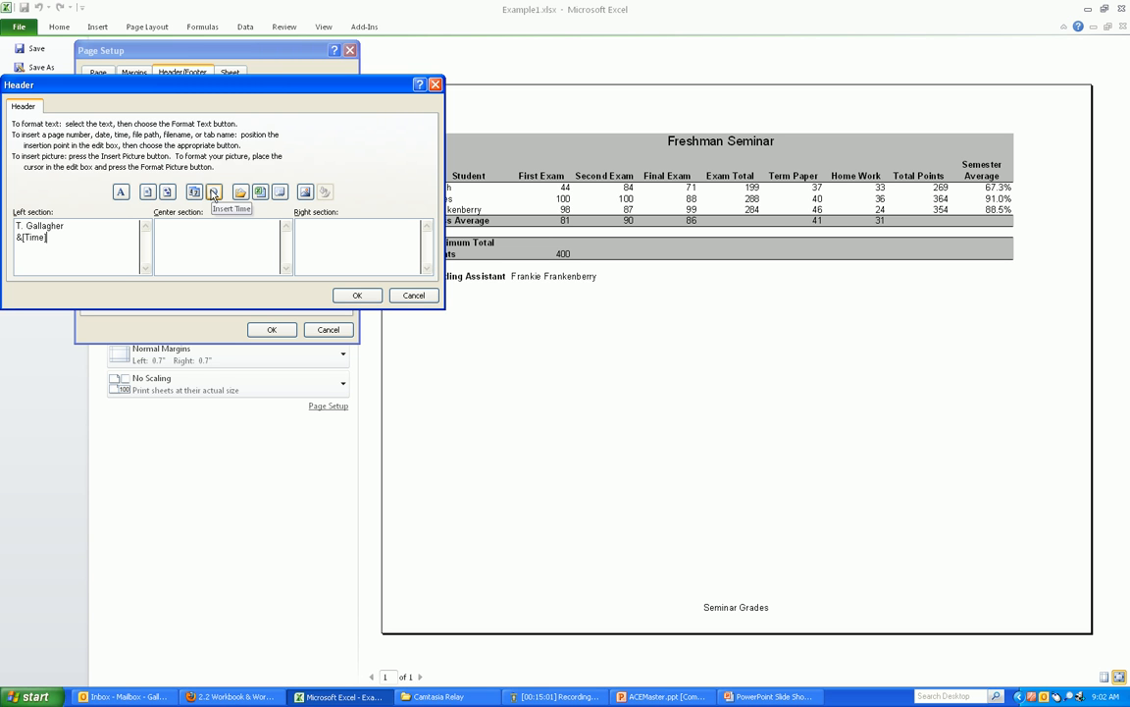
{"action": "key", "text": "BackSpace"}
{"action": "key", "text": "BackSpace"}
{"action": "key", "text": "BackSpace"}
{"action": "key", "text": "BackSpace"}
{"action": "key", "text": "BackSpace"}
Insert the date code on the header's second line, add "CSCI 172 Intro. to Computer Modeling" below it, and apply the header
{"action": "left_click", "coordinate": [195, 191]}
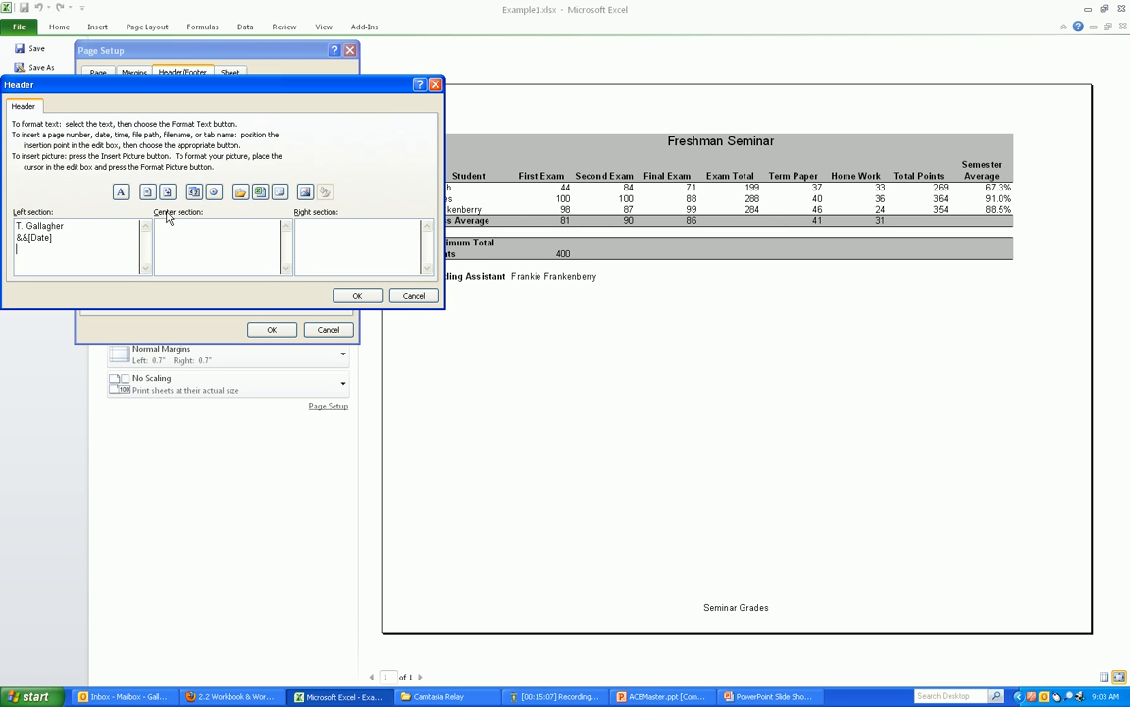
{"action": "key", "text": "Return"}
{"action": "type", "text": "CSCIO"}
{"action": "key", "text": "BackSpace"}
{"action": "type", "text": "172 Intro. to Computer Modeling"}
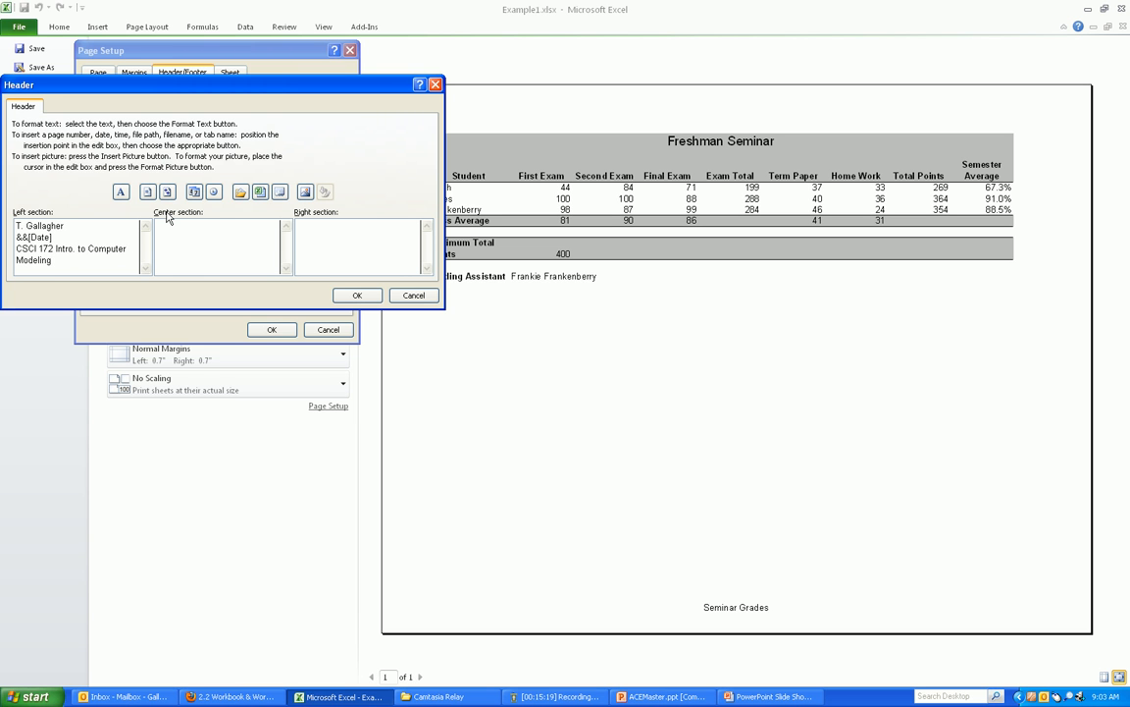
{"action": "left_click", "coordinate": [357, 295]}
{"action": "left_click", "coordinate": [272, 328]}
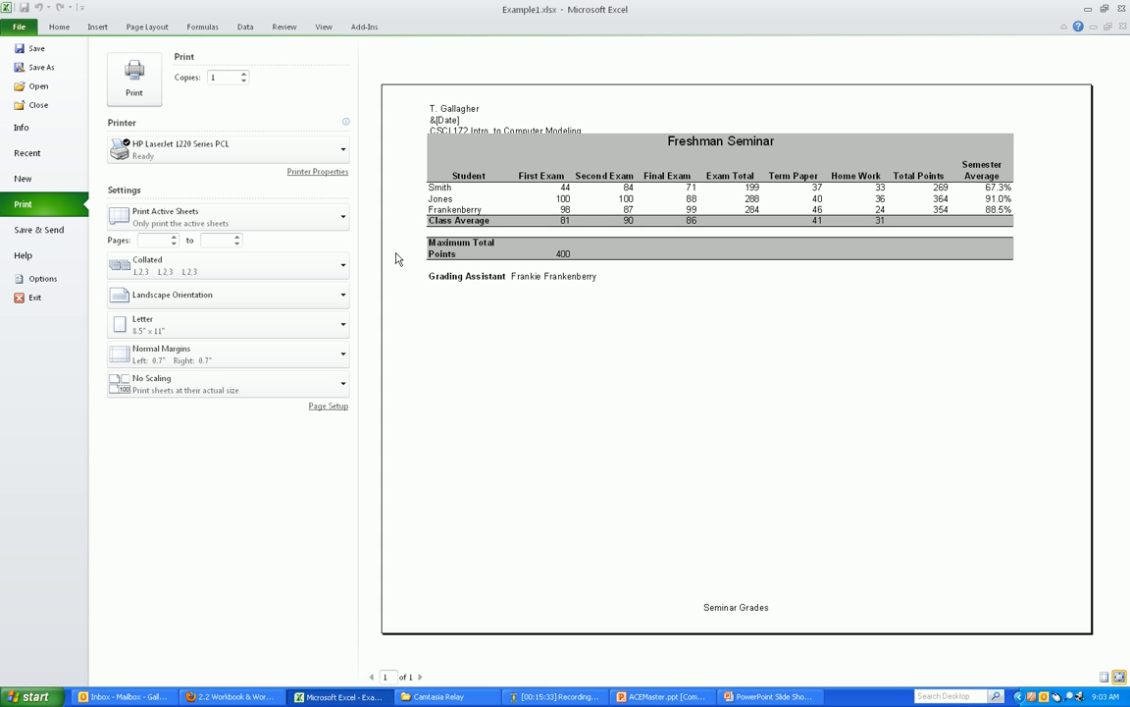
Increase the top page margin with custom margins so the three-line header clears the table
{"action": "left_click", "coordinate": [339, 353]}
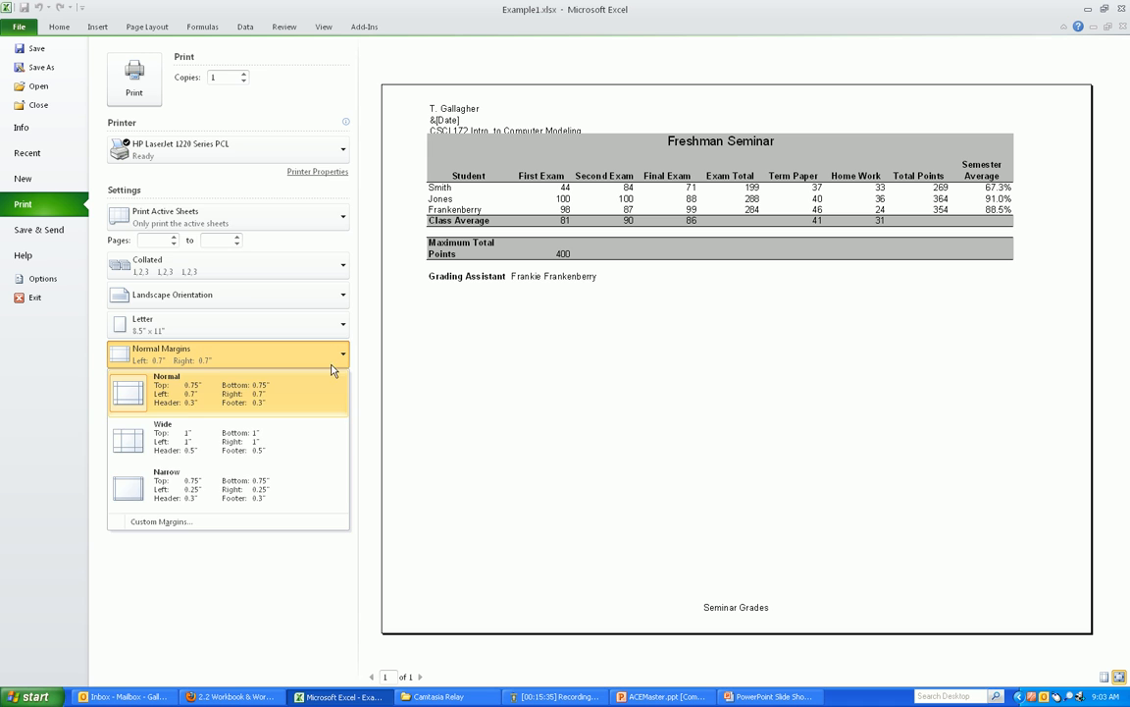
{"action": "left_click", "coordinate": [257, 523]}
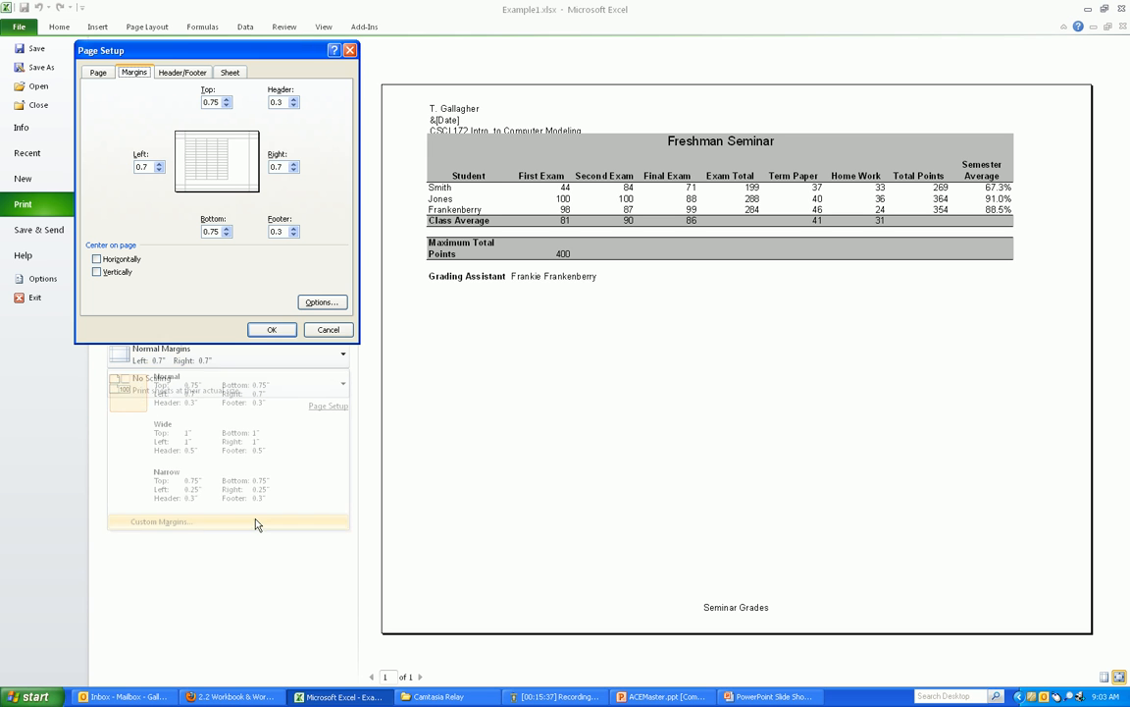
{"action": "left_click", "coordinate": [226, 99]}
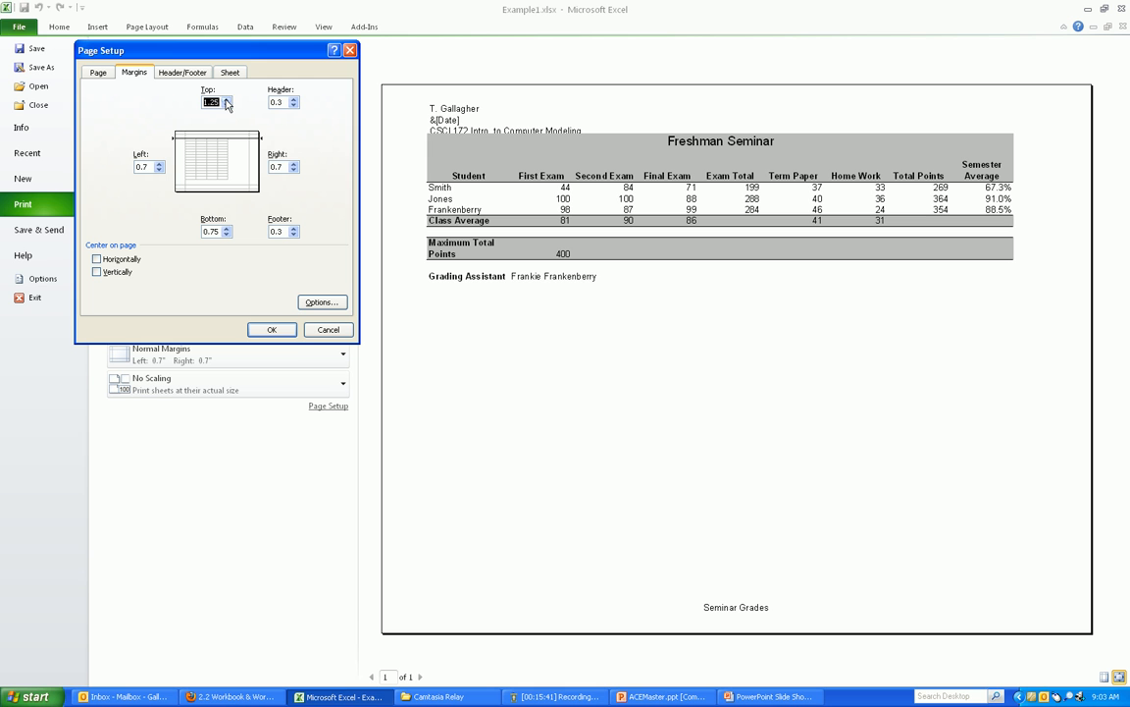
{"action": "left_click", "coordinate": [227, 99]}
{"action": "left_click", "coordinate": [265, 329]}
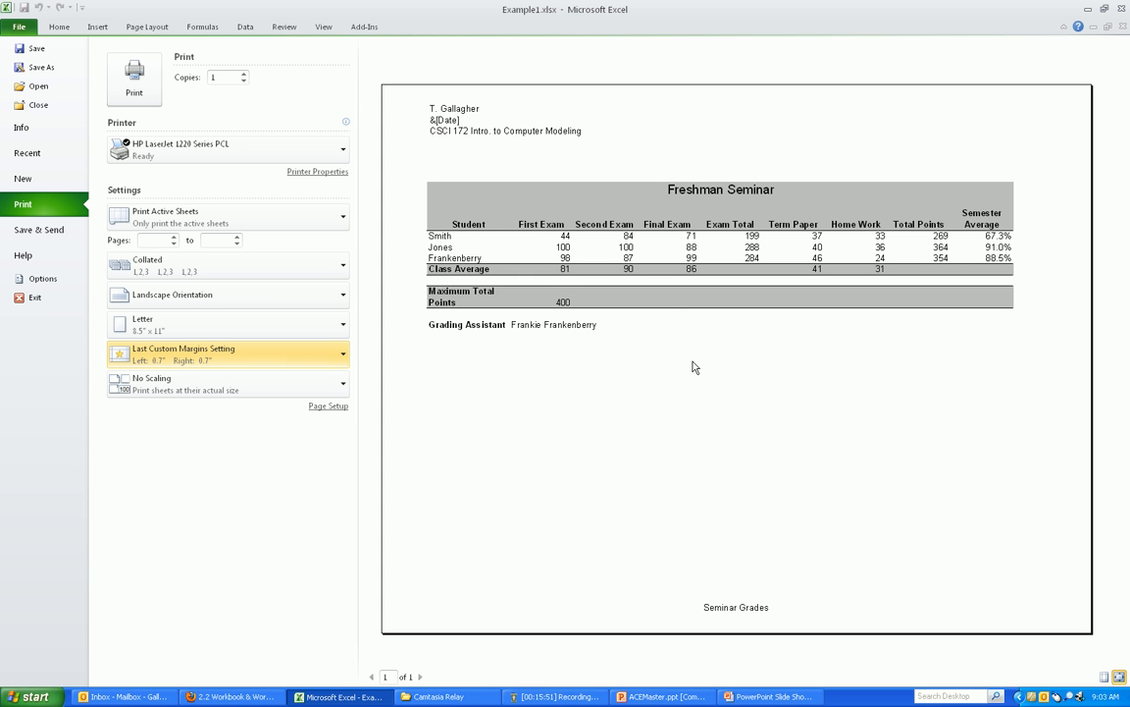
{"action": "key", "text": "alt+Tab"}
{"action": "key", "text": "alt+Tab"}
{"action": "key", "text": "alt+Tab"}
{"action": "key", "text": "alt+Tab"}
{"action": "key", "text": "alt+Tab"}
{"action": "key", "text": "alt+Tab"}
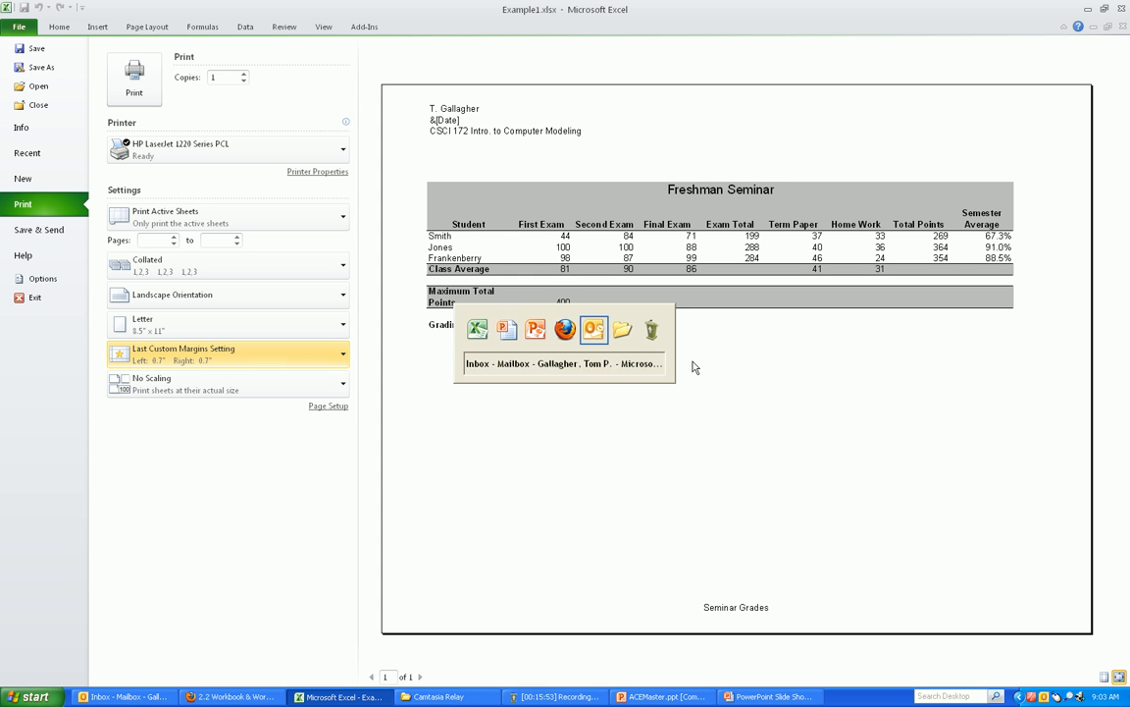